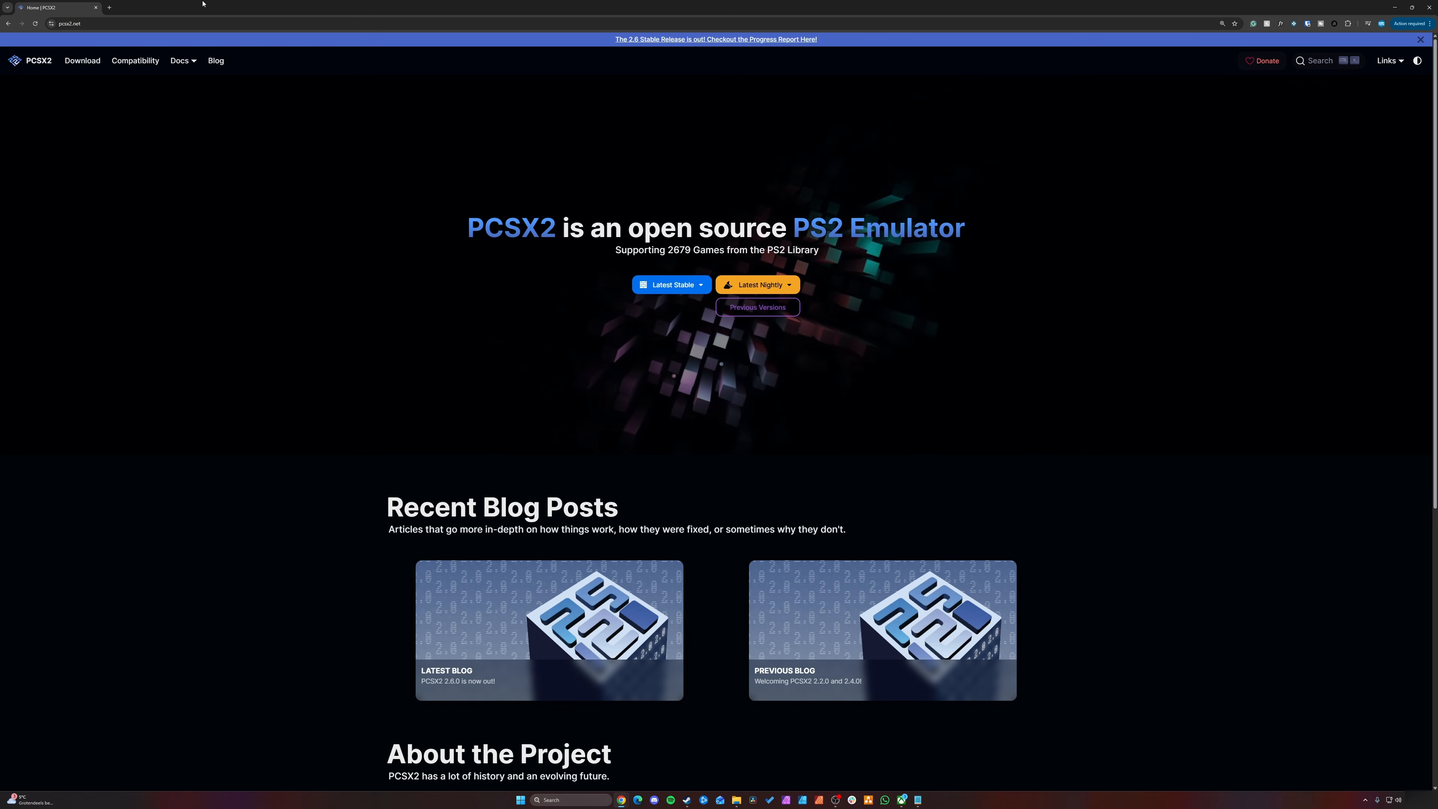
click(119, 21)
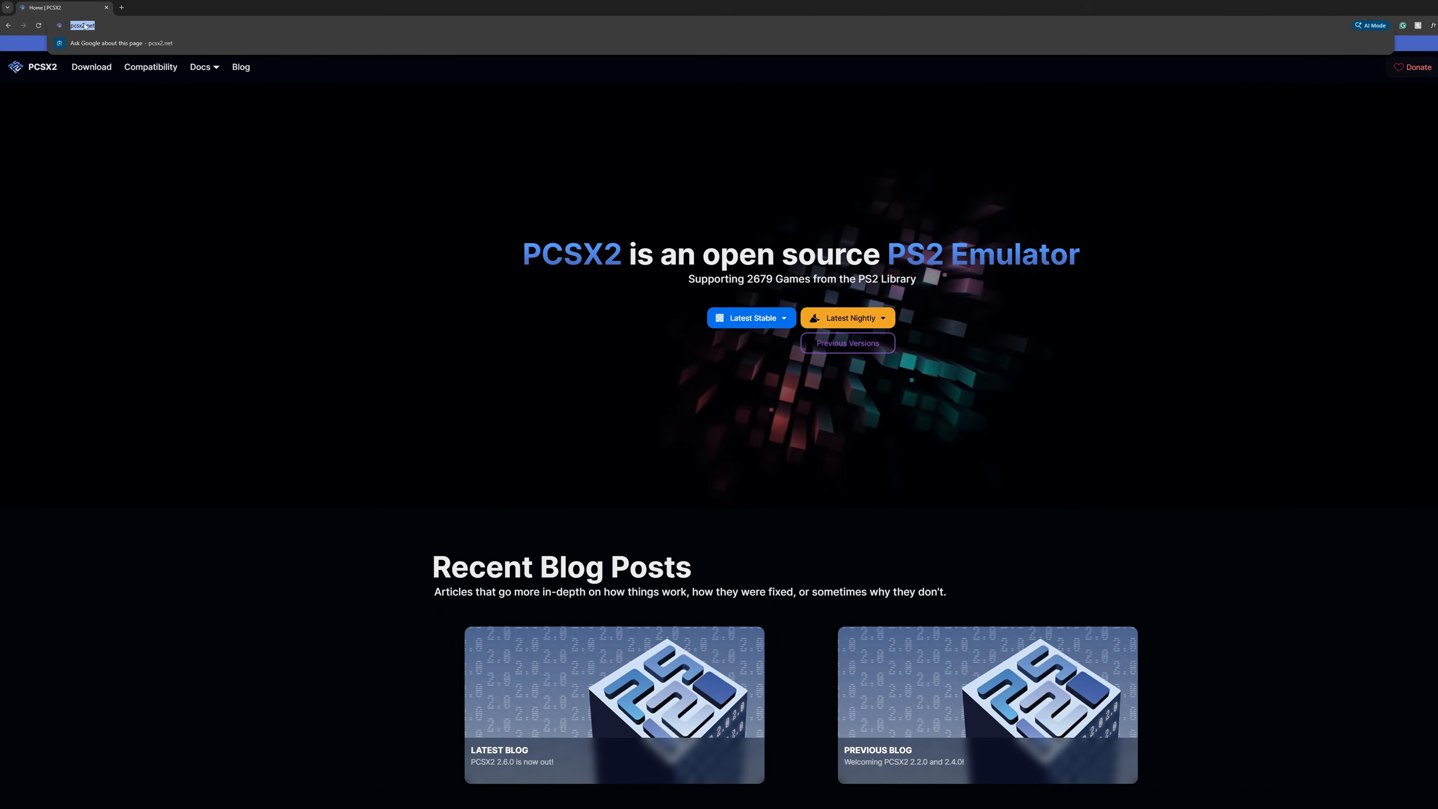
click(89, 23)
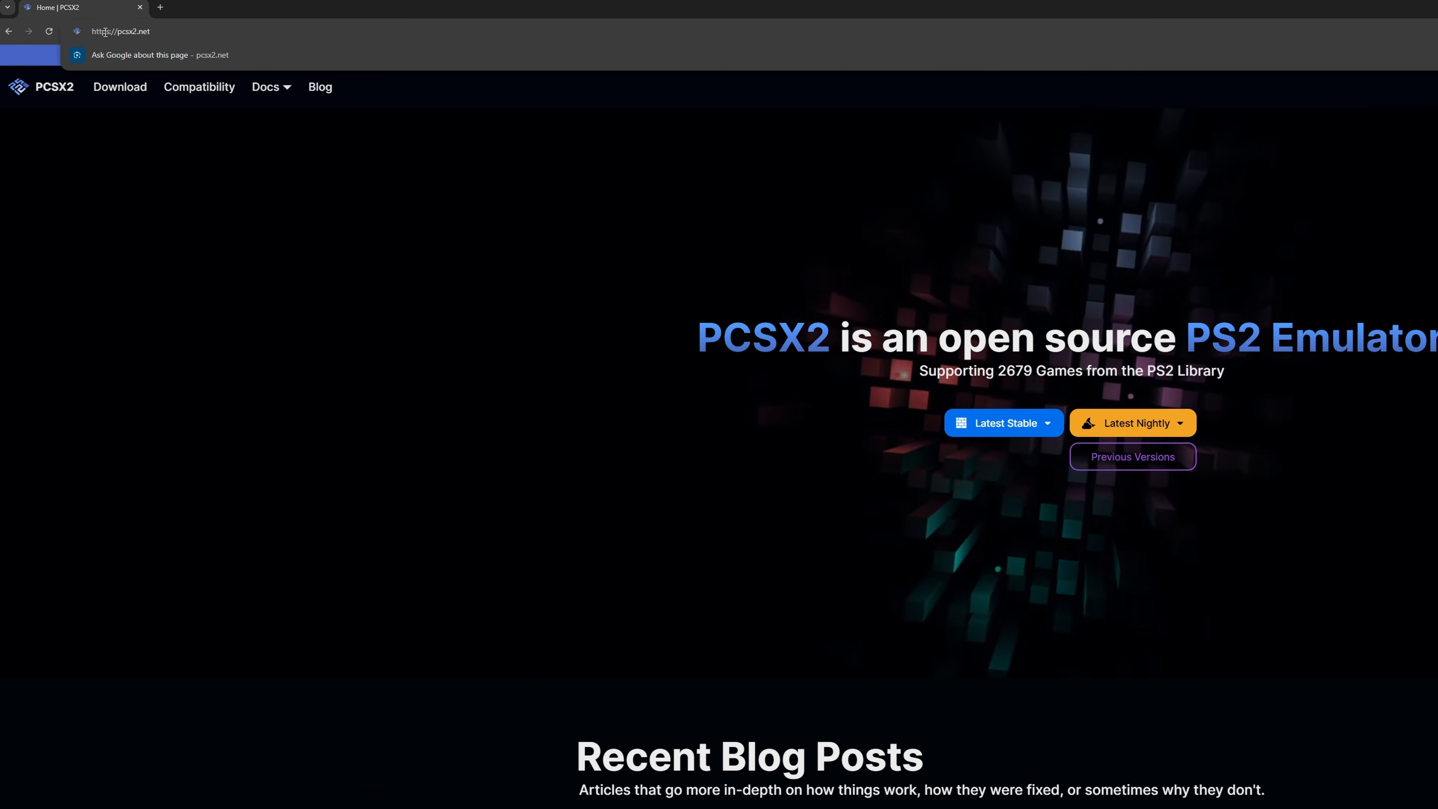
click(506, 566)
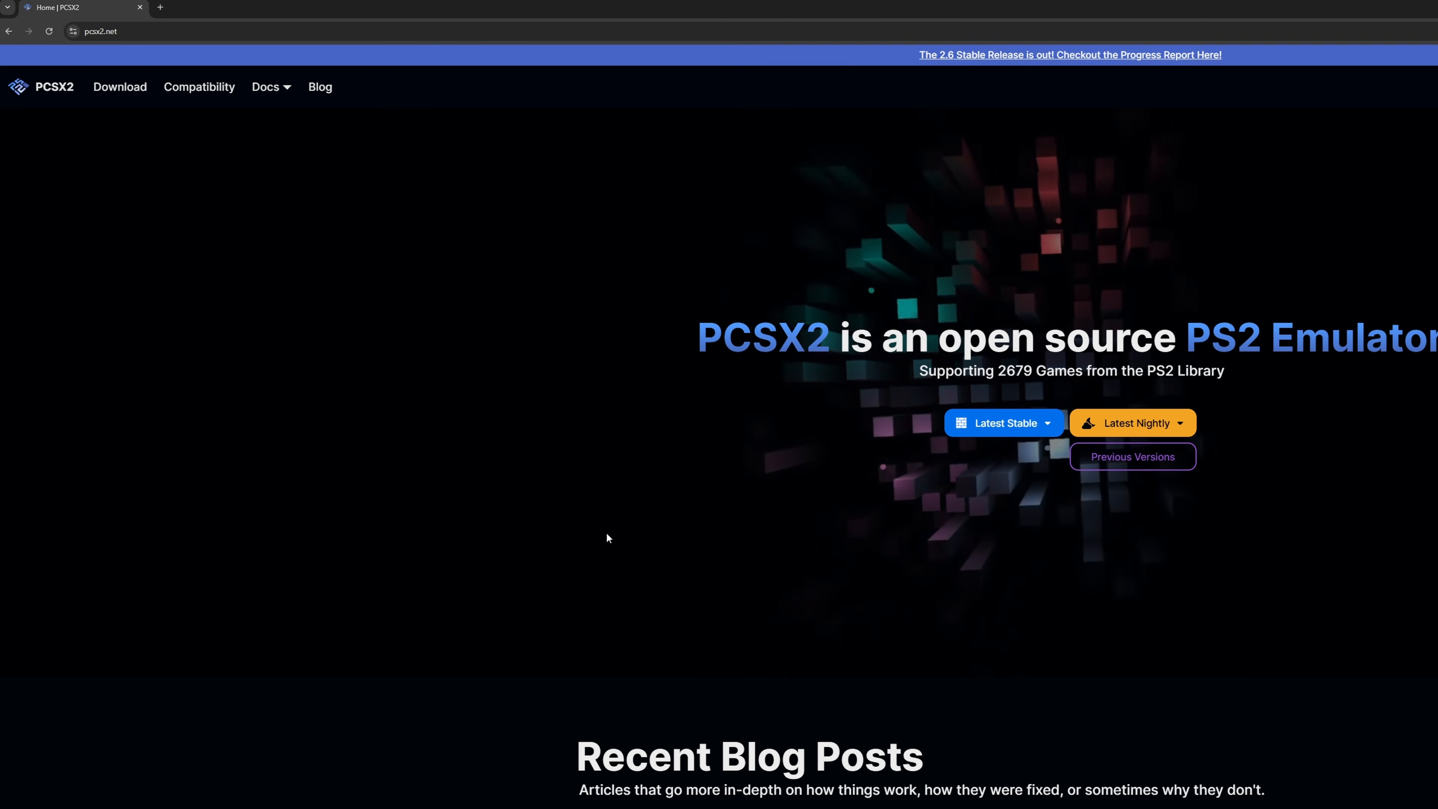
Go to the PCSX2 download page and download the latest stable Windows installer, v2.6.2
click(122, 89)
click(1150, 257)
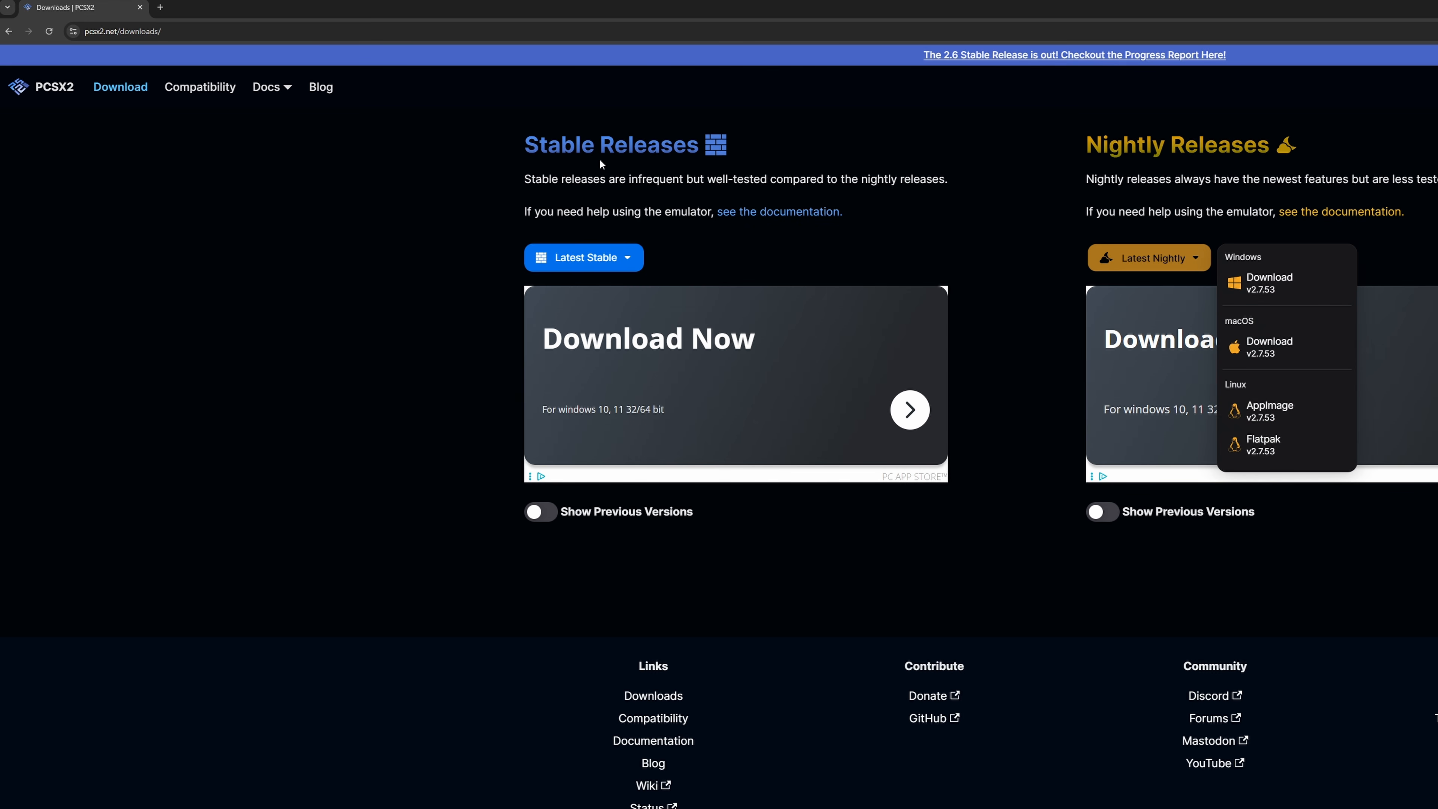
click(589, 152)
drag(561, 147, 660, 147)
click(765, 150)
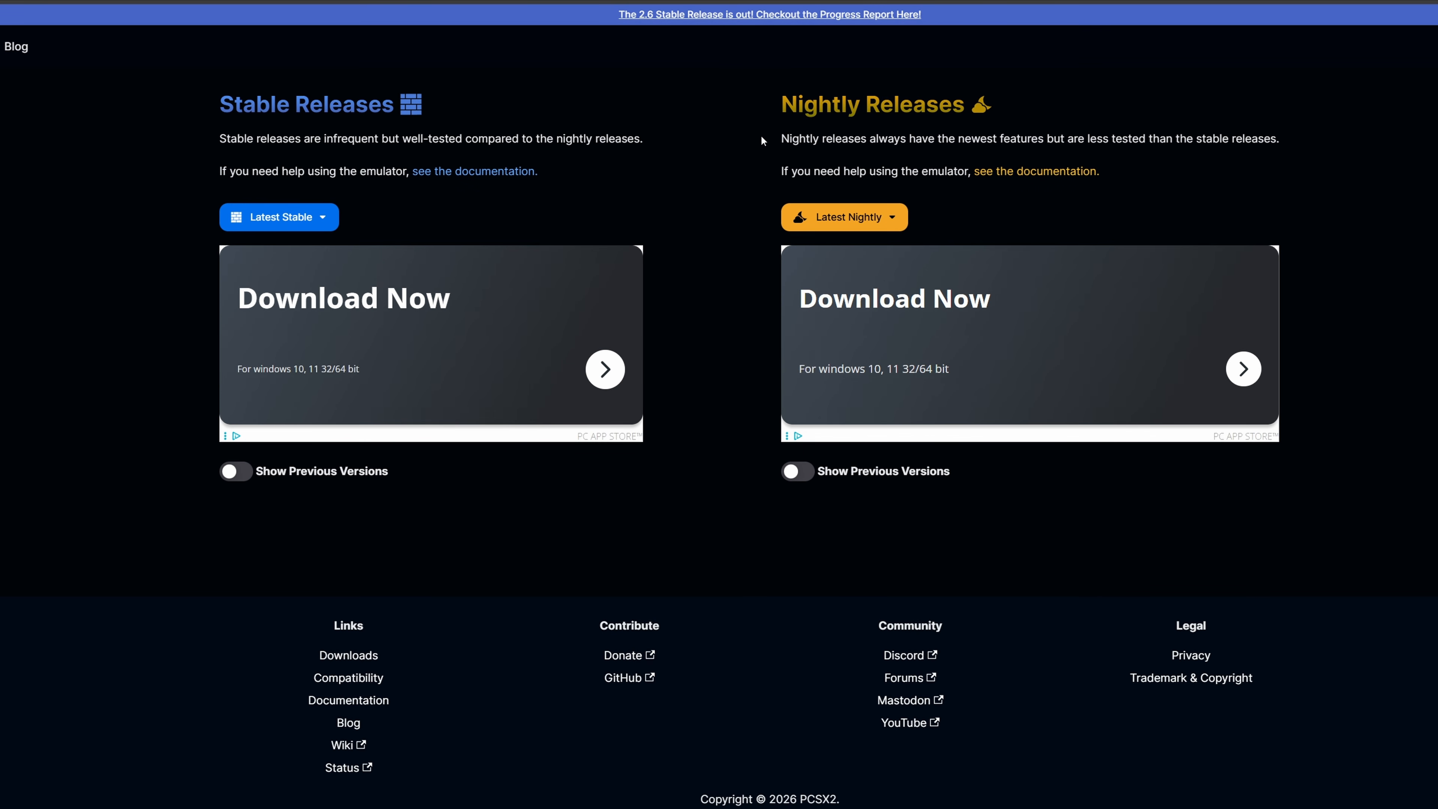
click(281, 217)
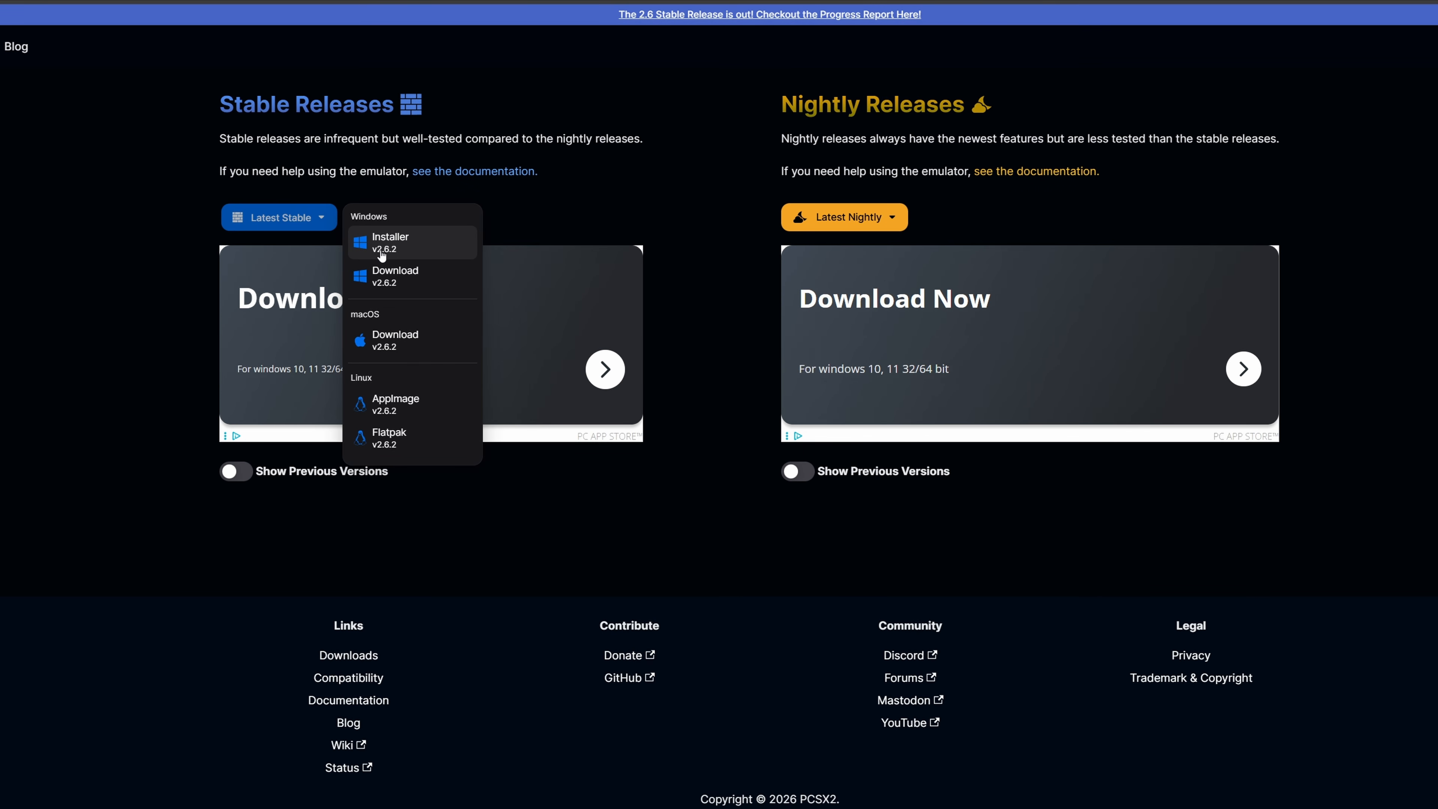
click(402, 244)
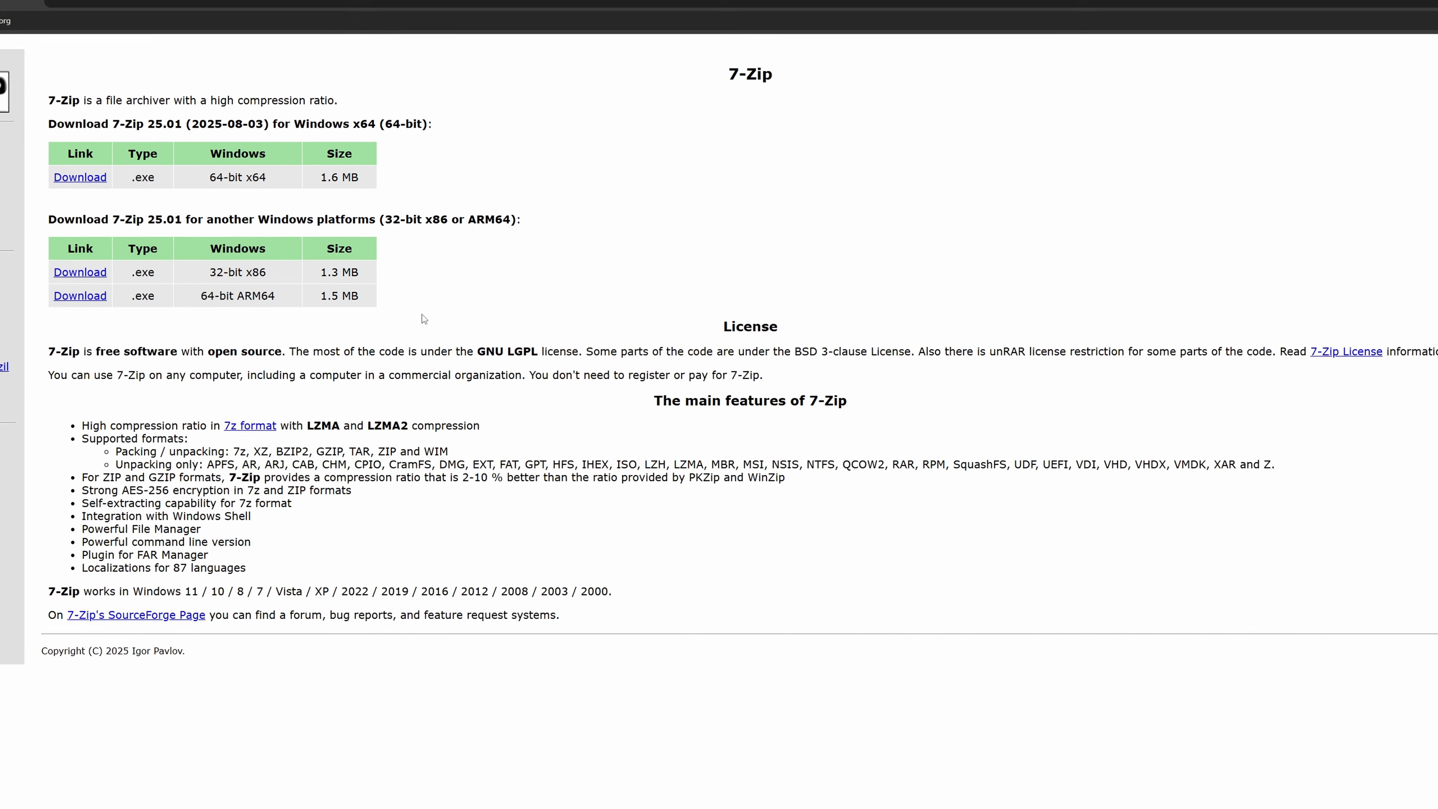
key(ctrl+minus)
click(119, 38)
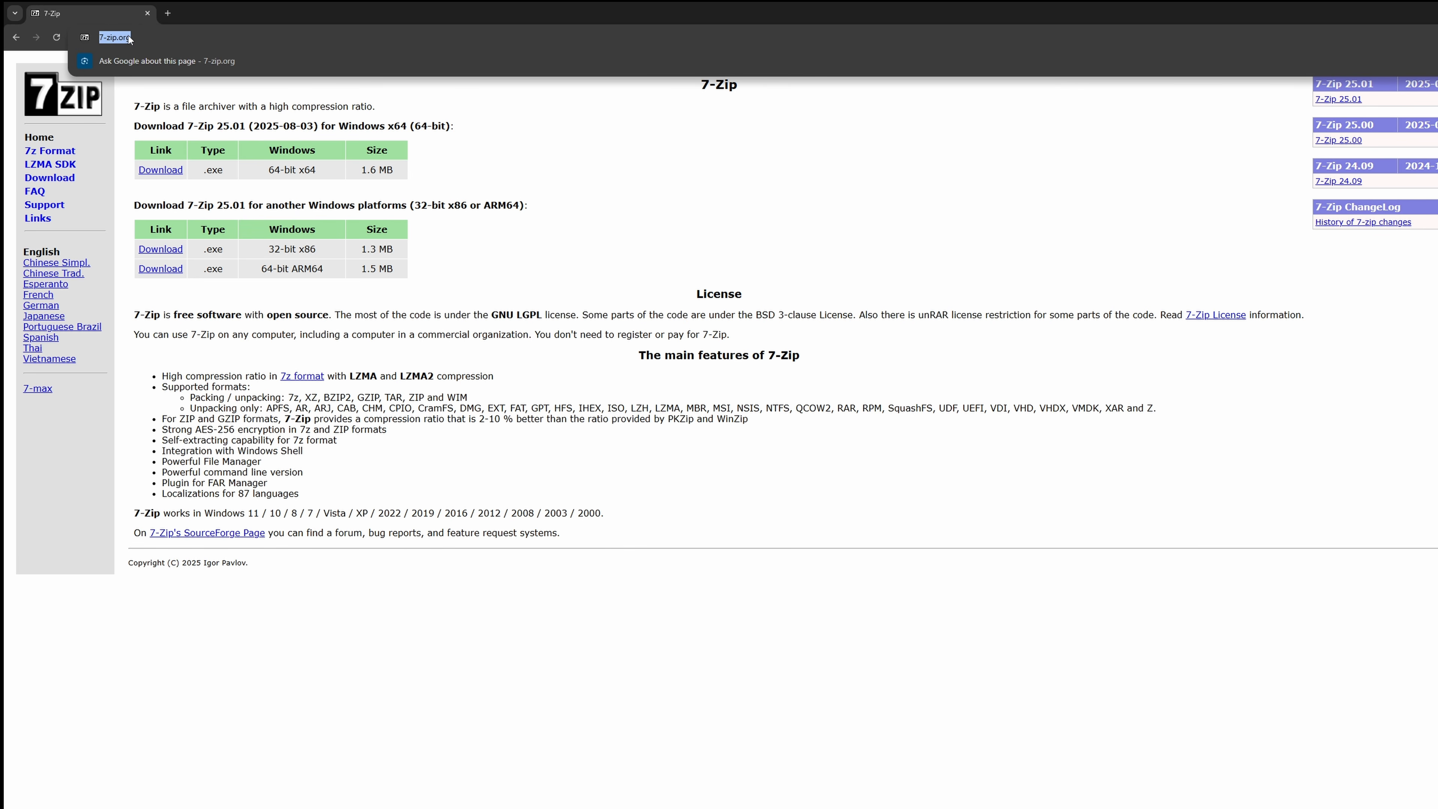
click(433, 213)
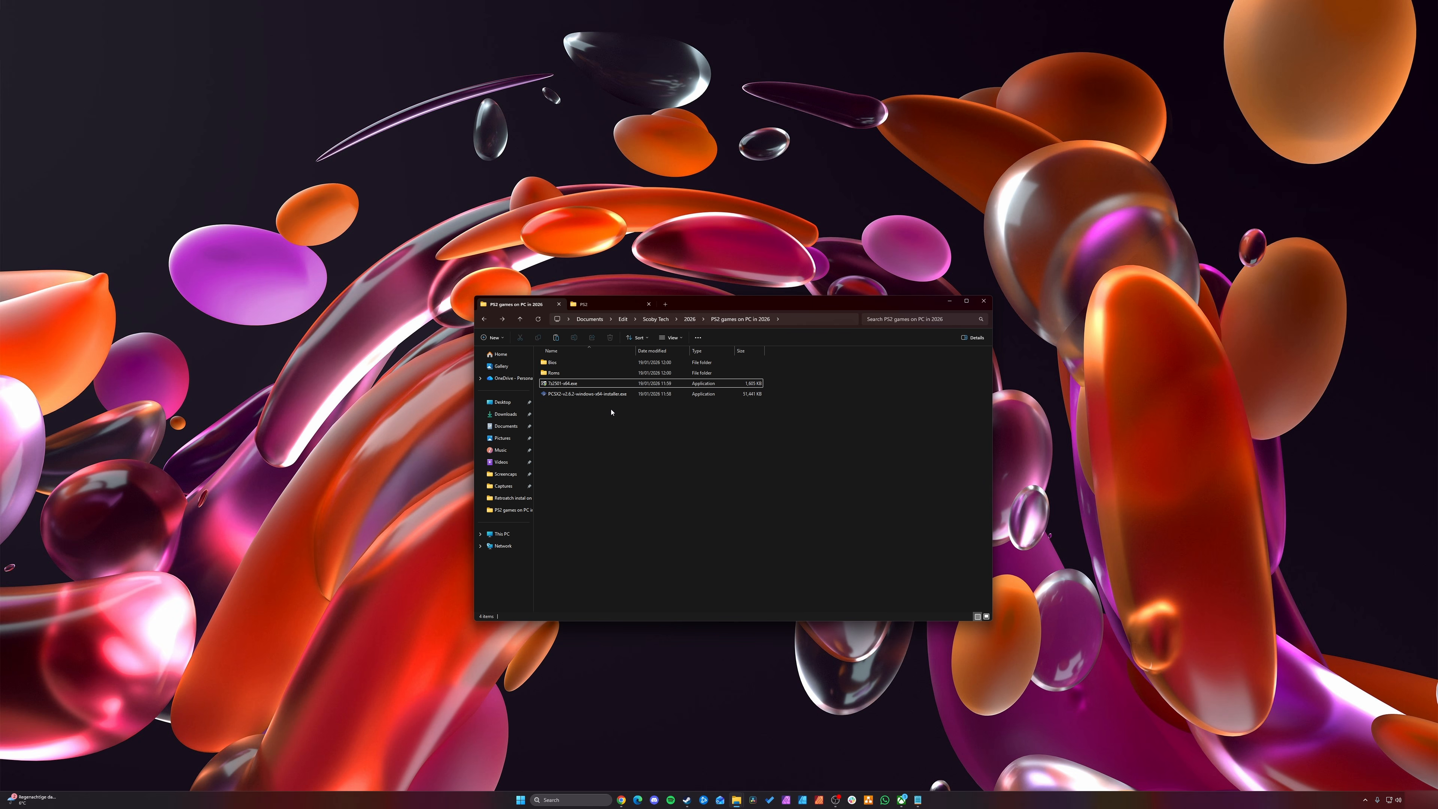
Run 7z2501-x64.exe from the PS2 games on PC in 2026 folder and install 7-Zip into C:\Program Files\7-Zip\
click(567, 384)
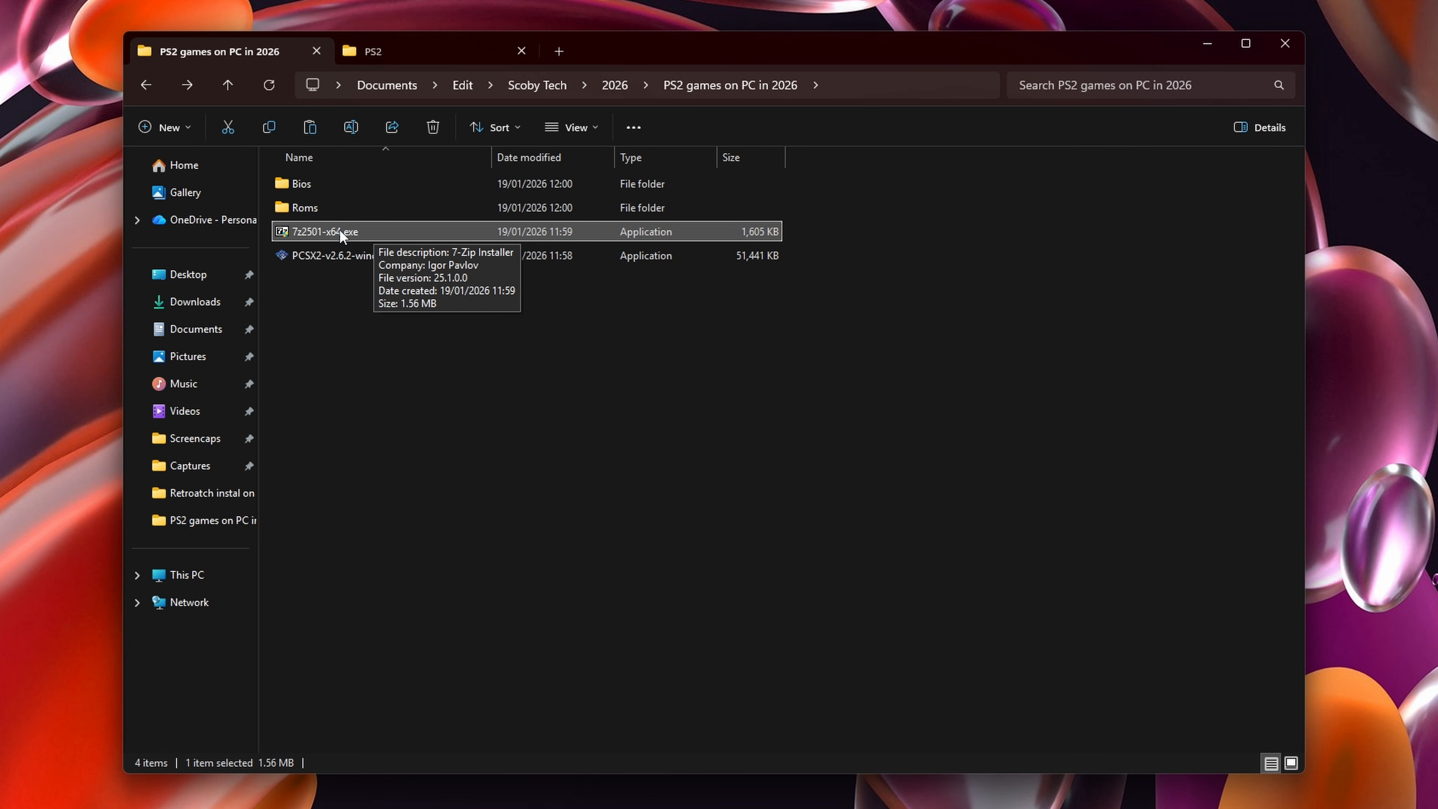
double_click(327, 231)
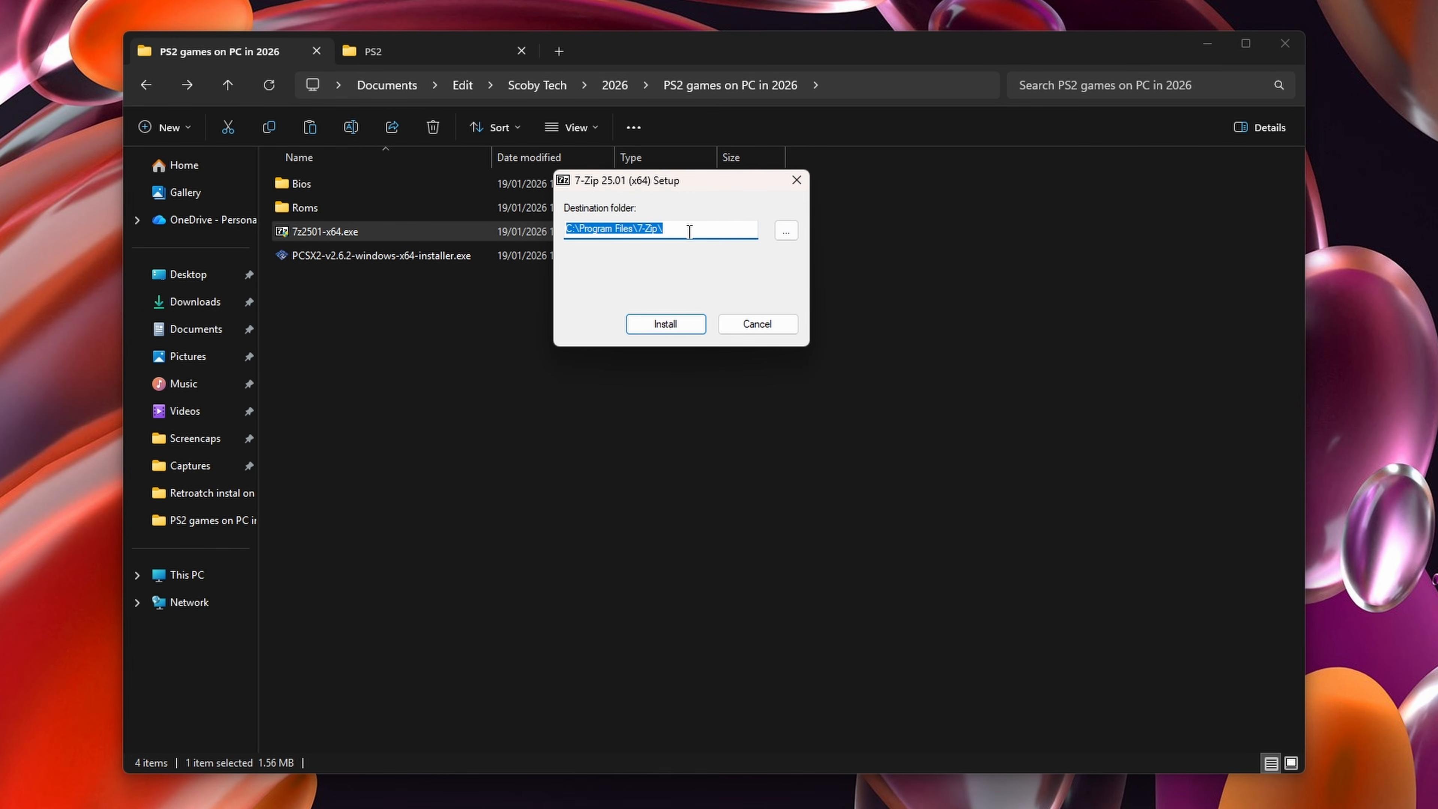
click(690, 231)
drag(707, 228, 566, 228)
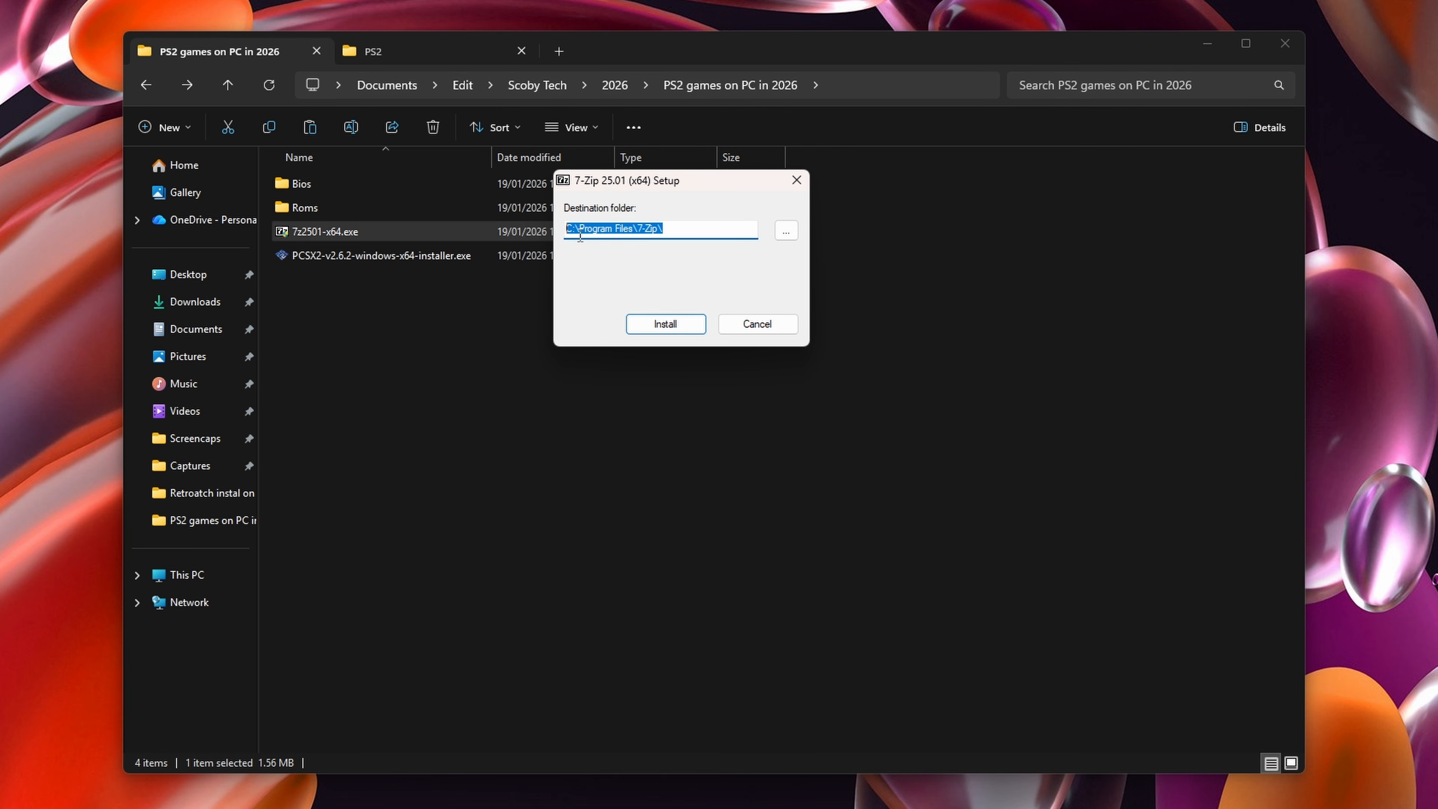
click(672, 326)
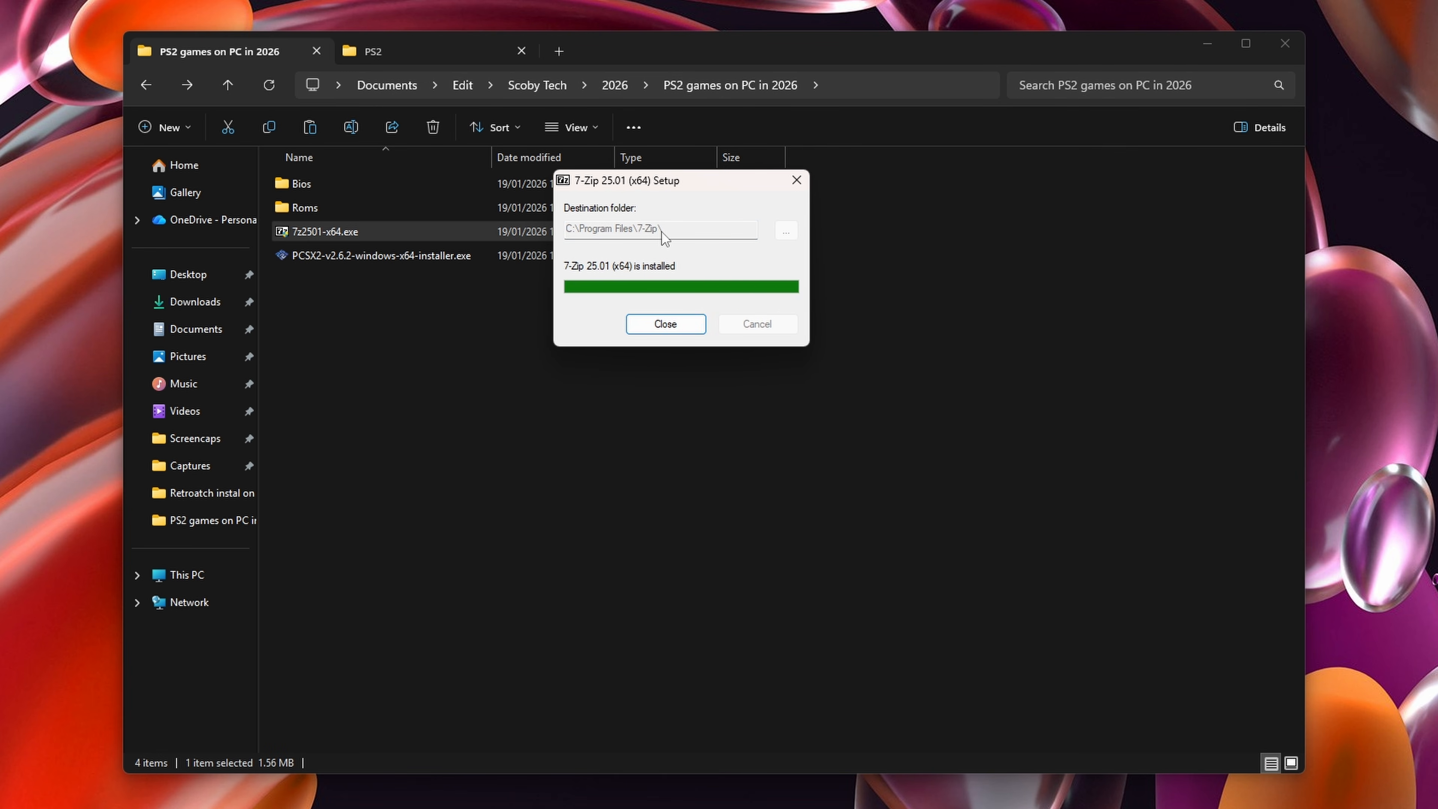
click(676, 323)
Extract PS2 Bios.7z in place inside the Bios folder with 7-Zip, replacing all existing files, and select the three extracted BIOS files
click(312, 258)
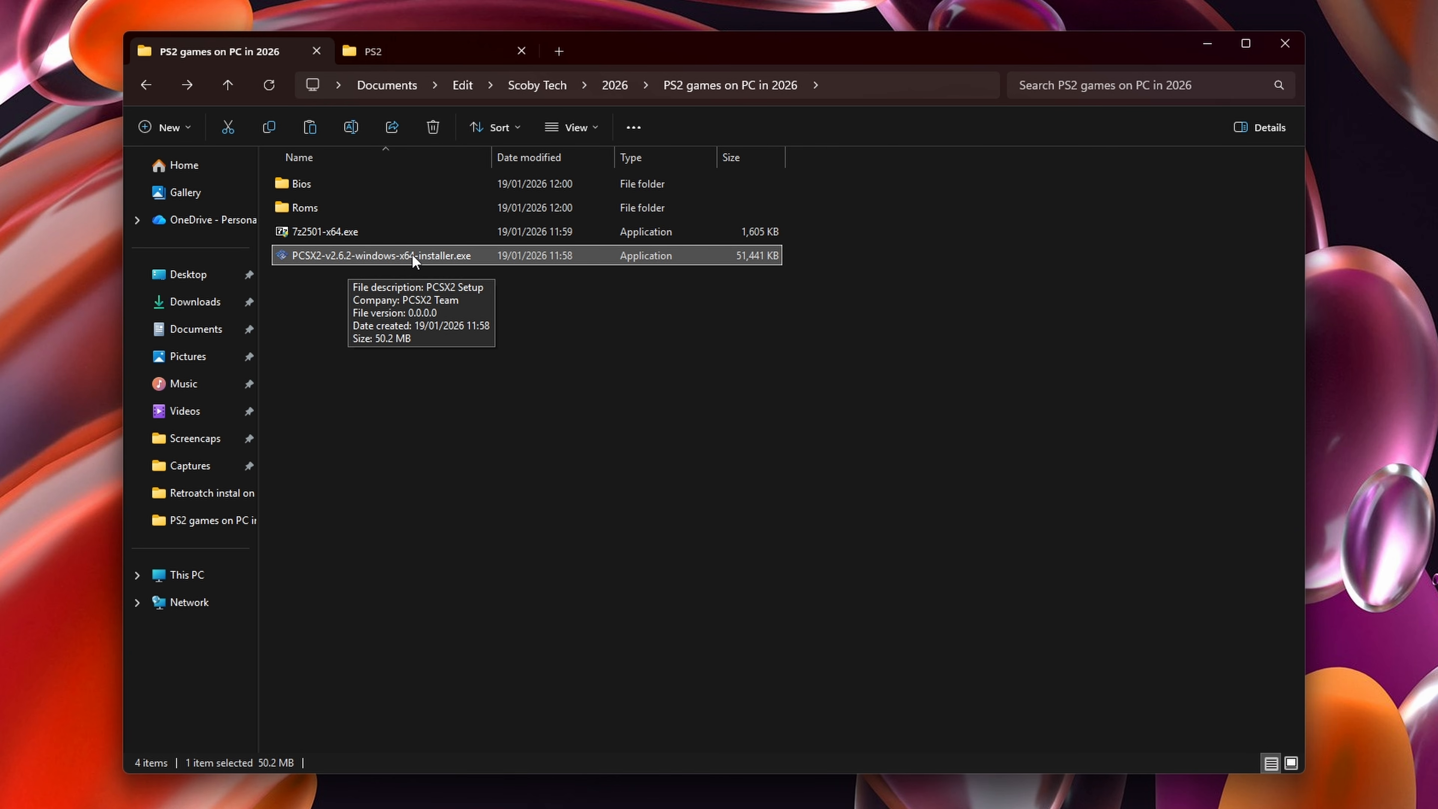
click(323, 213)
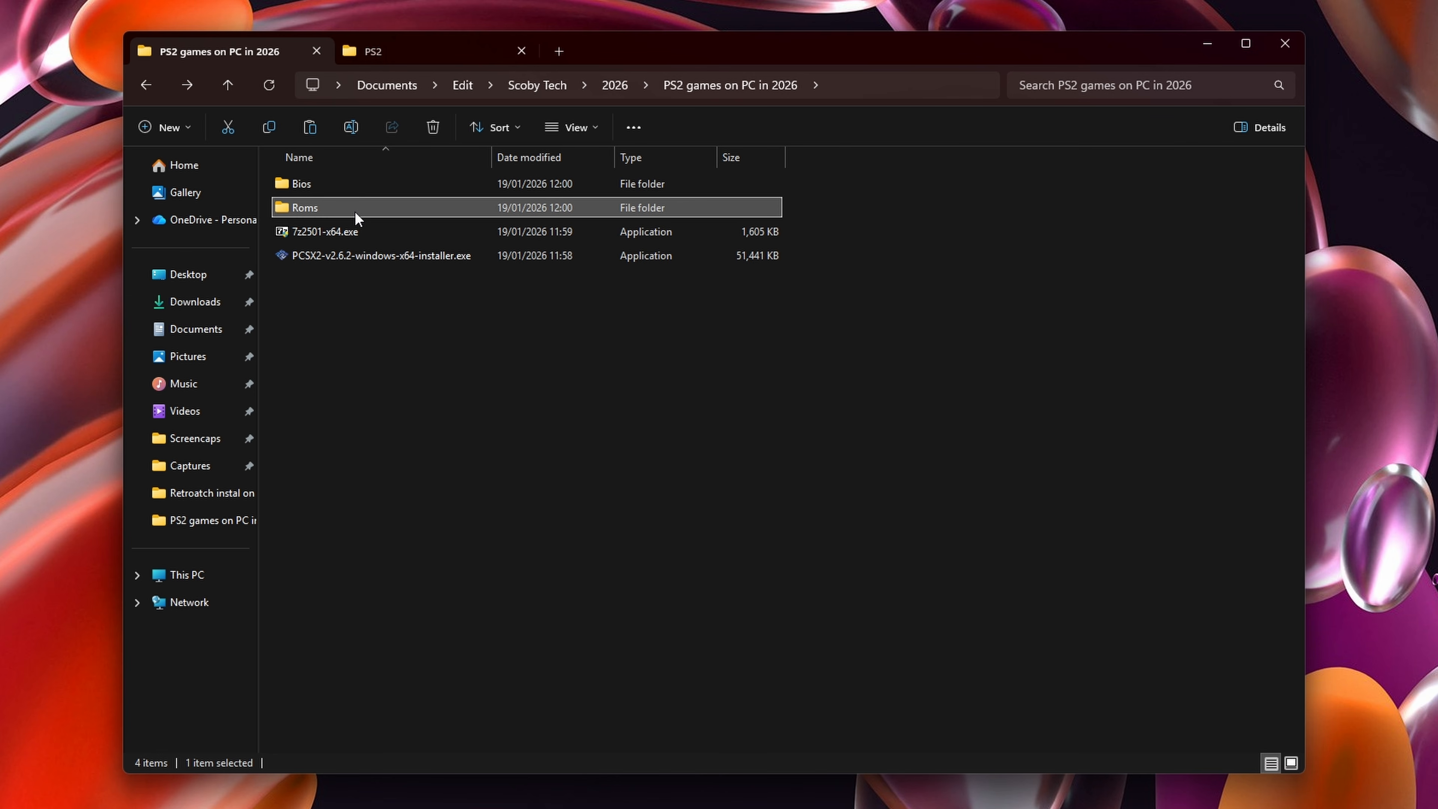
double_click(335, 179)
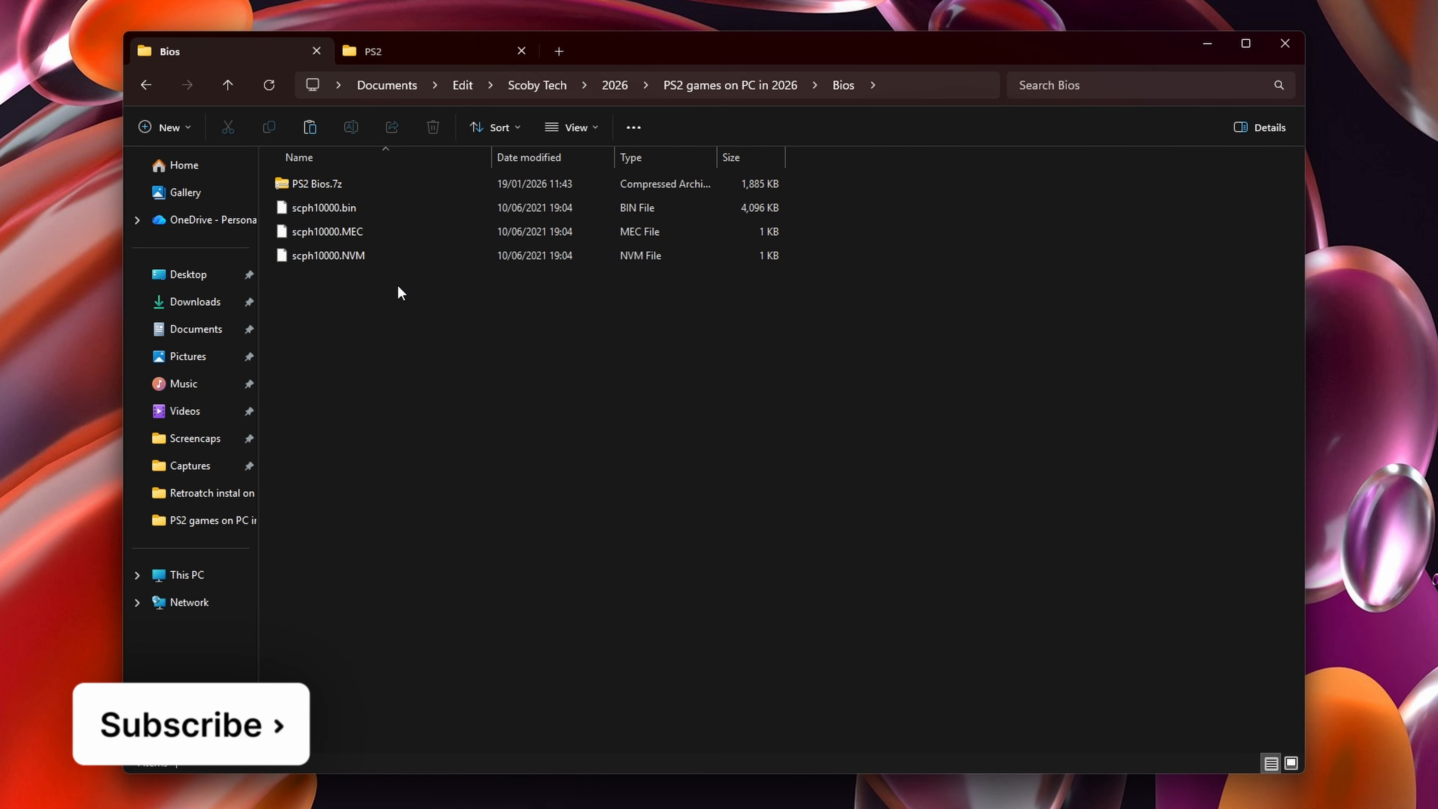
click(356, 186)
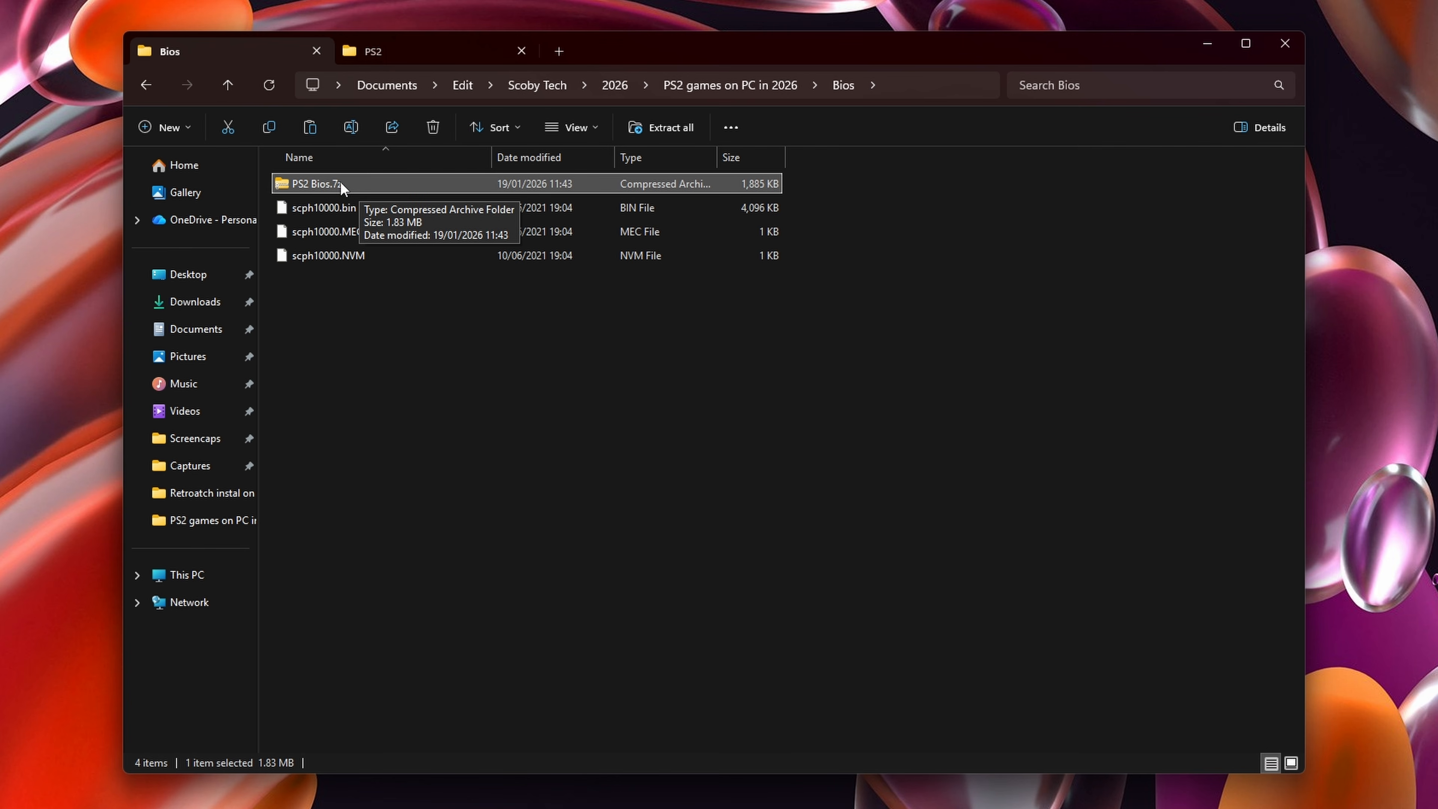
right_click(318, 185)
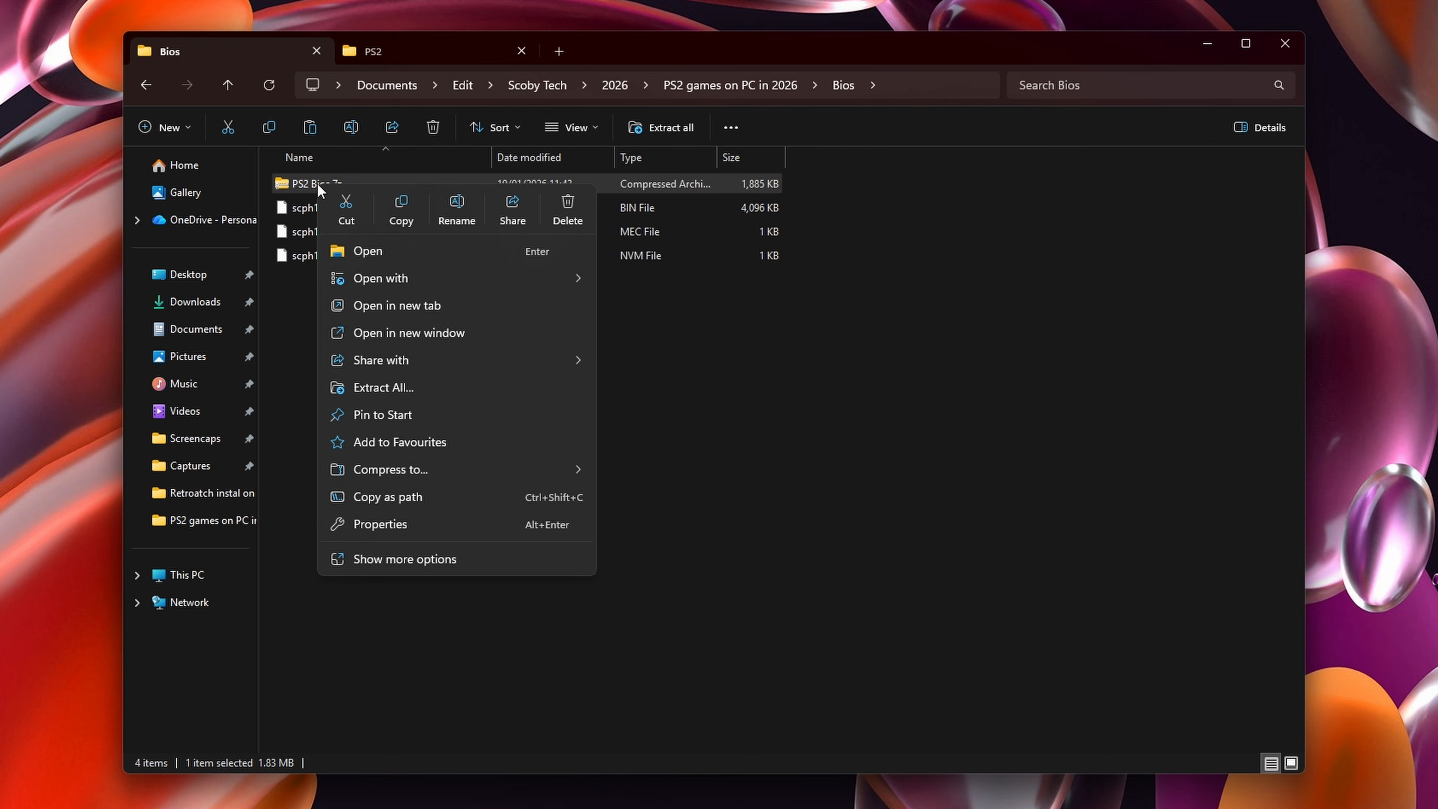
click(378, 557)
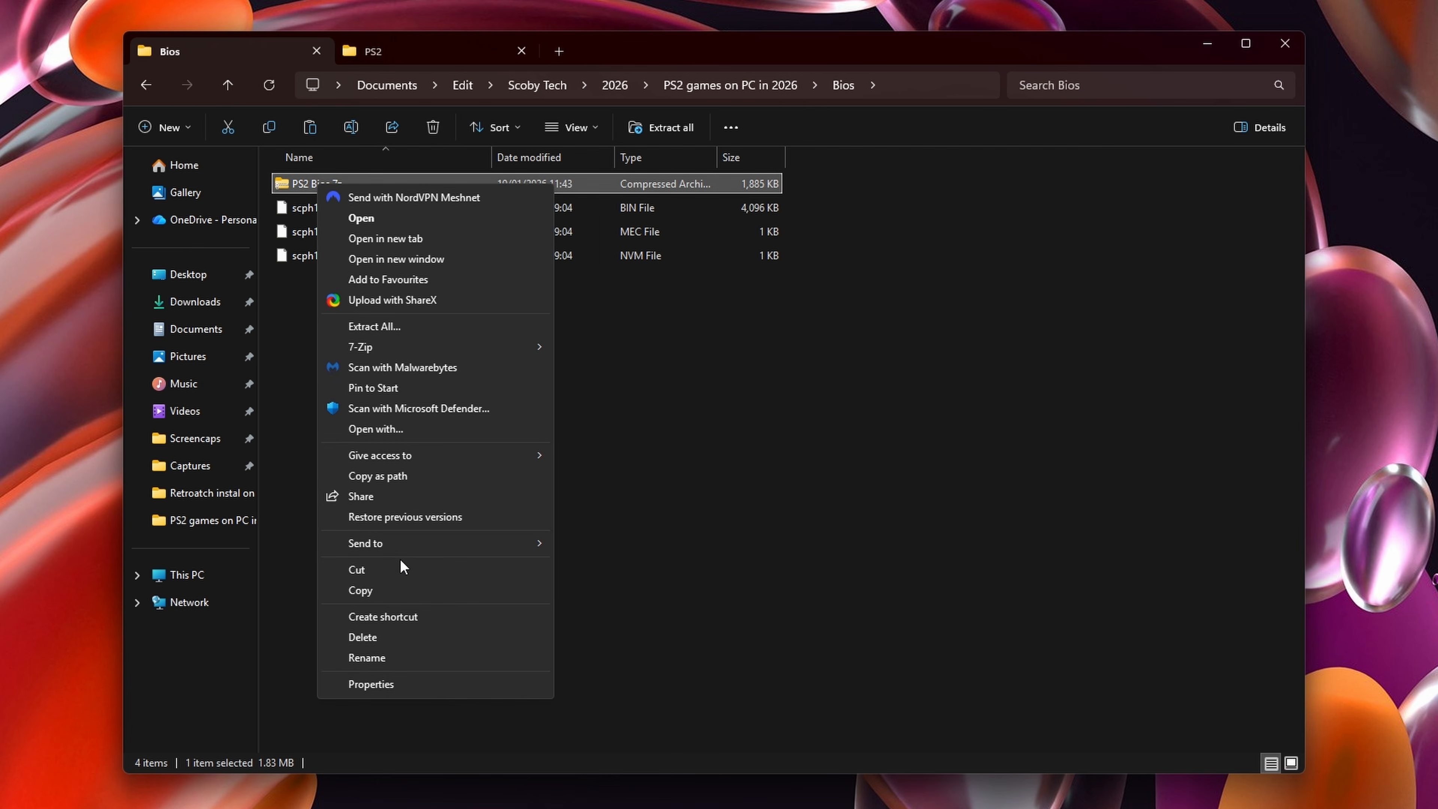
mouse_move(413, 344)
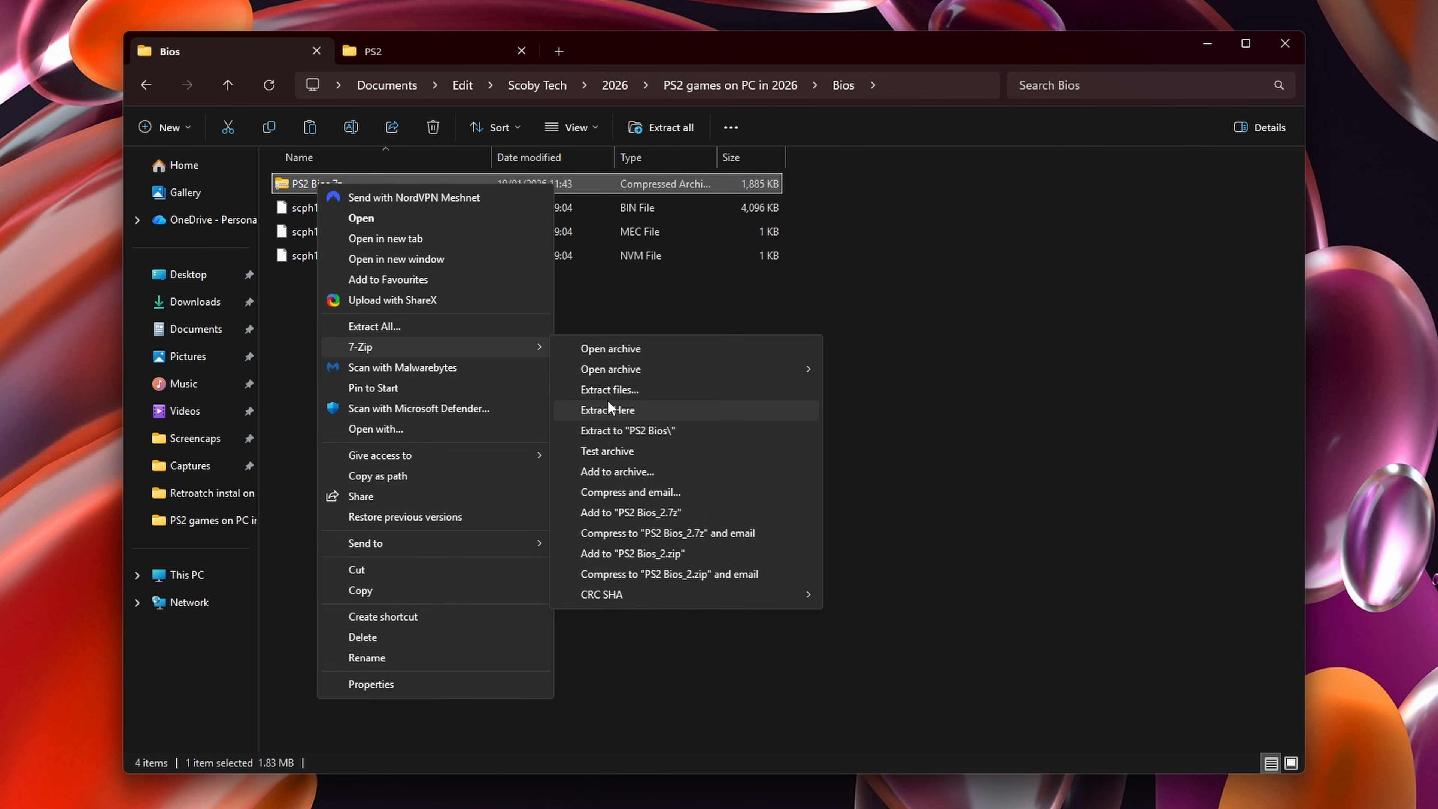
click(624, 405)
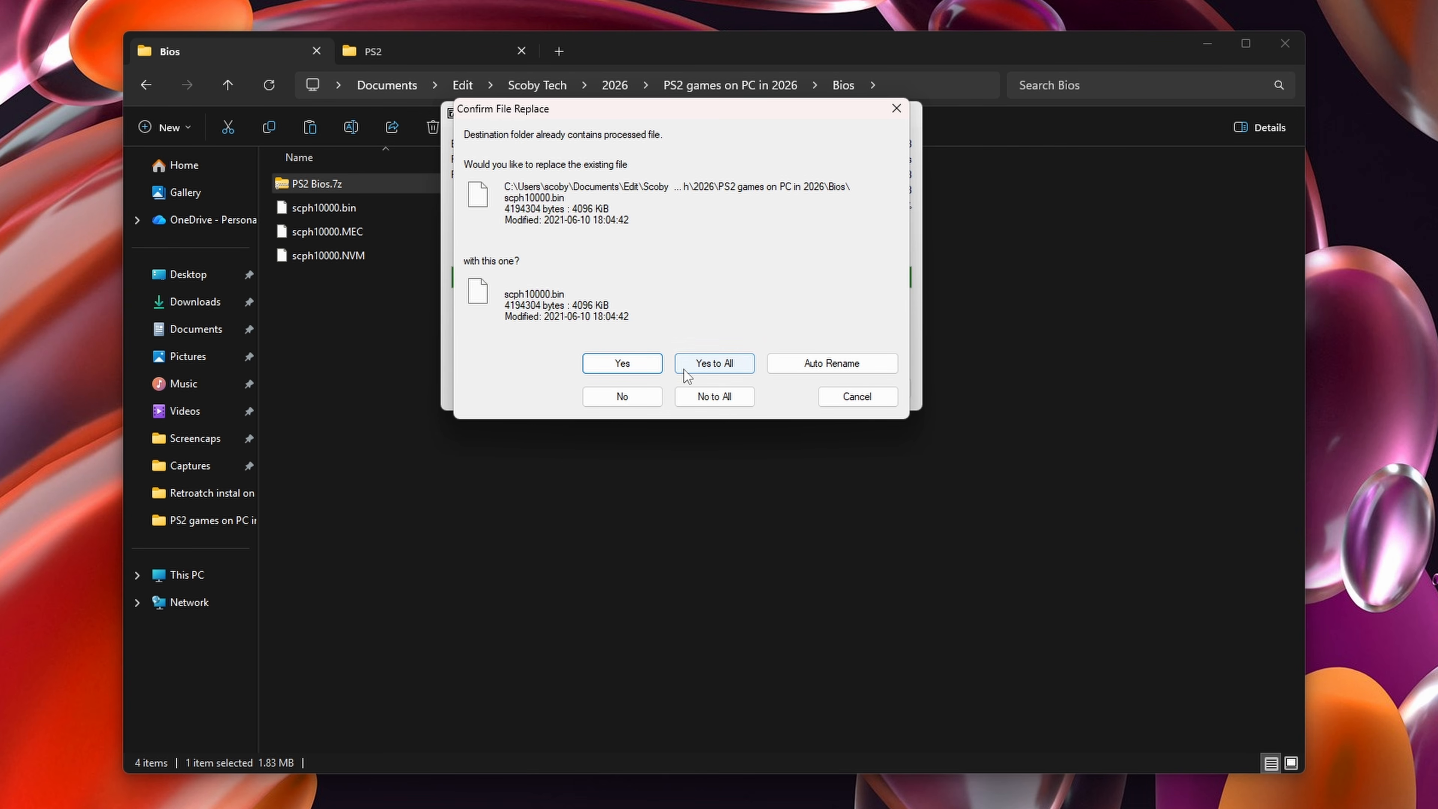
click(712, 365)
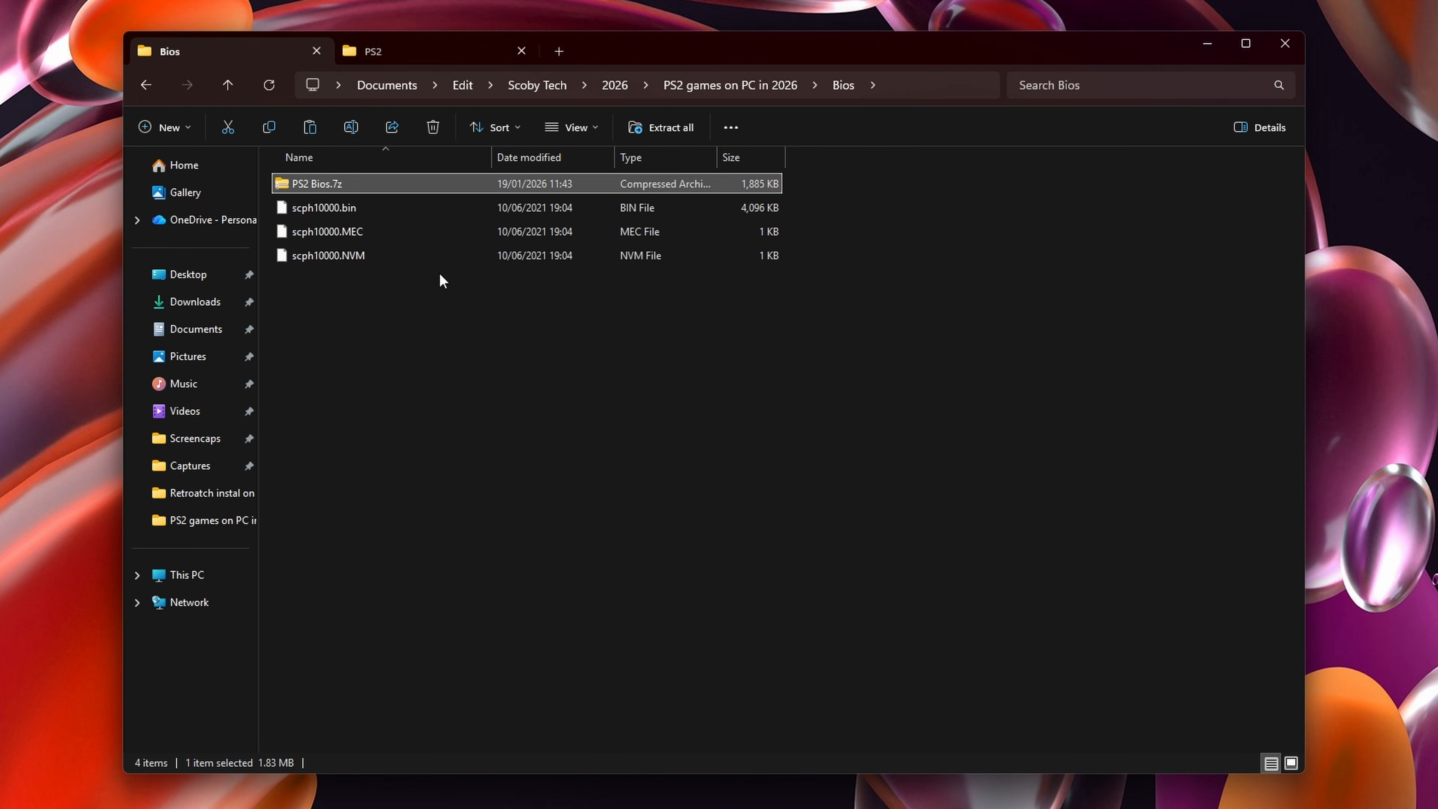
click(564, 313)
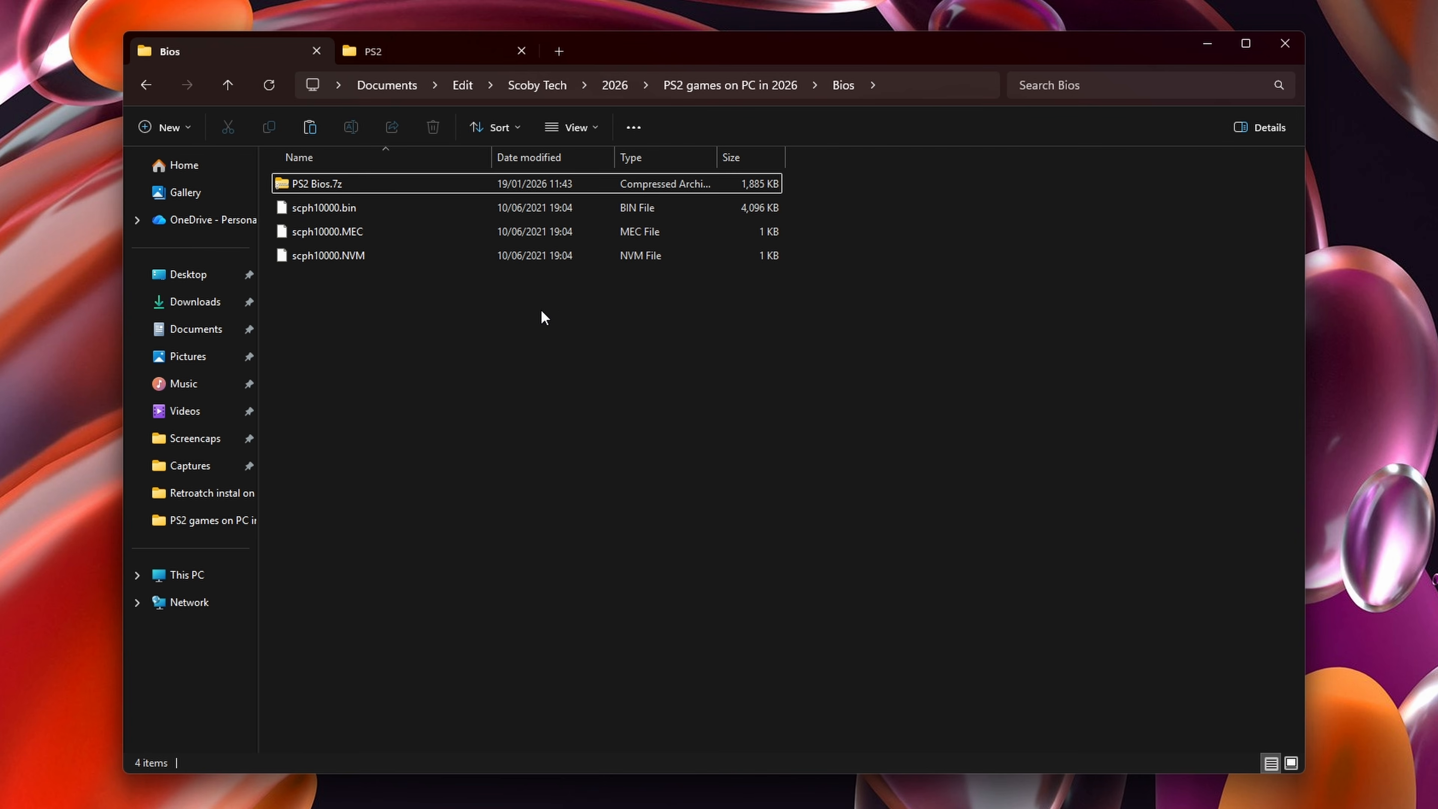
drag(498, 304, 421, 218)
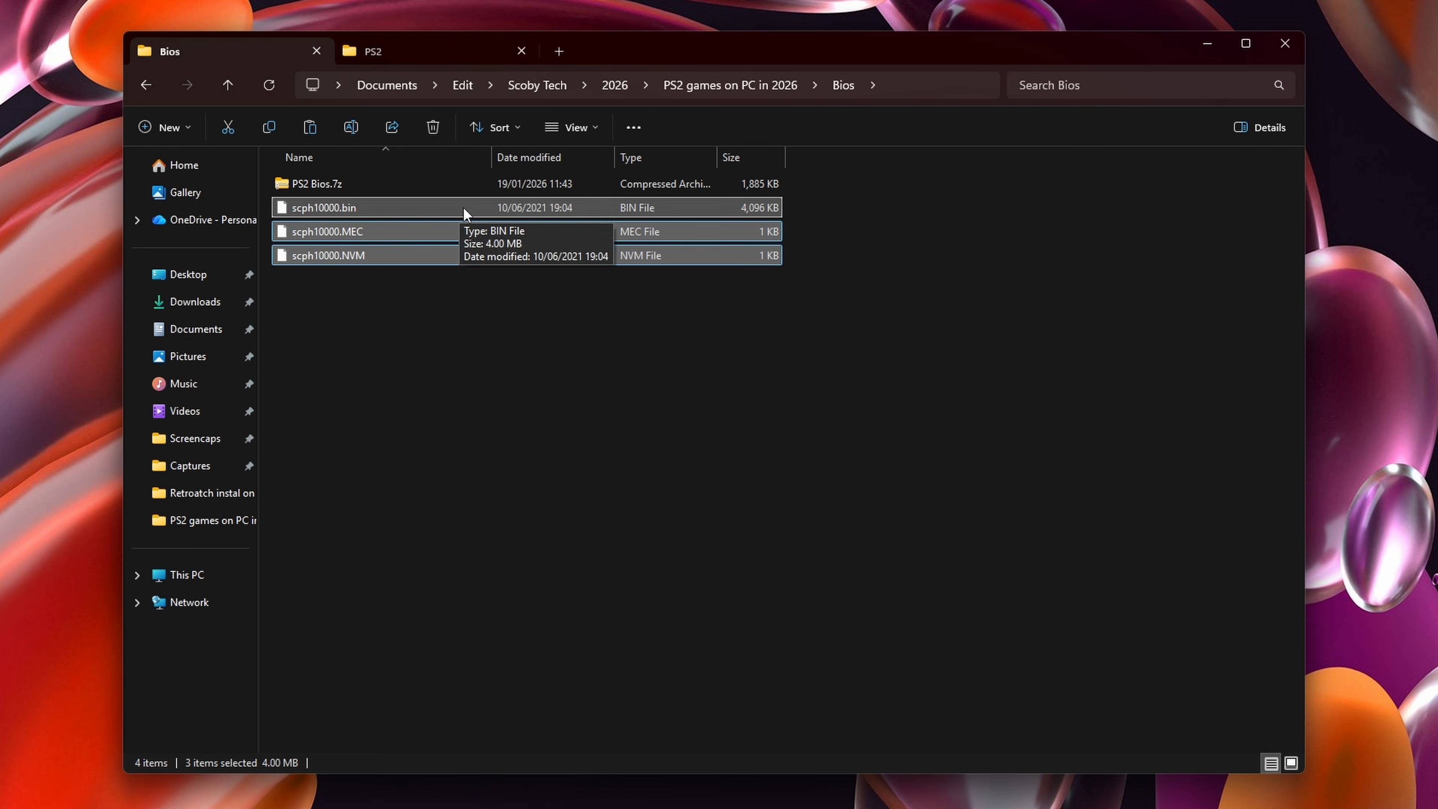
Look inside the game folders in Roms, including Ratchet & Clank, to check the format of the game files
key(alt+Left)
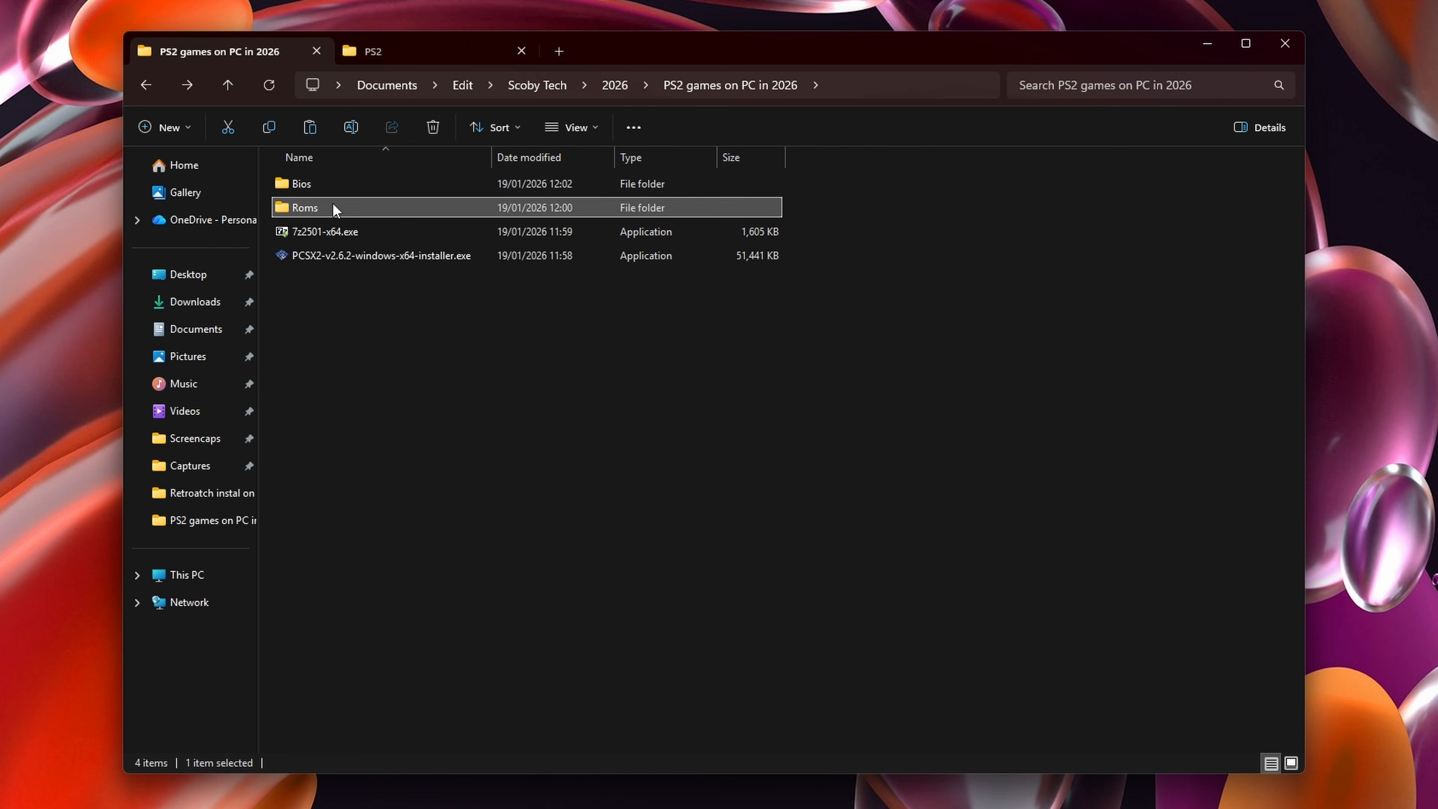
double_click(324, 204)
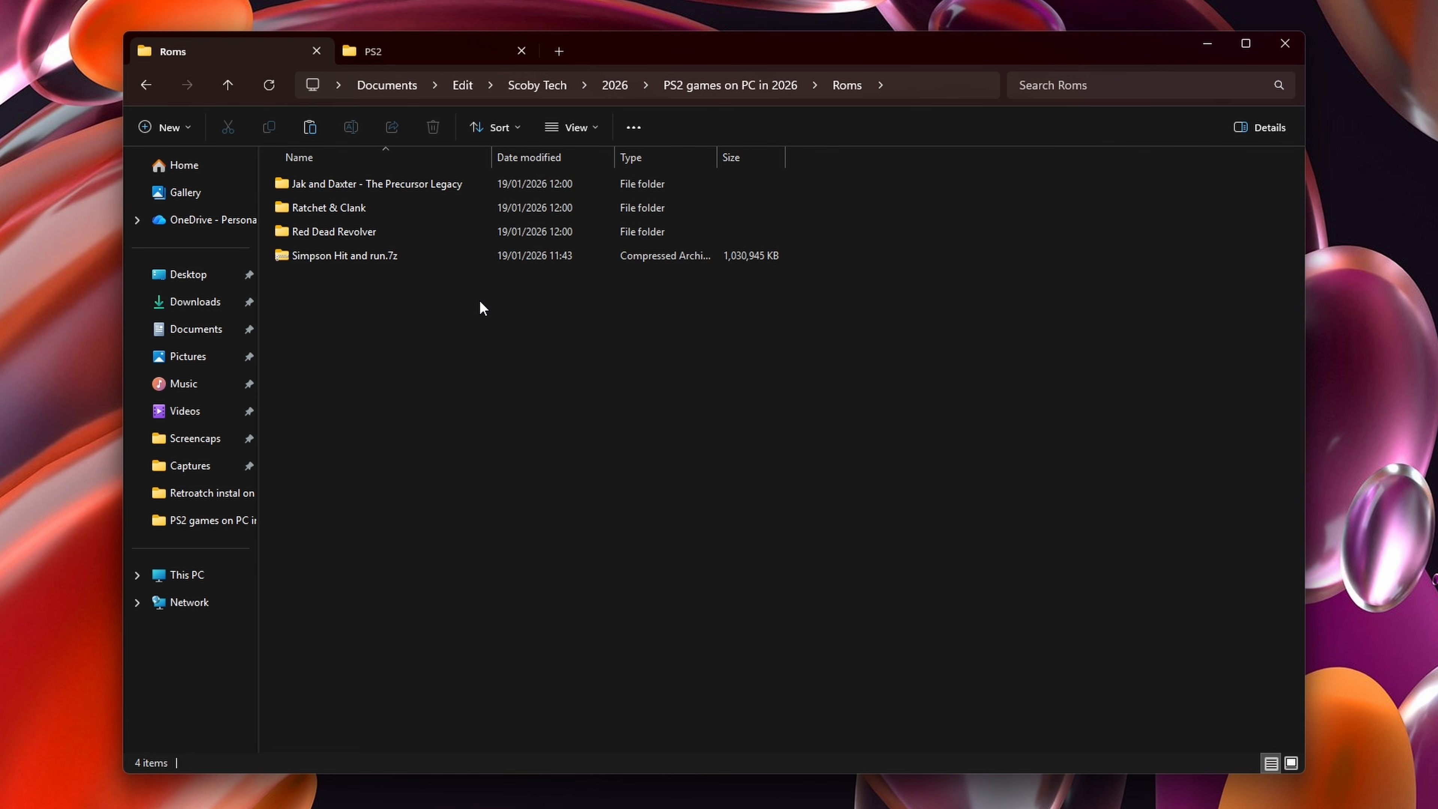
double_click(371, 186)
click(589, 187)
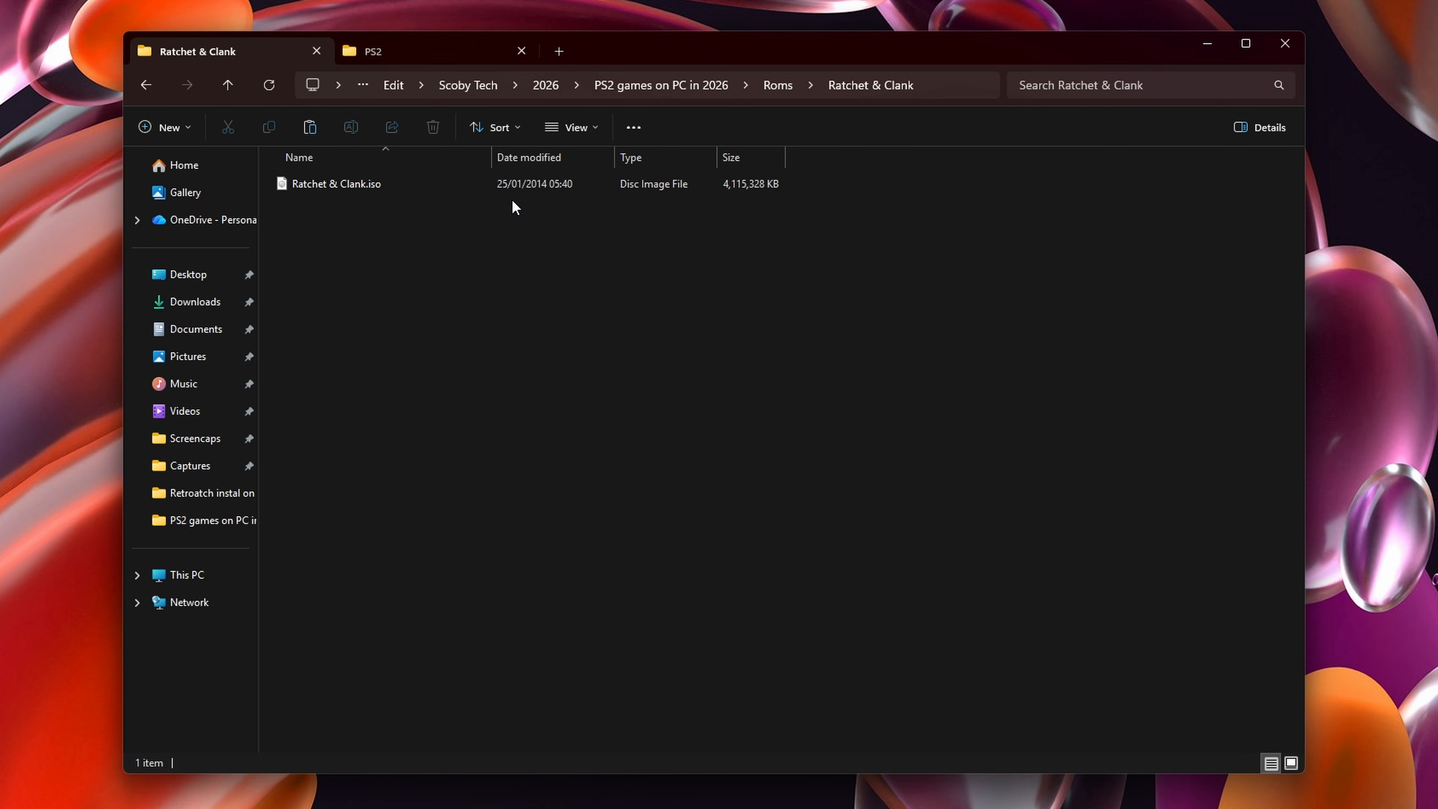
click(436, 187)
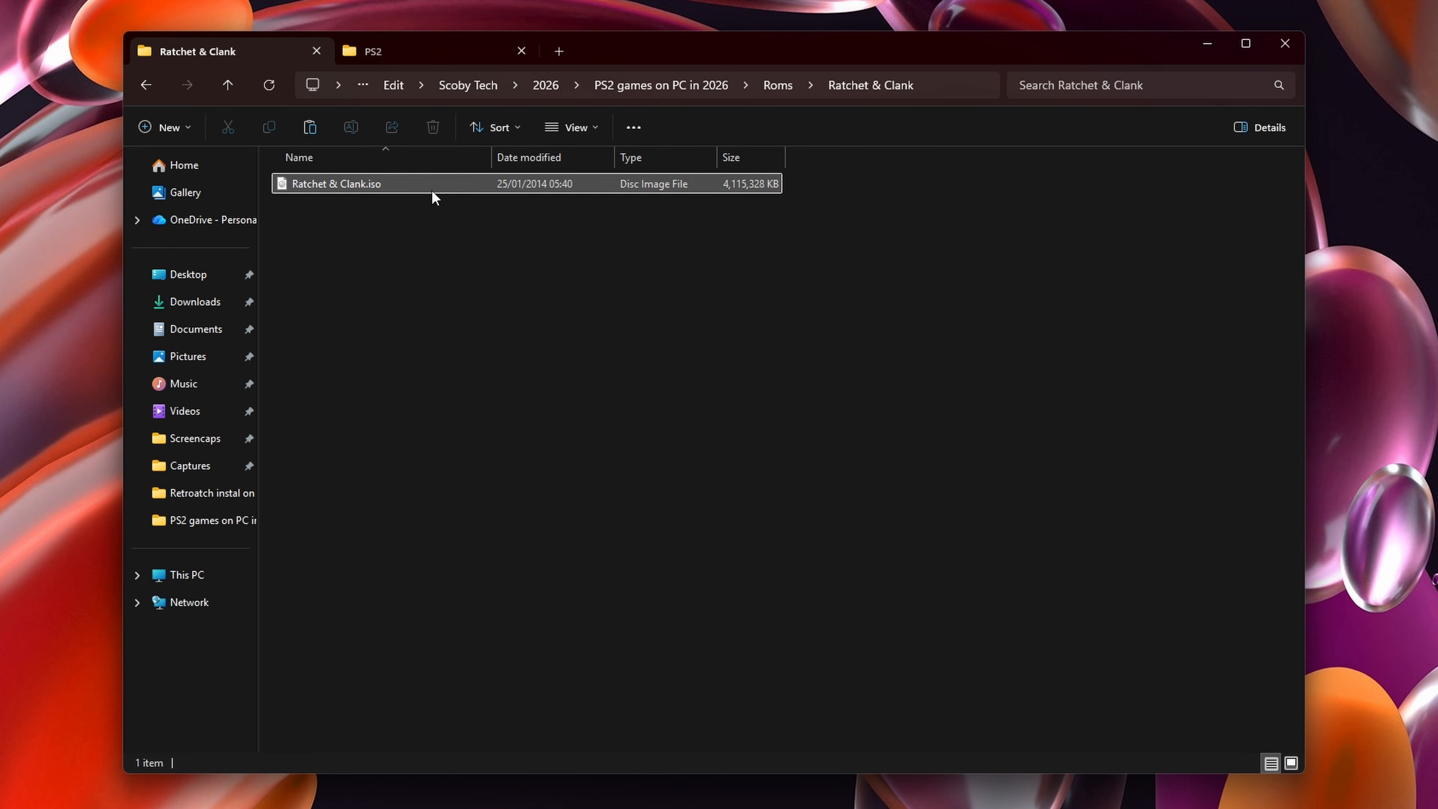
key(alt+Left)
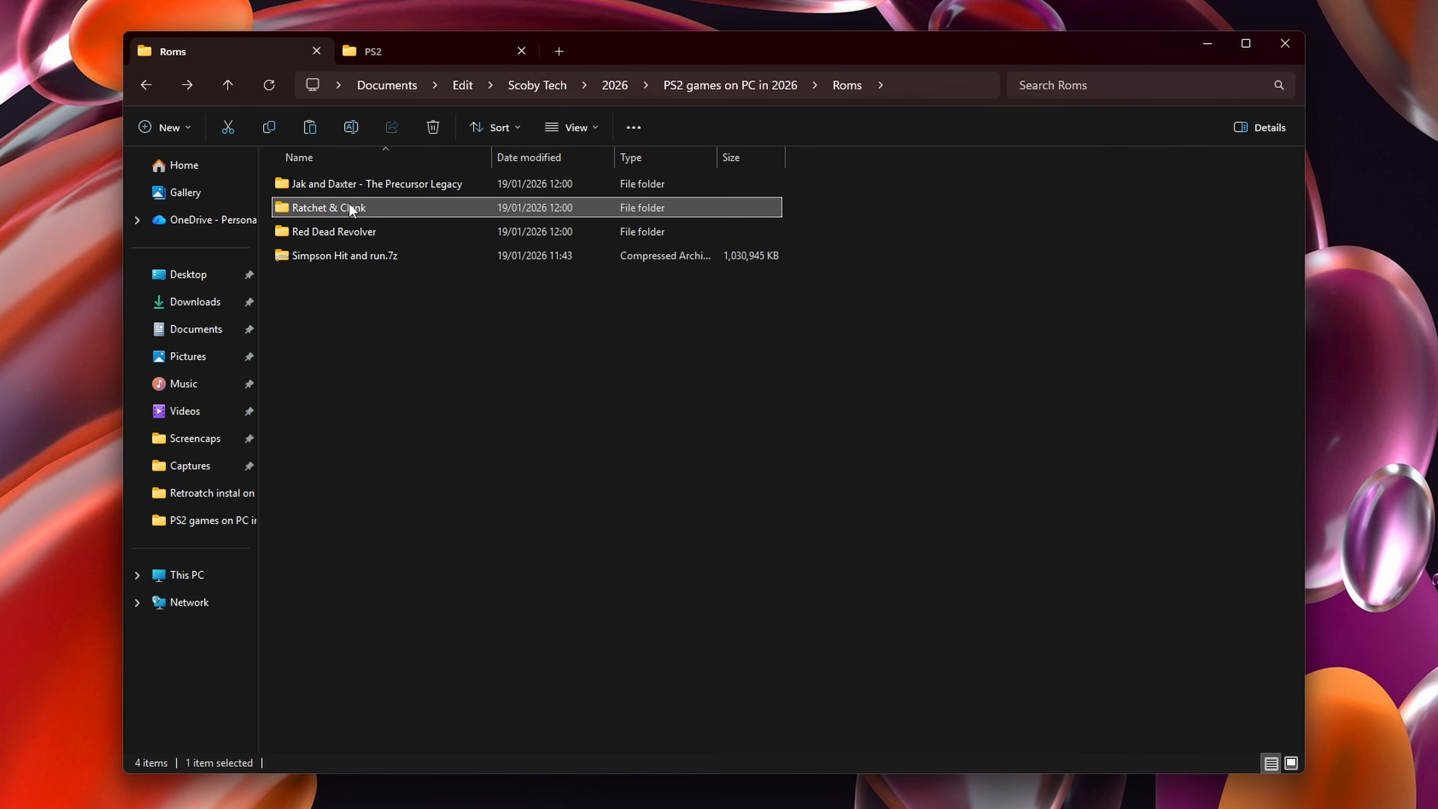
Extract Simpson Hit and run.7z with 7-Zip into its own Simpson Hit and run folder within Roms
click(364, 256)
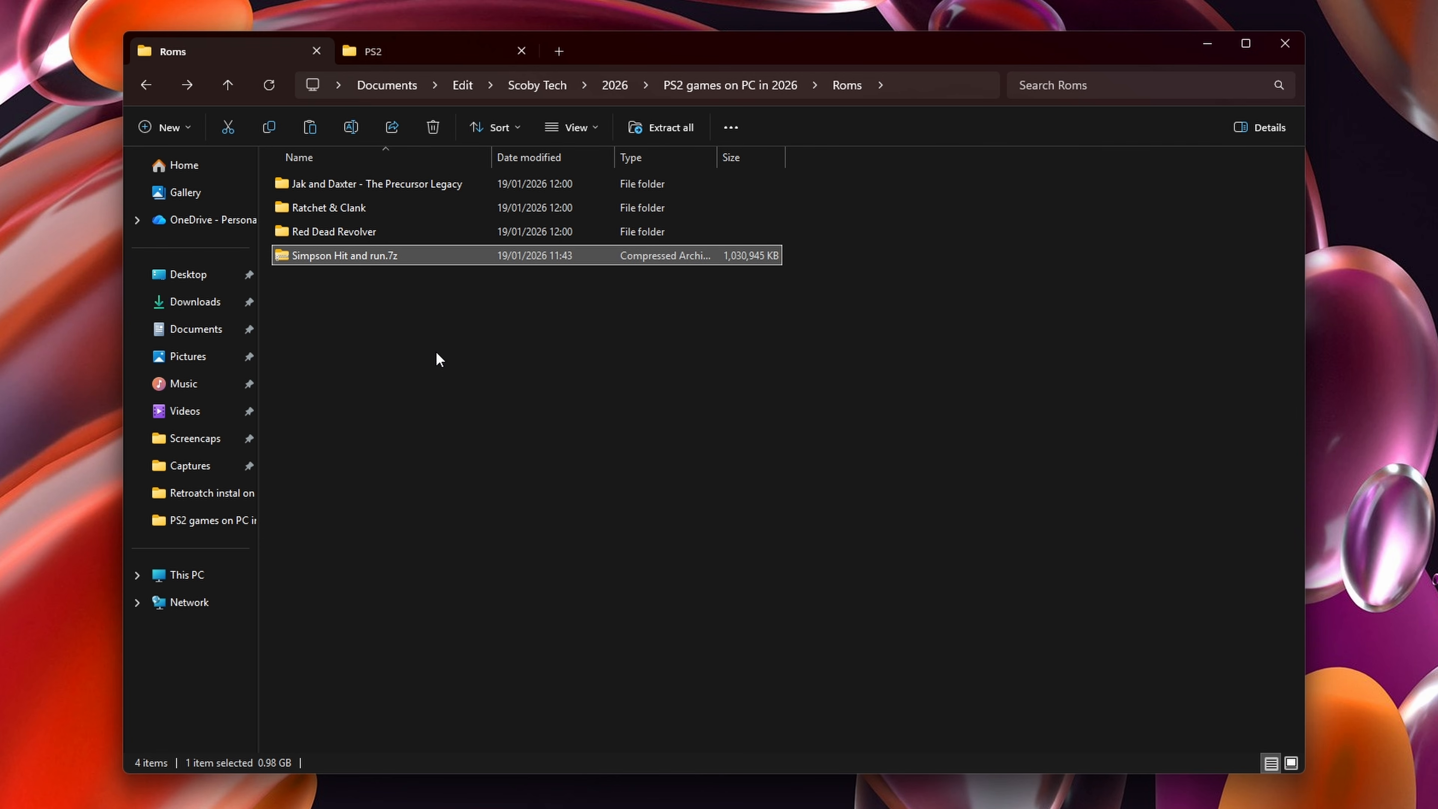
right_click(344, 254)
click(434, 623)
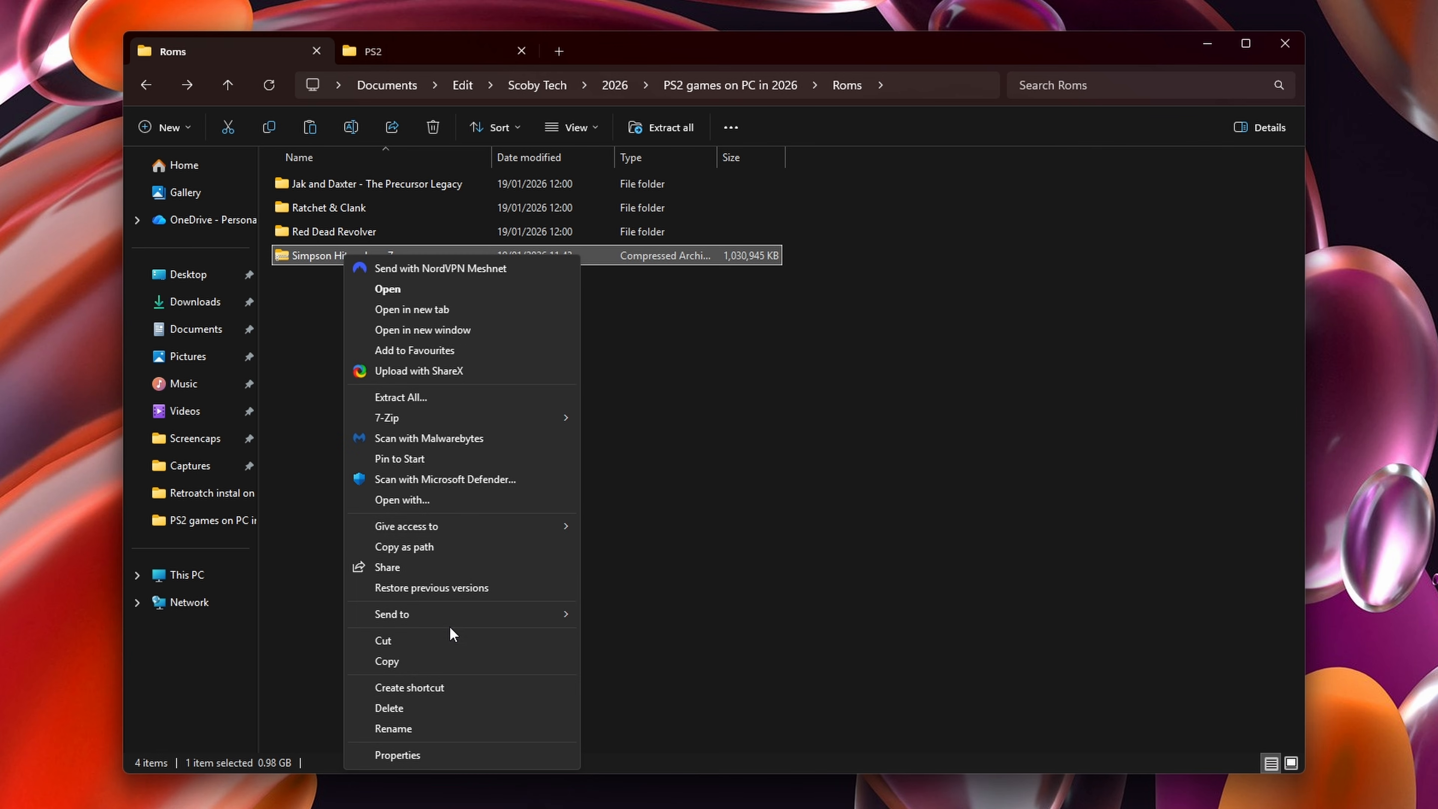
mouse_move(456, 412)
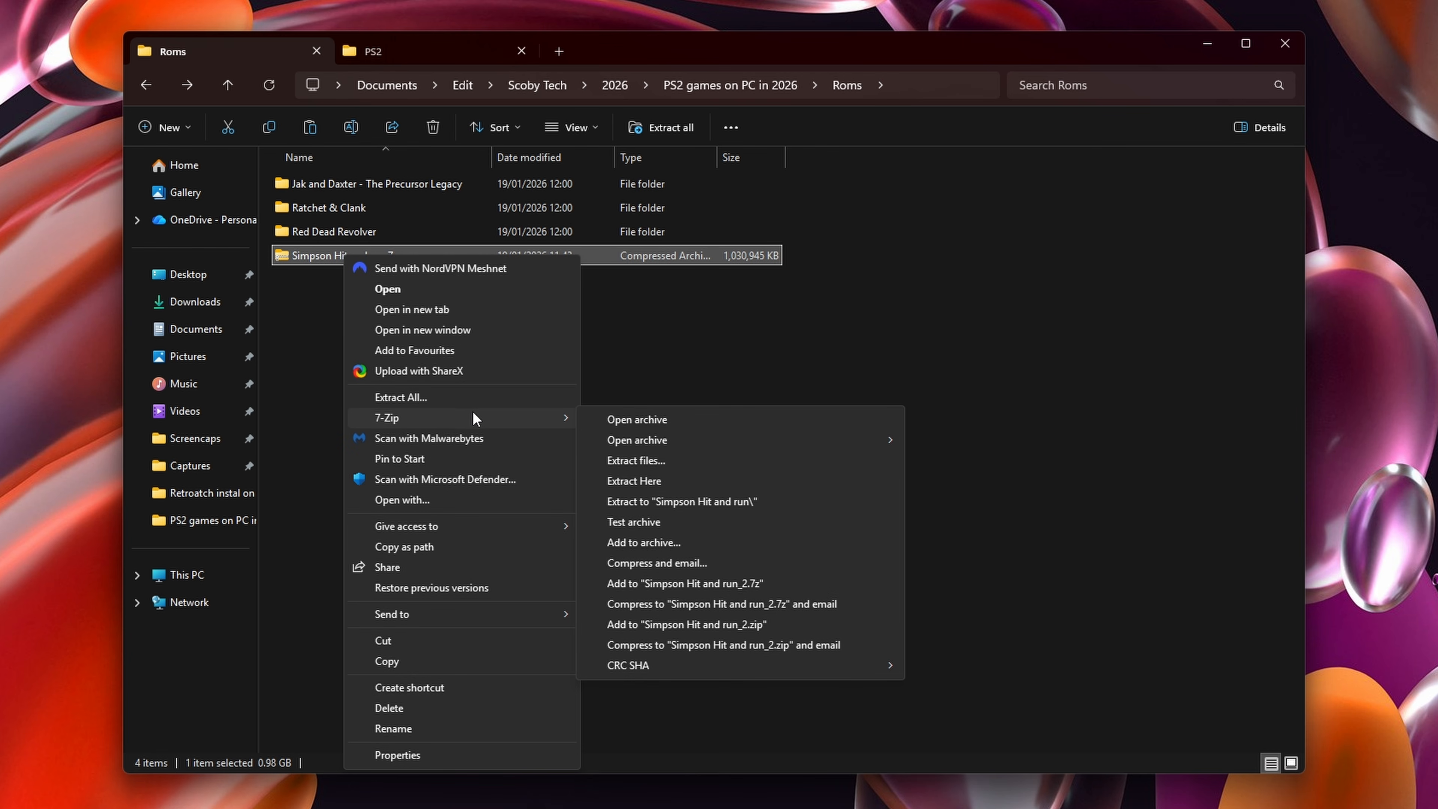
click(655, 462)
click(668, 376)
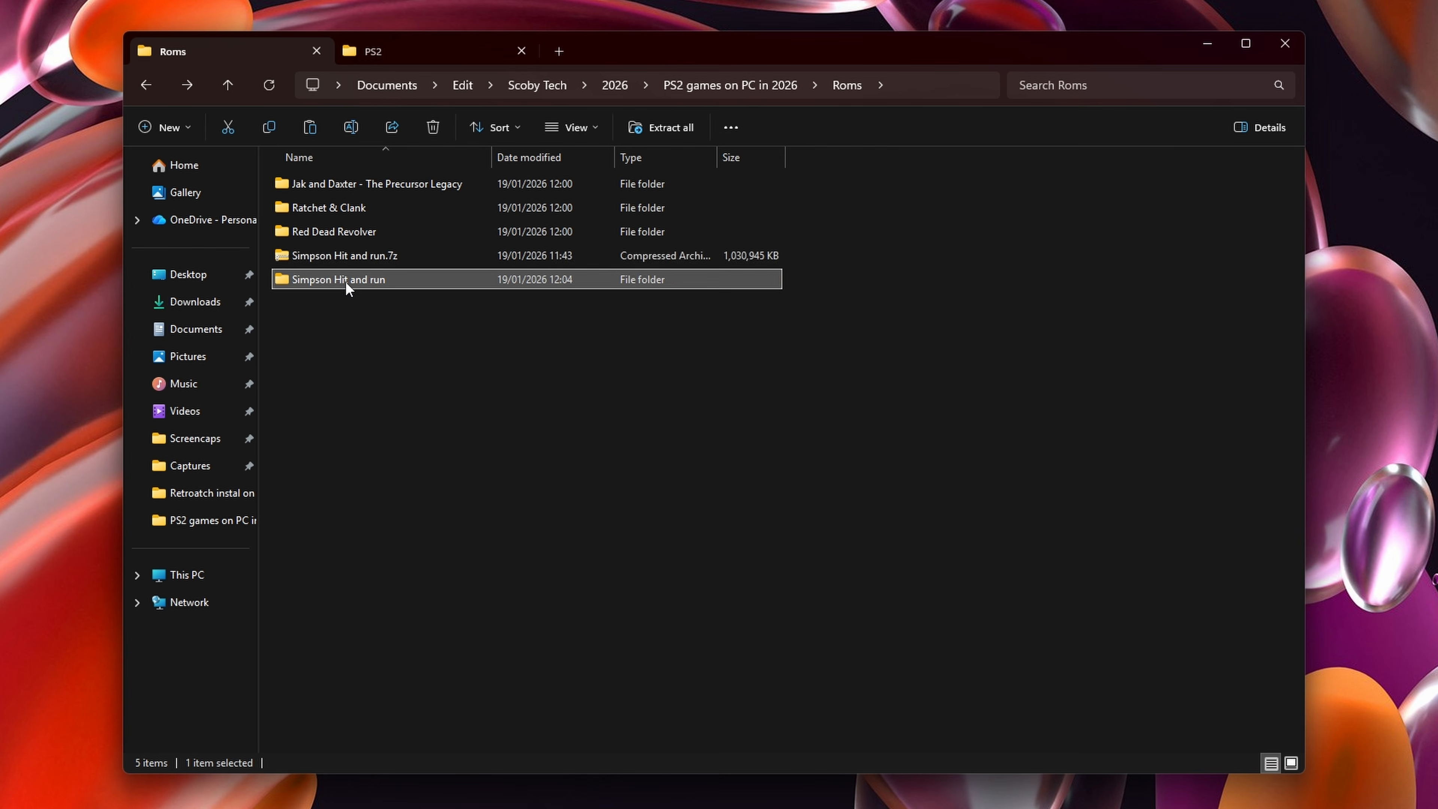
Open the extracted Simpson Hit and run folder down to its ISO file and widen the Name column to fit the full file name
double_click(344, 280)
double_click(378, 193)
click(432, 184)
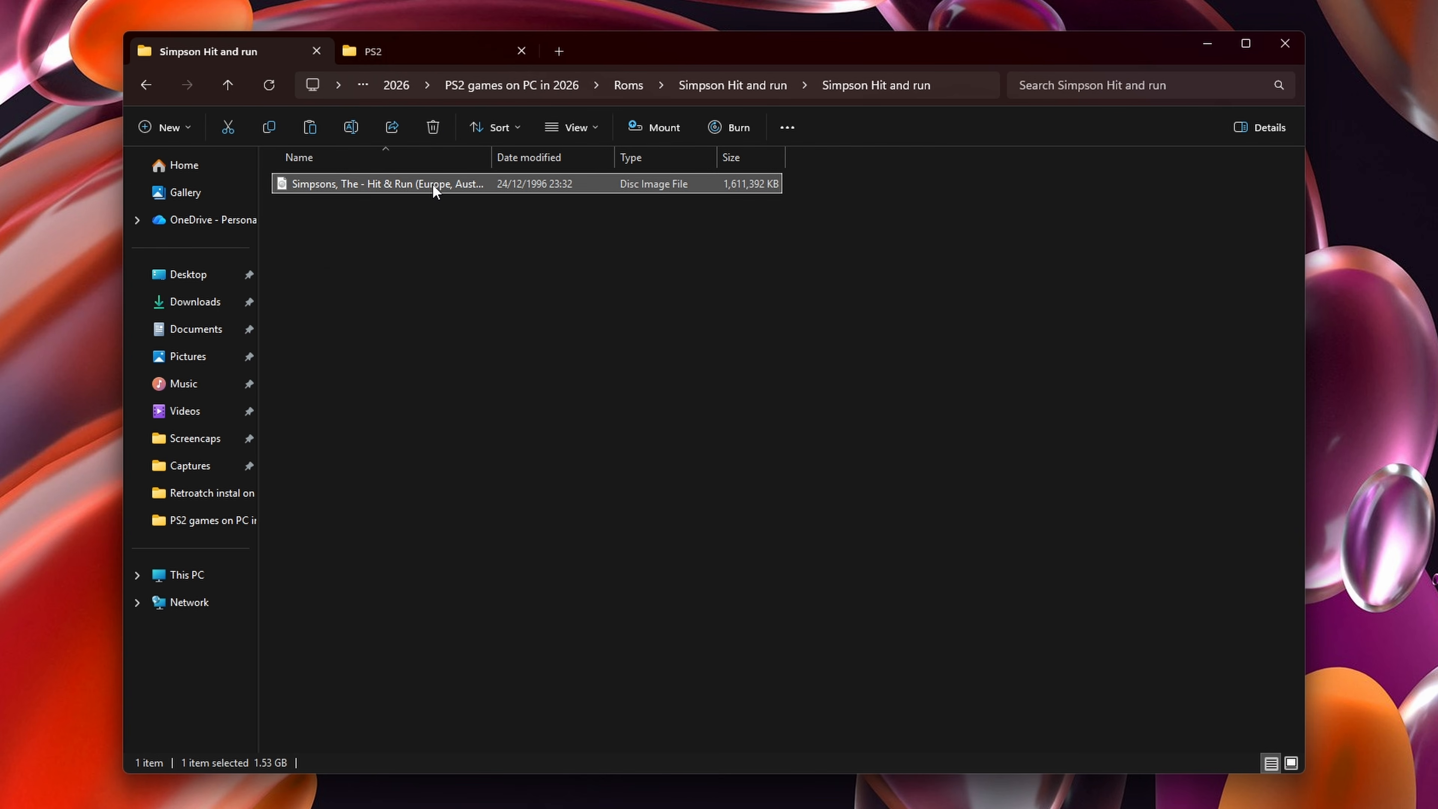
drag(491, 157, 650, 157)
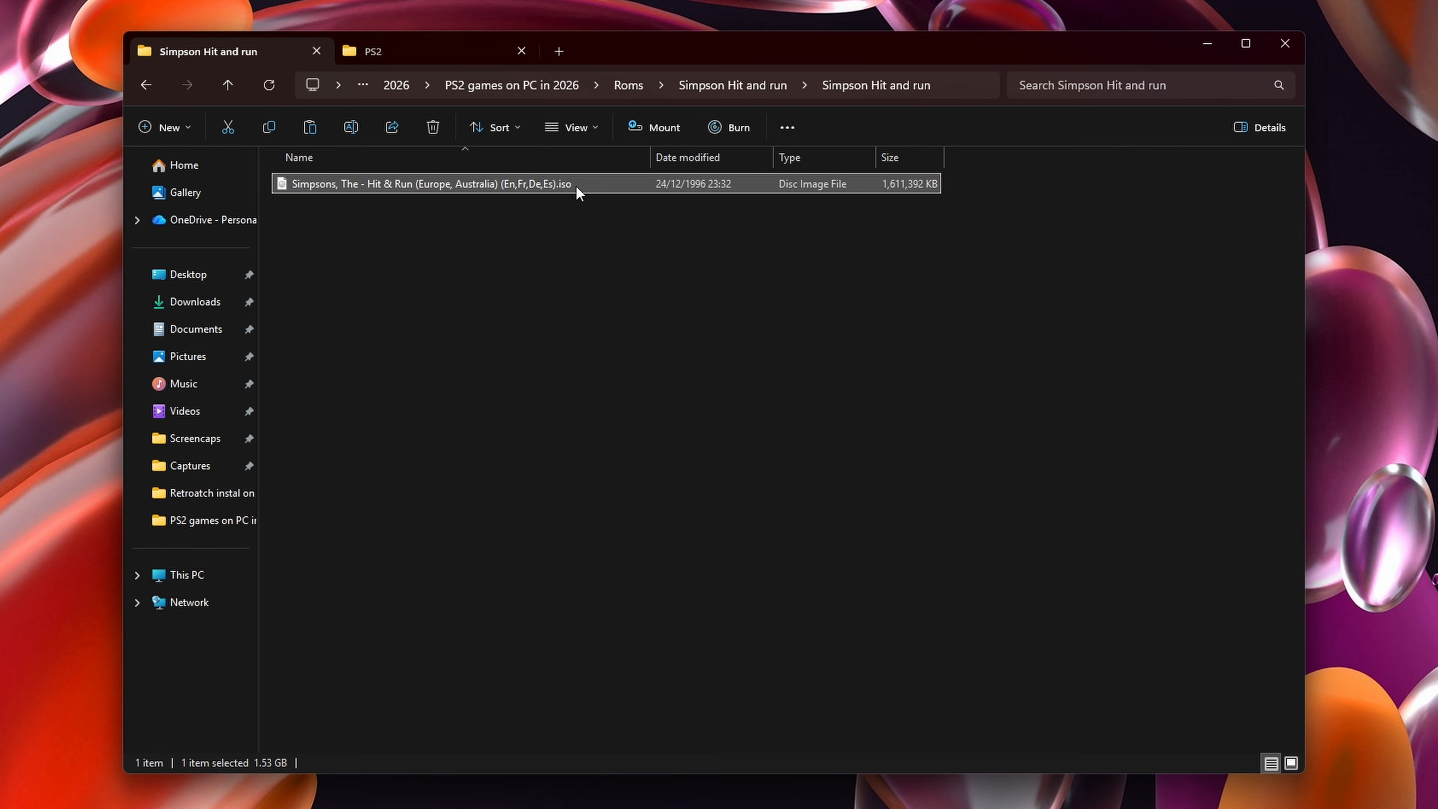
Go back up from the Simpson Hit and run folder to the PS2 games on PC in 2026 folder
key(BackSpace)
key(BackSpace)
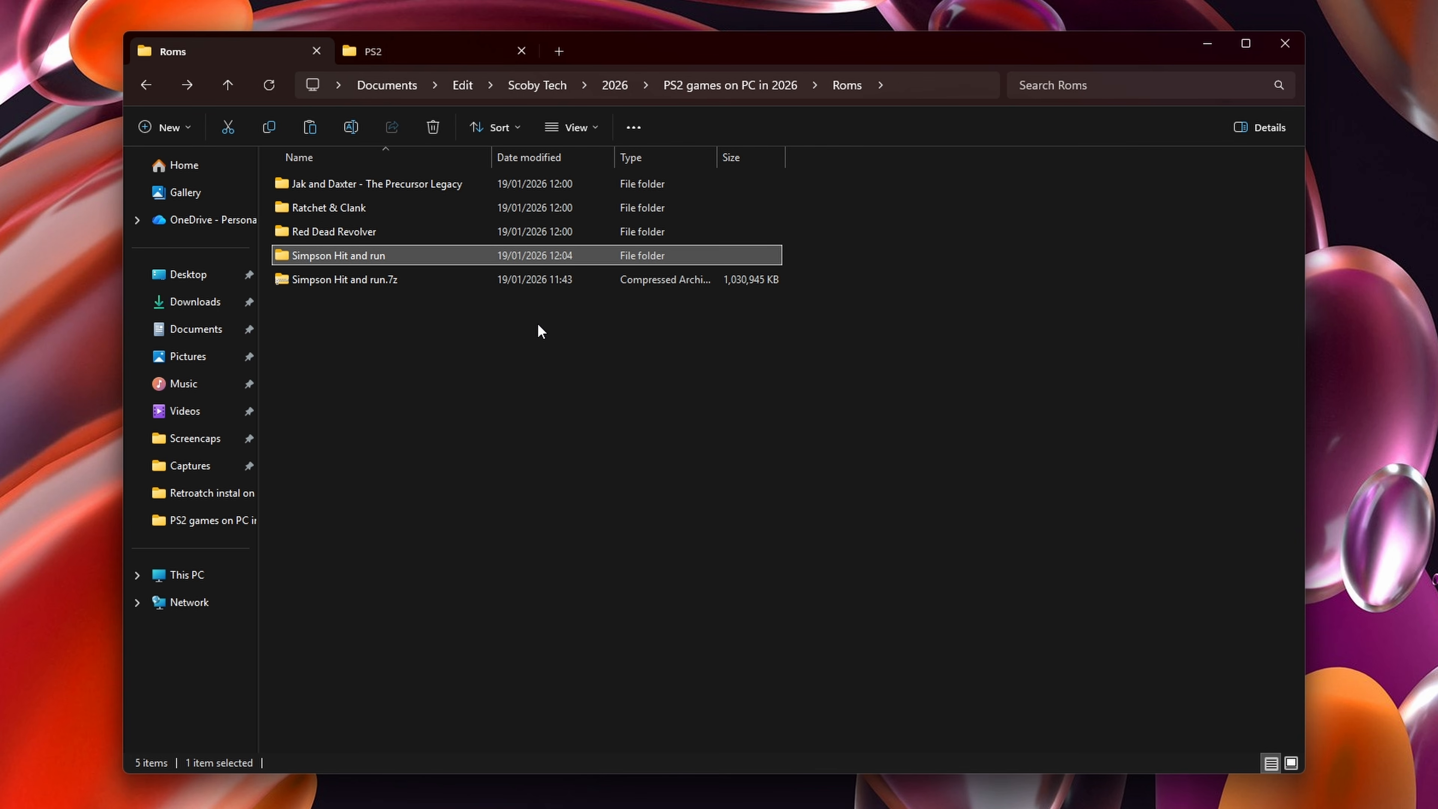
key(BackSpace)
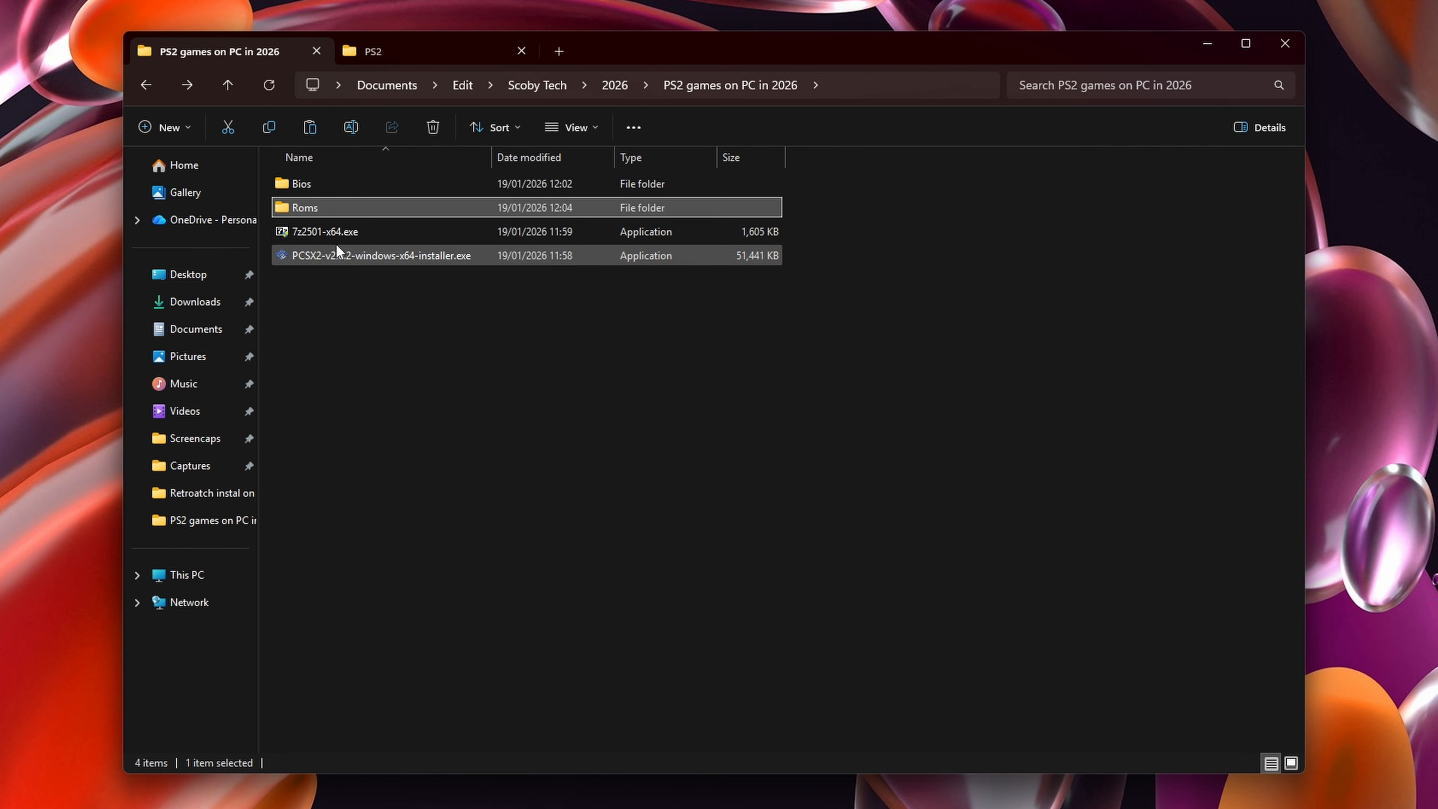
click(301, 186)
click(321, 206)
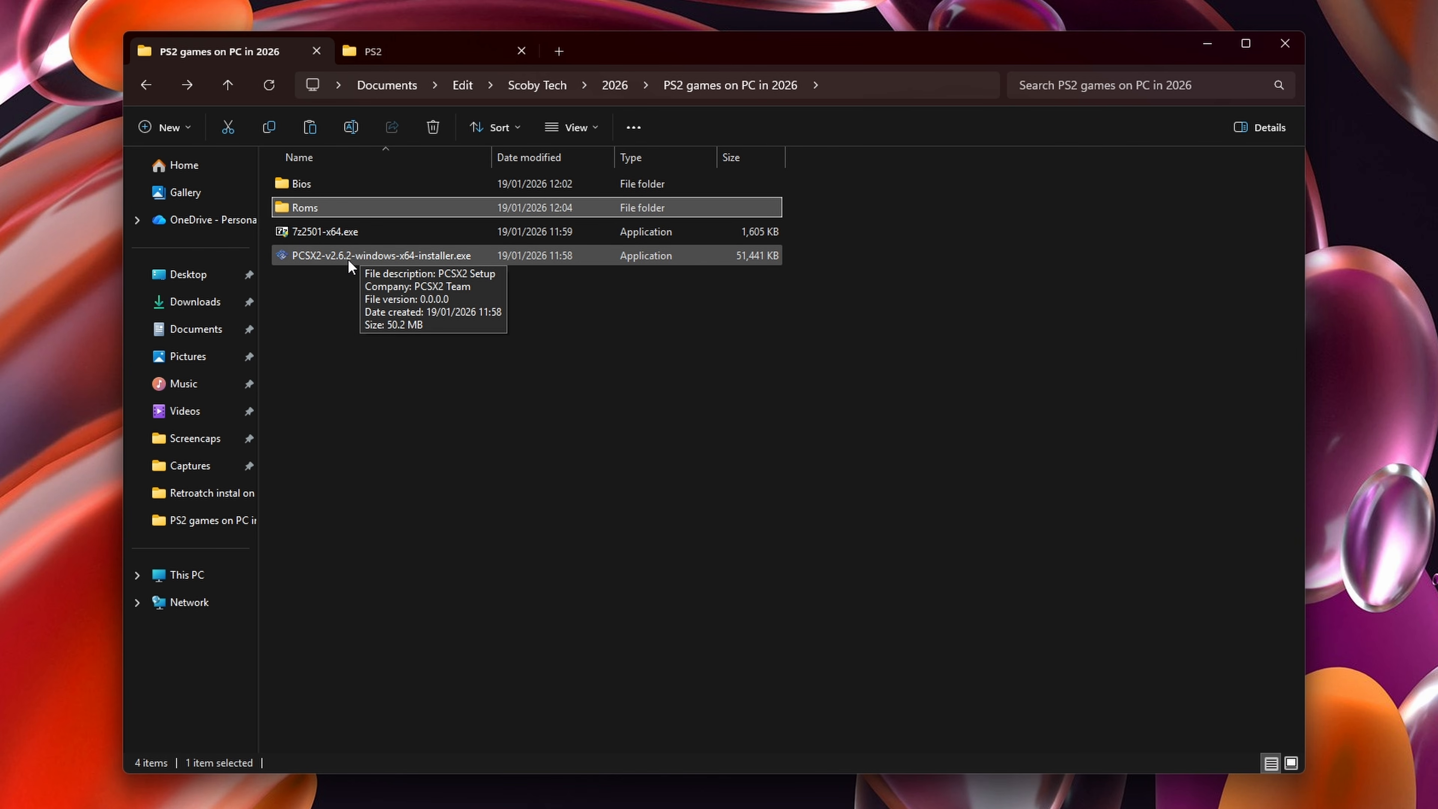
Run PCSX2-v2.6.2-windows-x64-installer.exe, allowing it past the SmartScreen block, and bring up its setup window
click(420, 257)
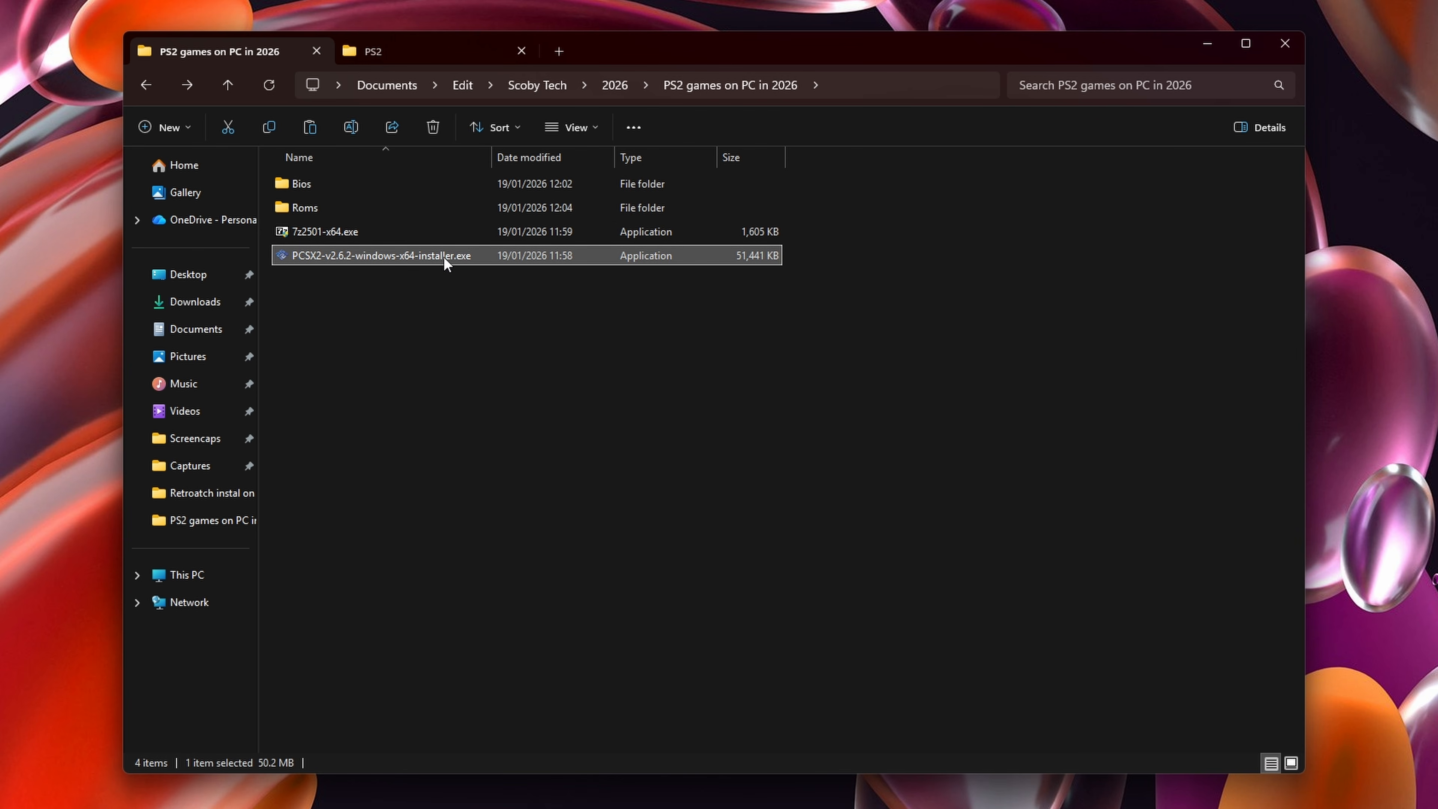
double_click(416, 255)
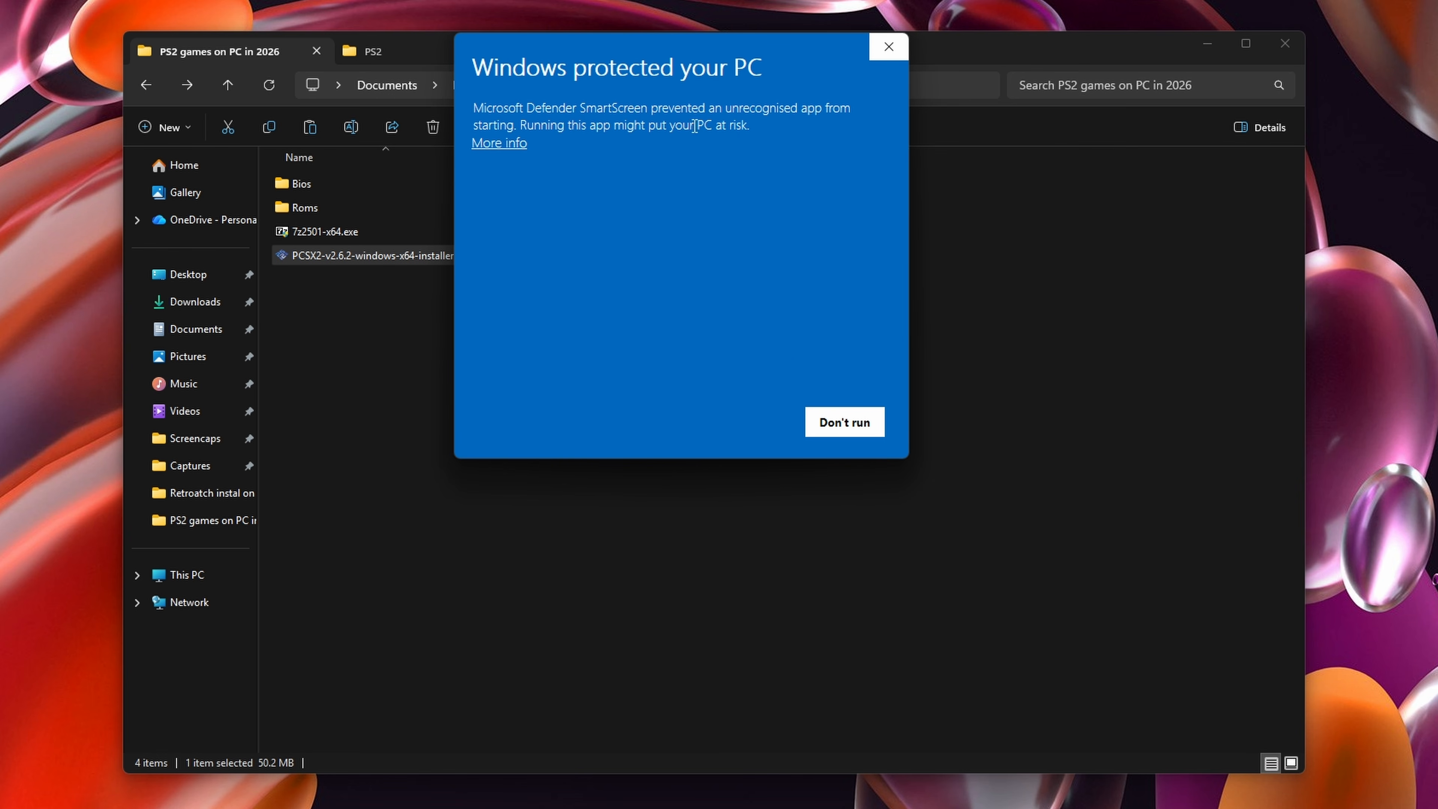
click(509, 145)
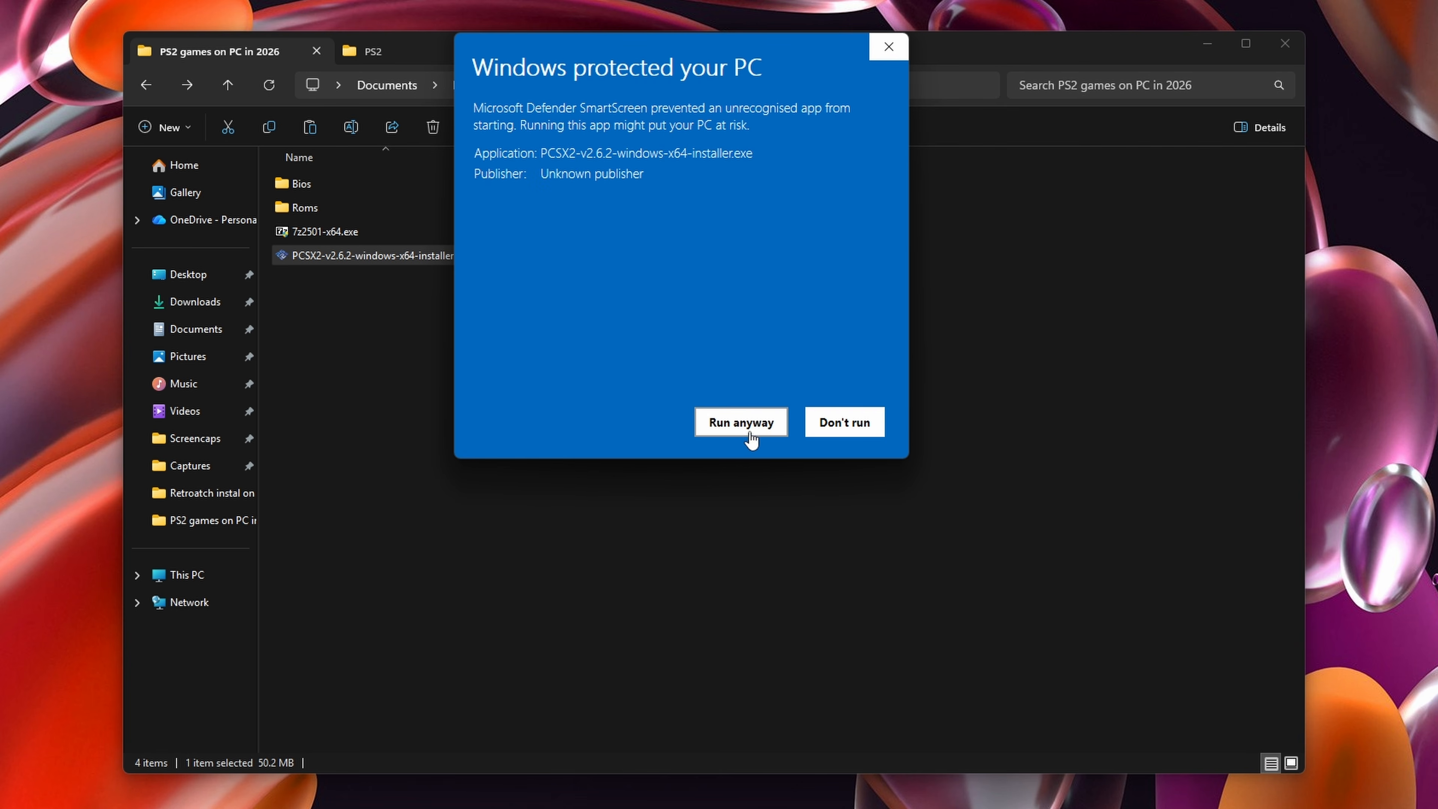
click(737, 424)
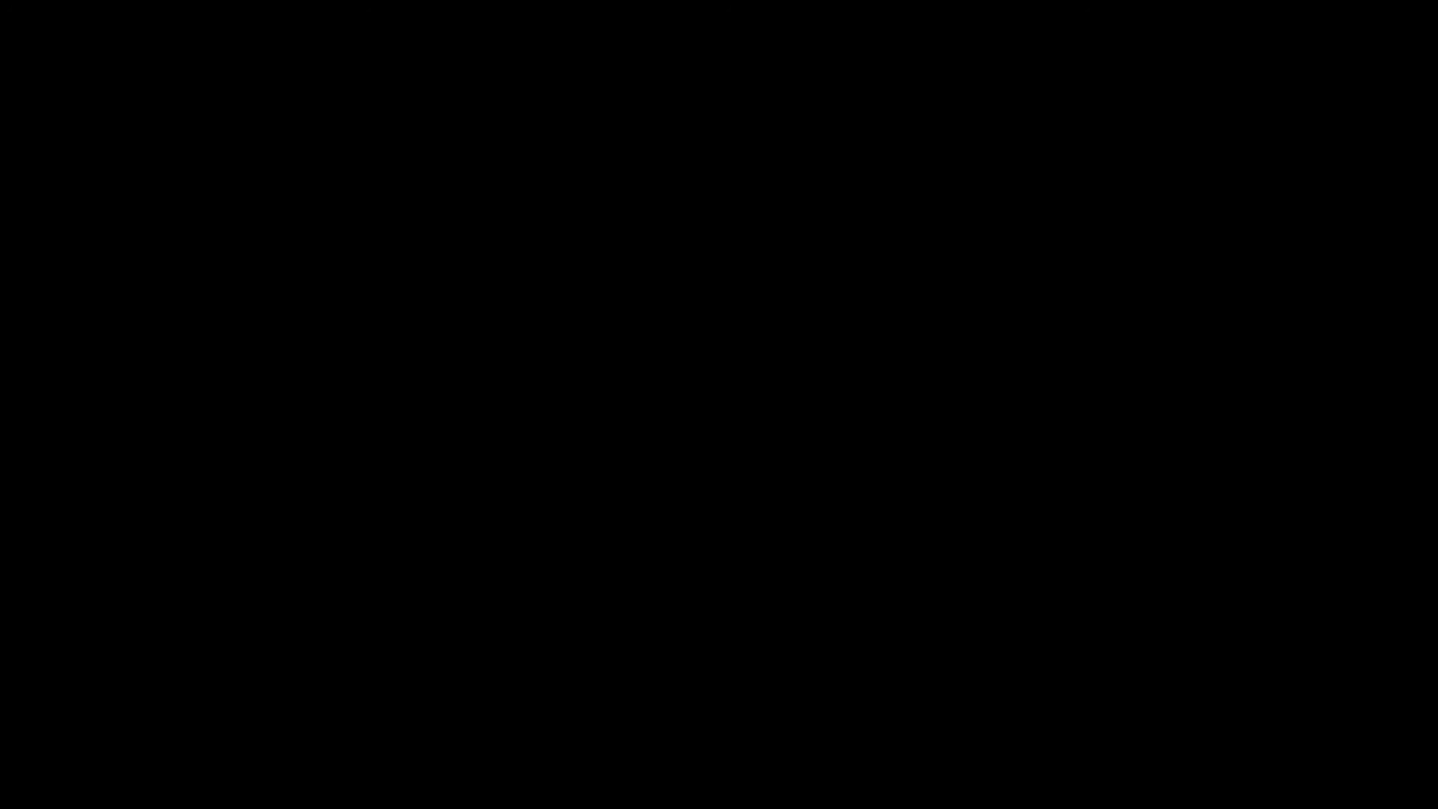
click(646, 398)
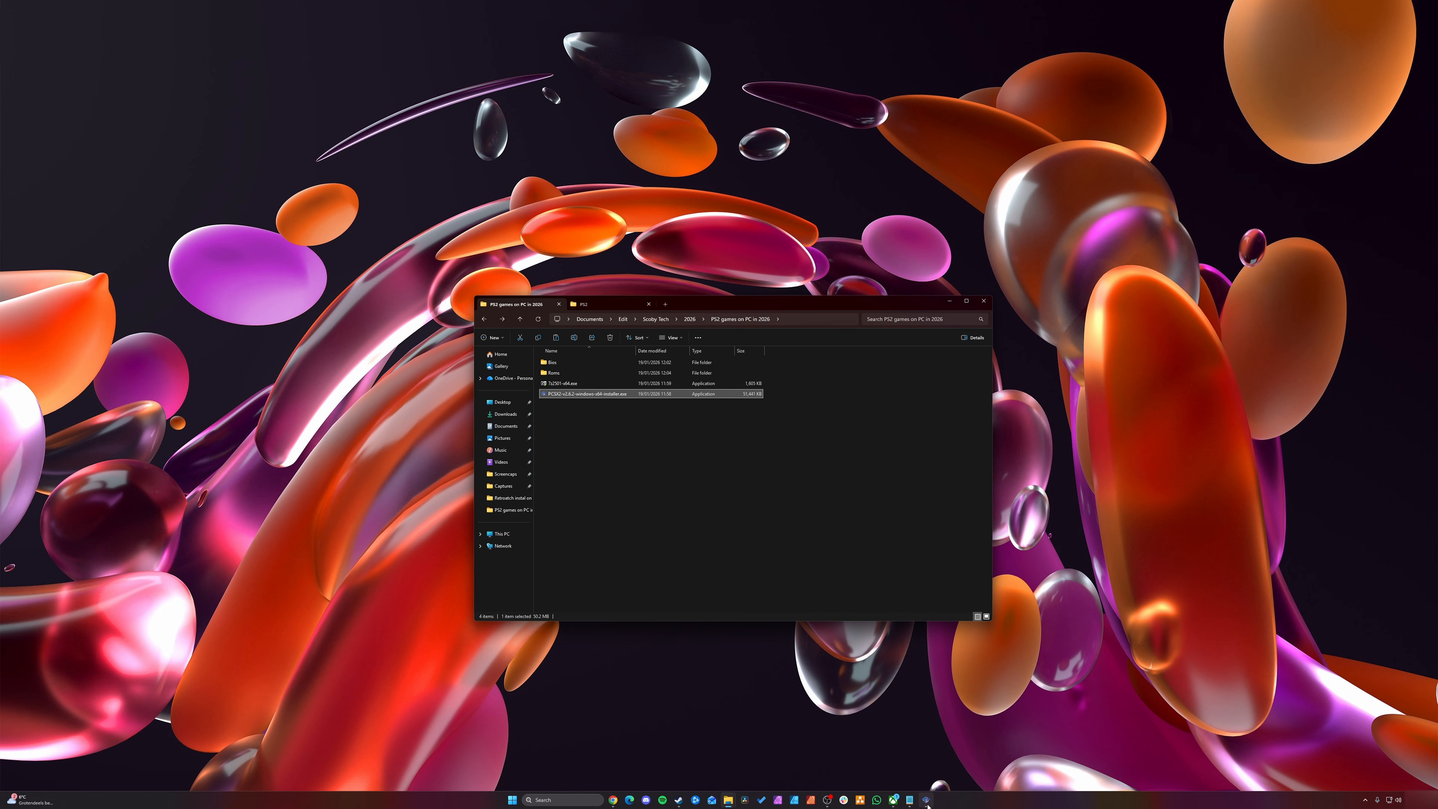
mouse_move(963, 793)
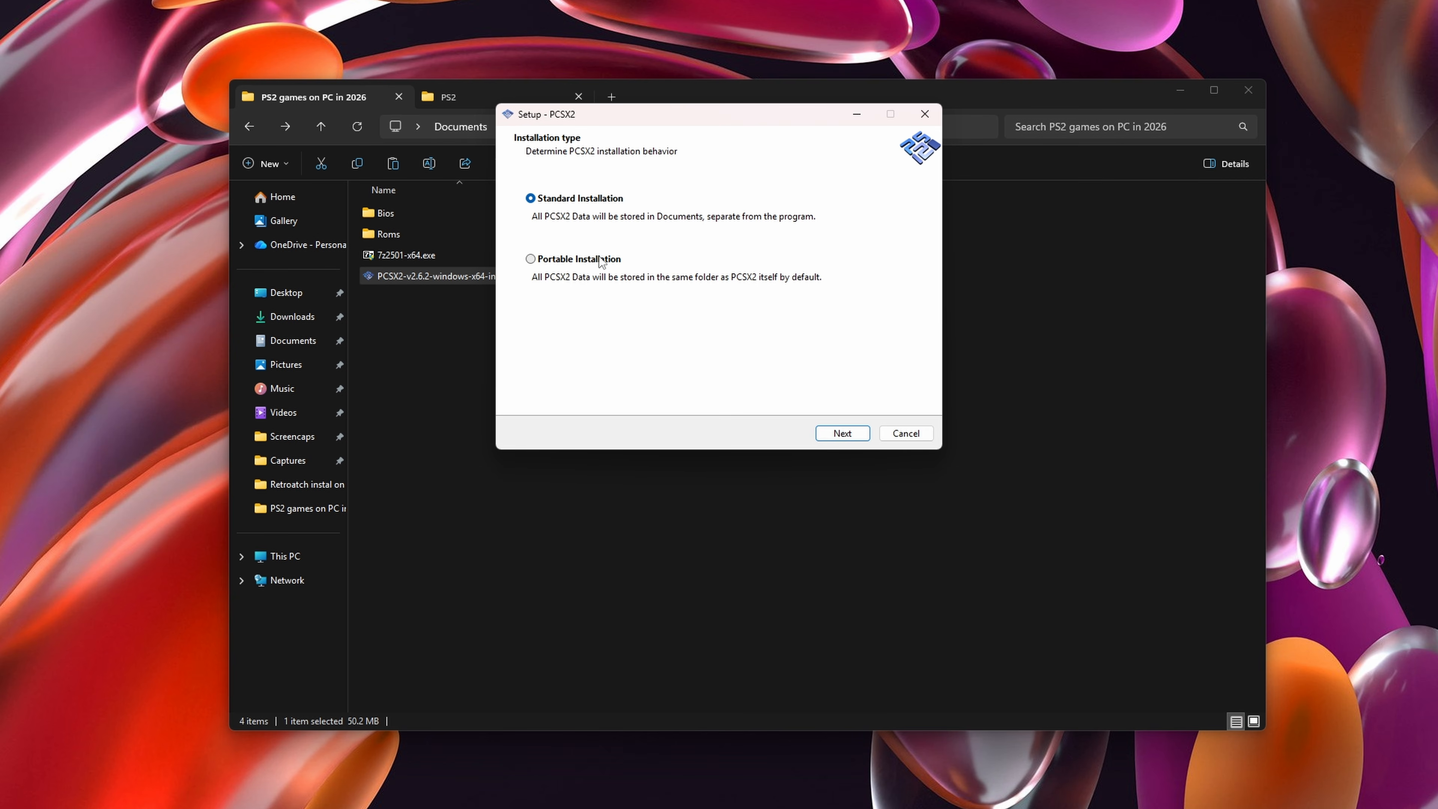
Install PCSX2 as a Standard Installation in C:\Program Files\PCSX2 with a Start Menu folder and desktop shortcut, and launch it on finishing
key(Return)
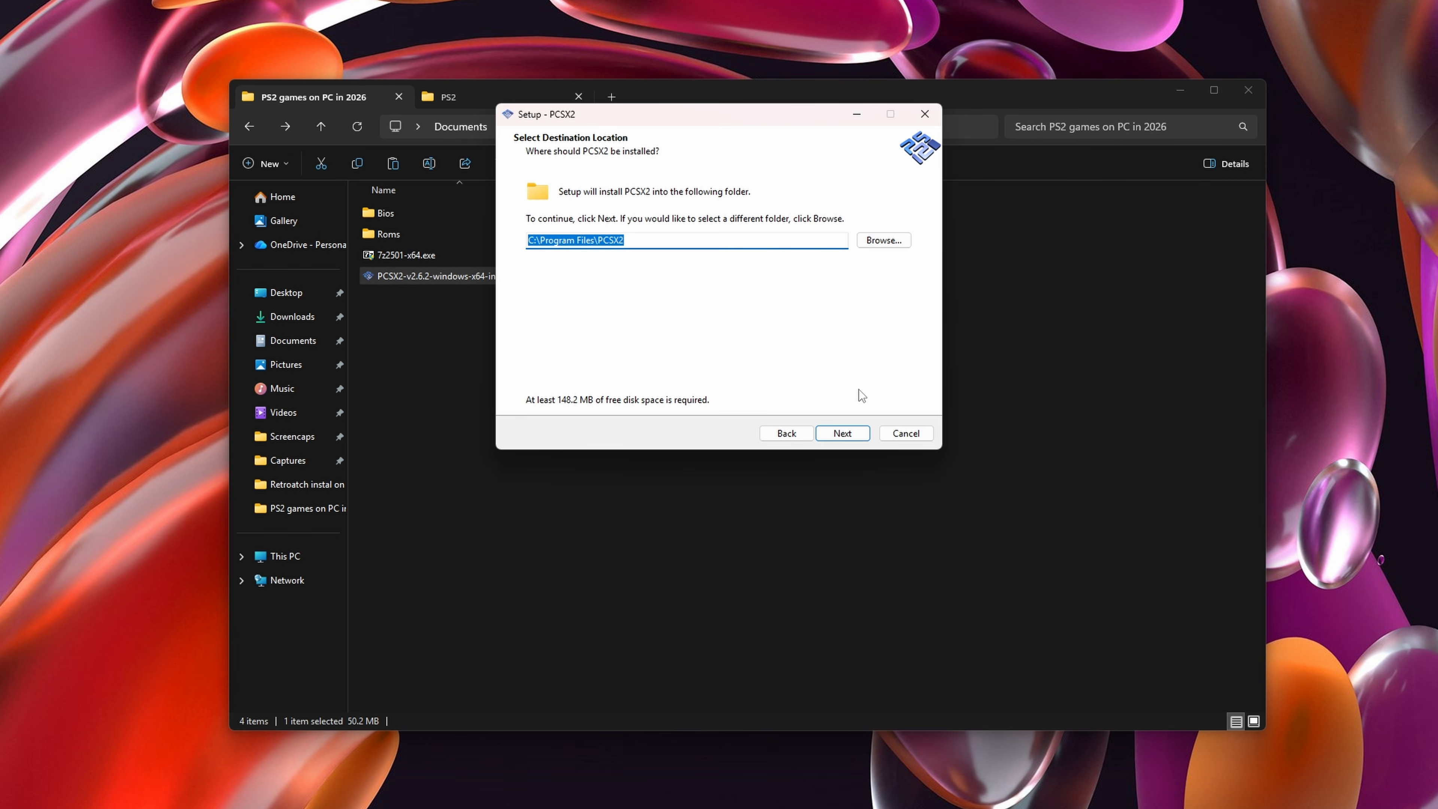
click(838, 435)
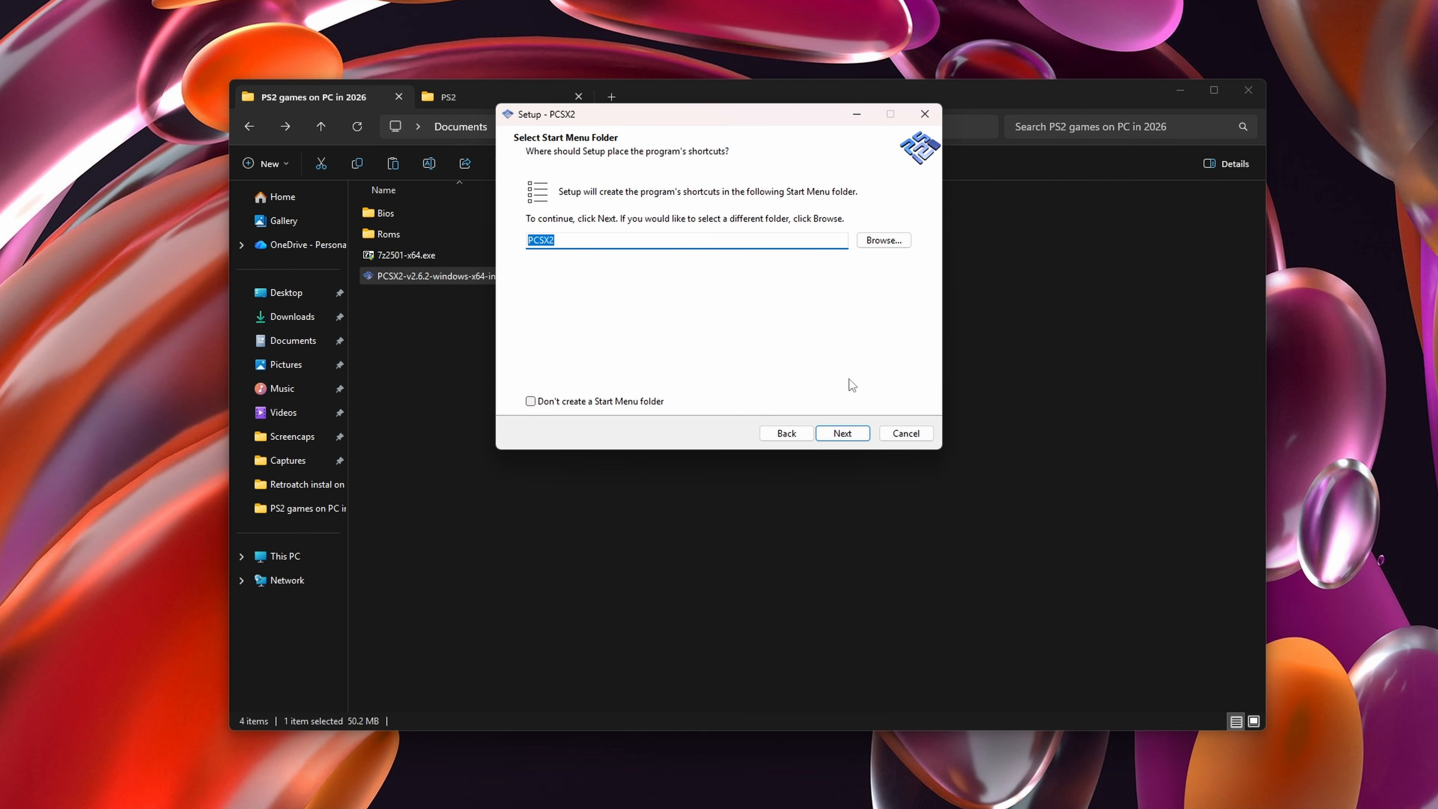
click(843, 434)
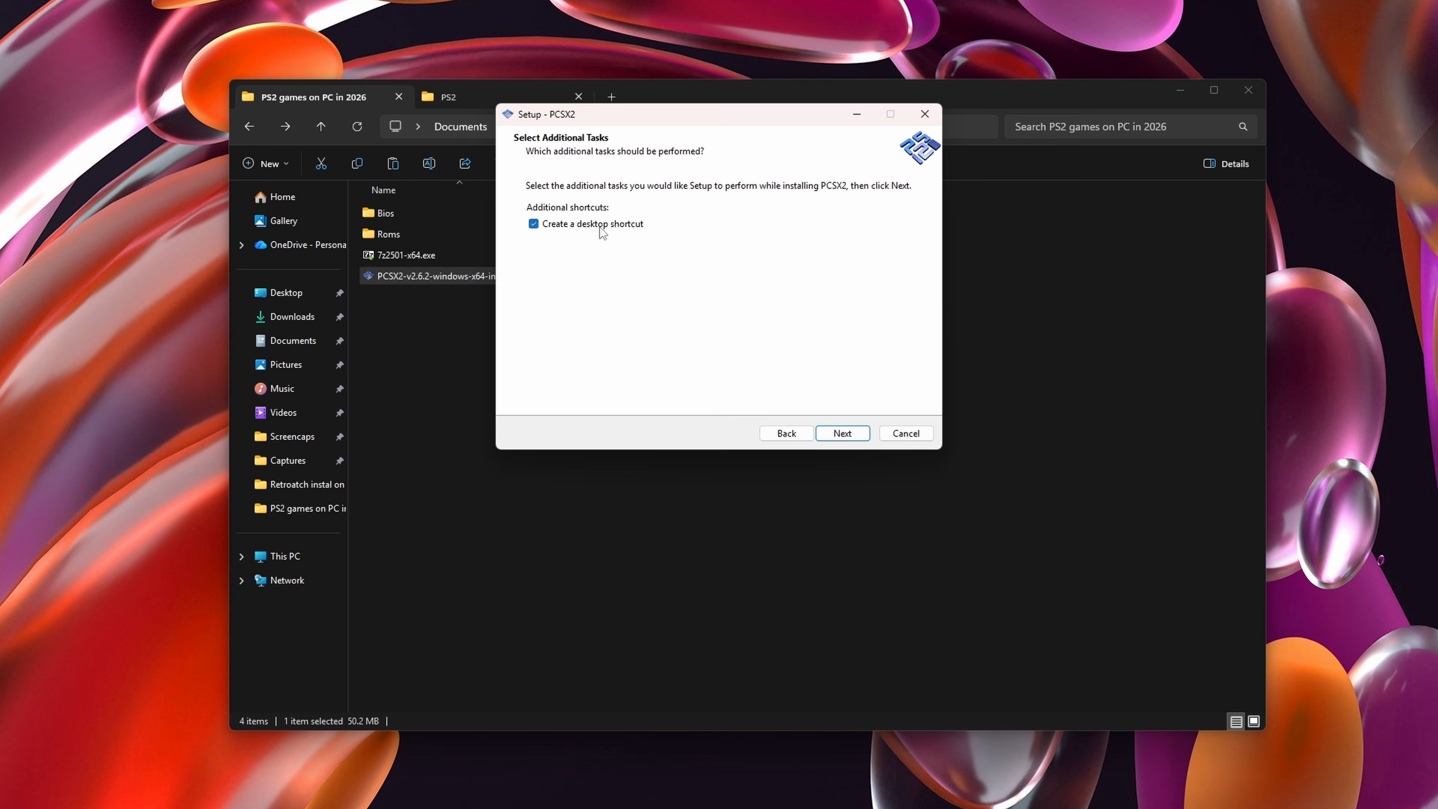
click(575, 225)
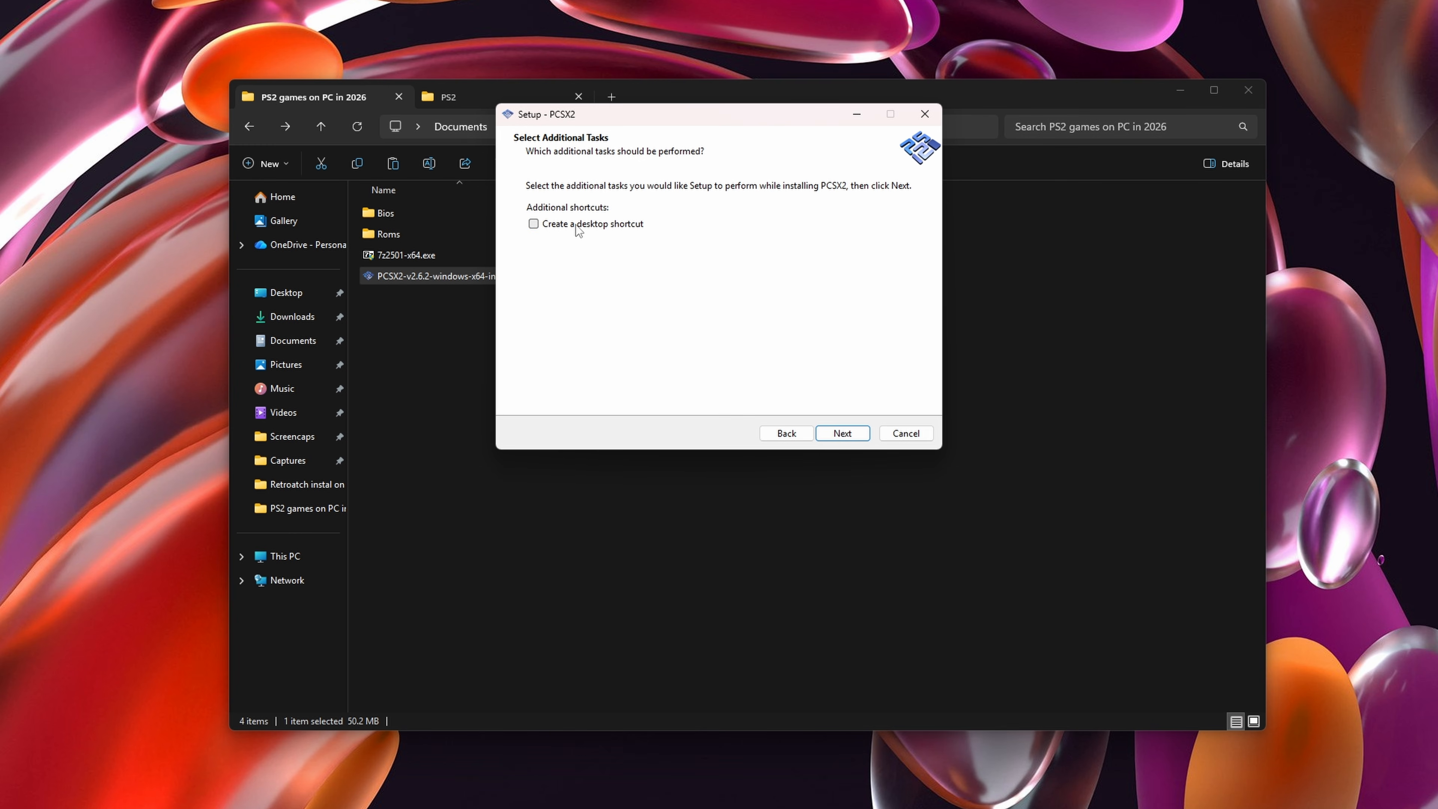
click(534, 225)
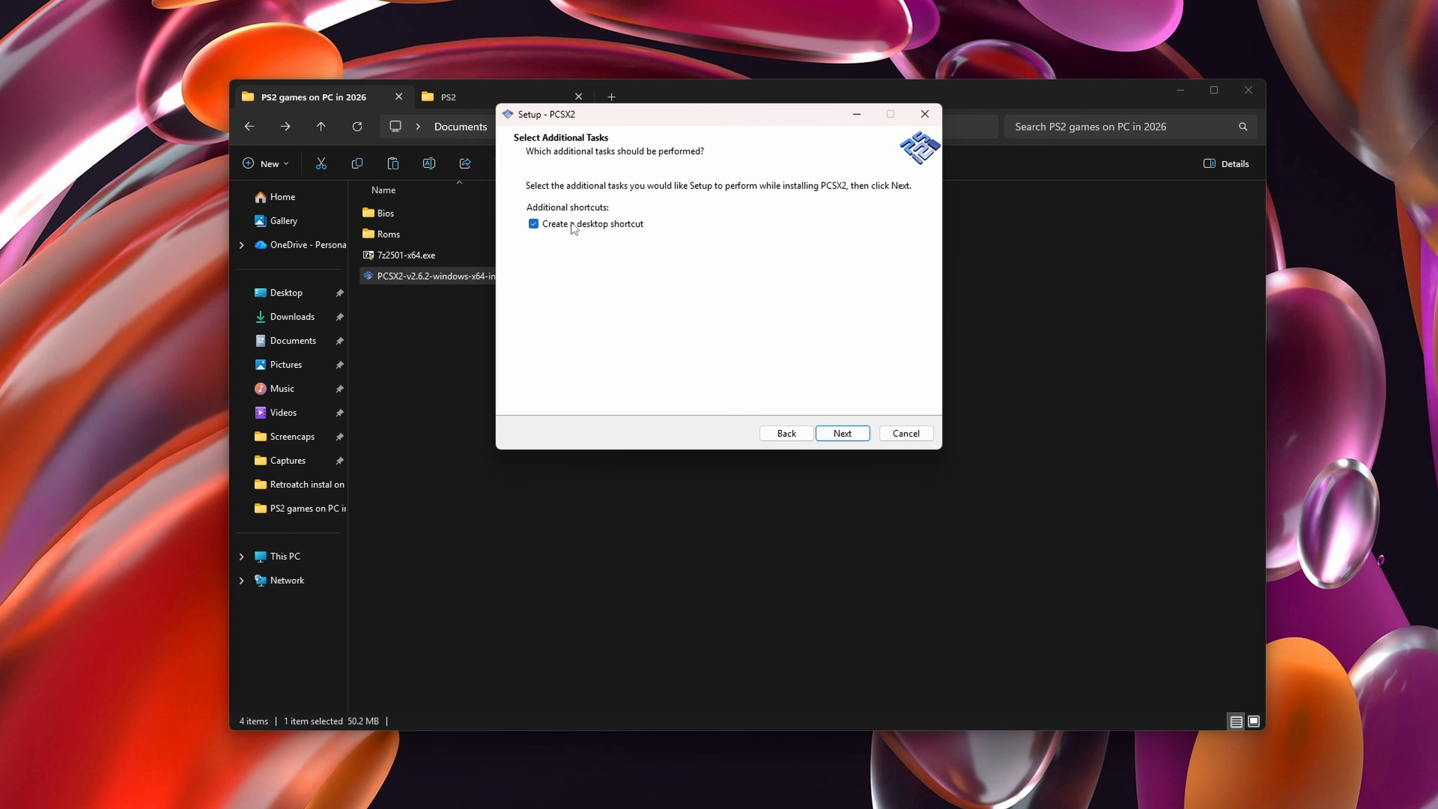
click(844, 433)
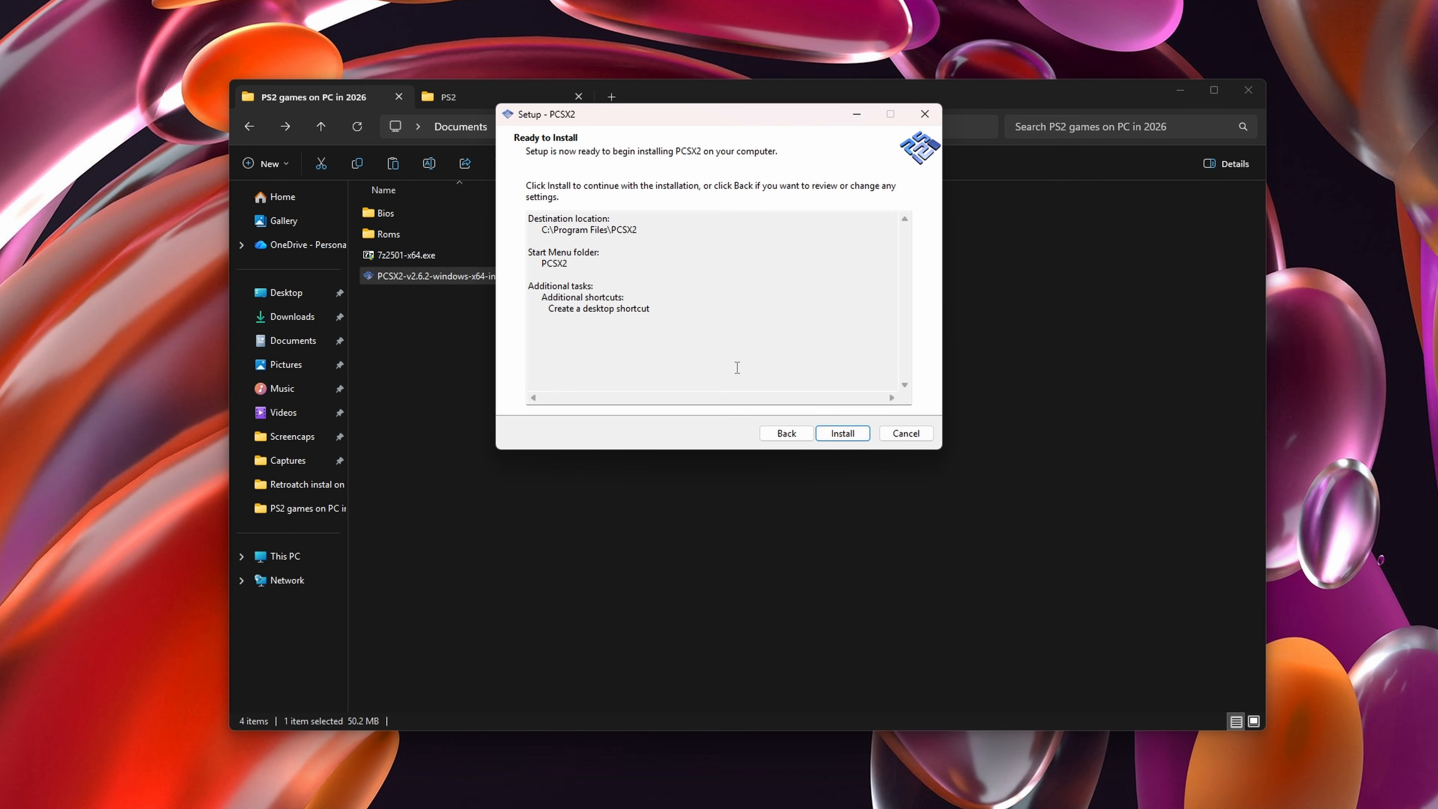
click(843, 432)
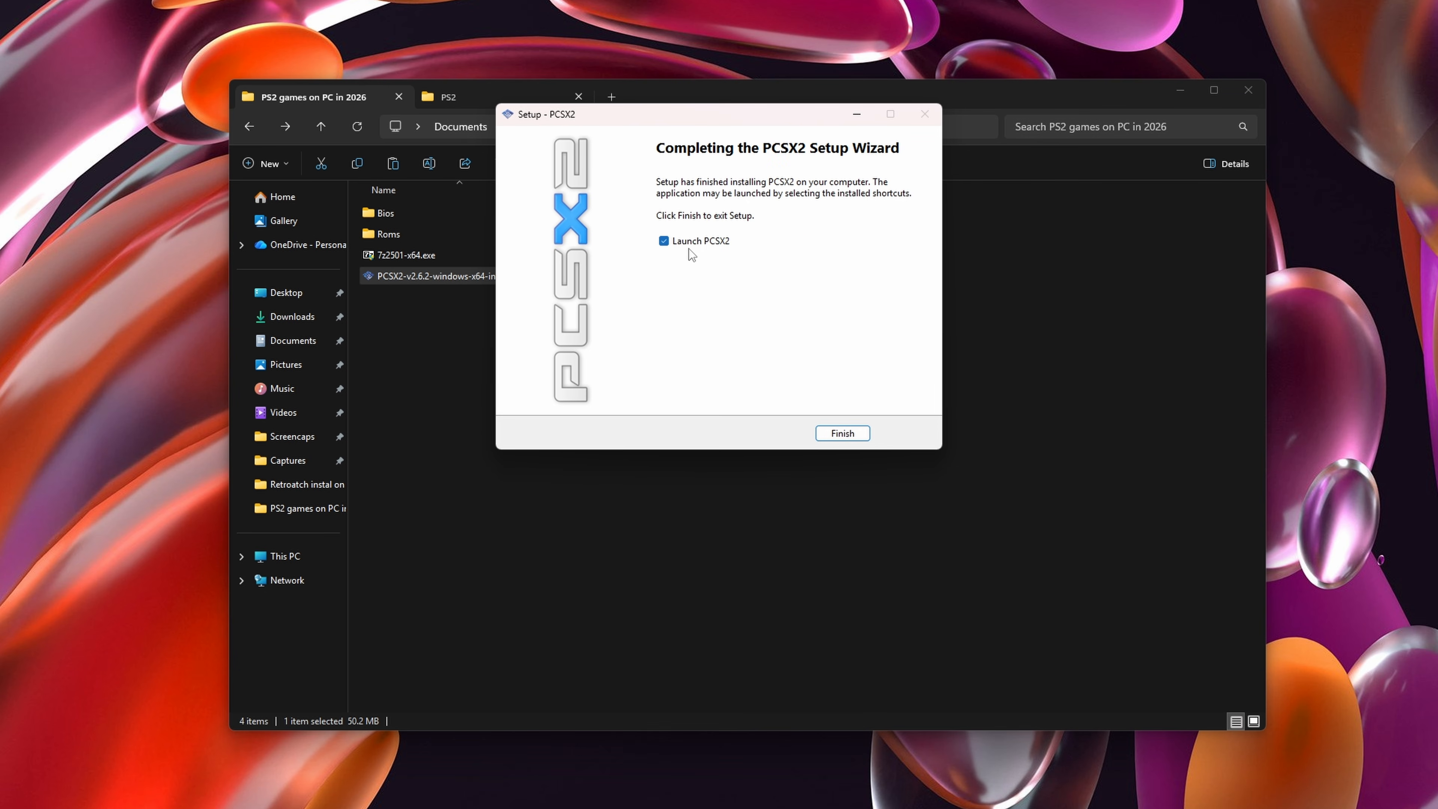
click(844, 433)
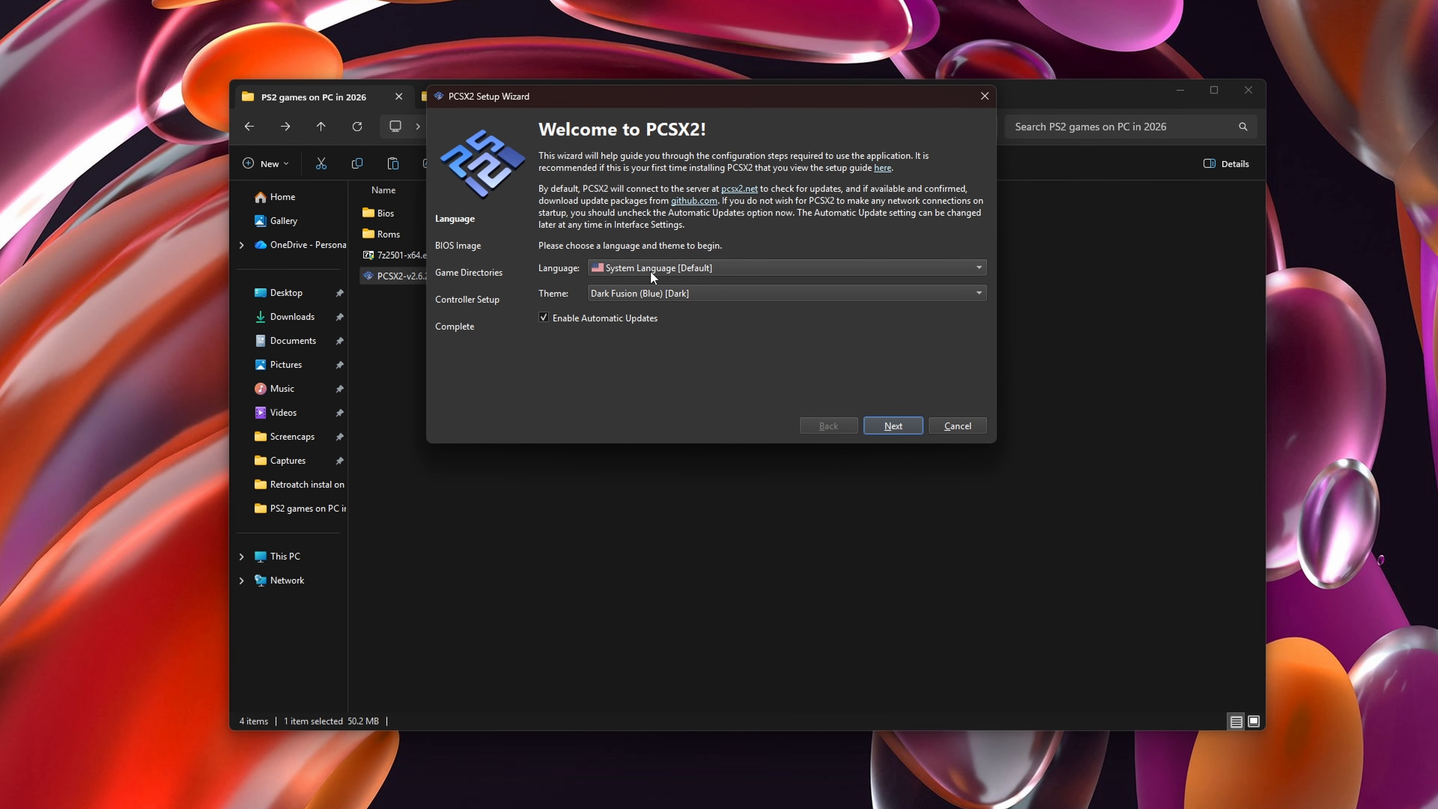
Set the setup wizard's theme to AMOLED (Black) [Dark] and continue to the BIOS Image page
click(652, 291)
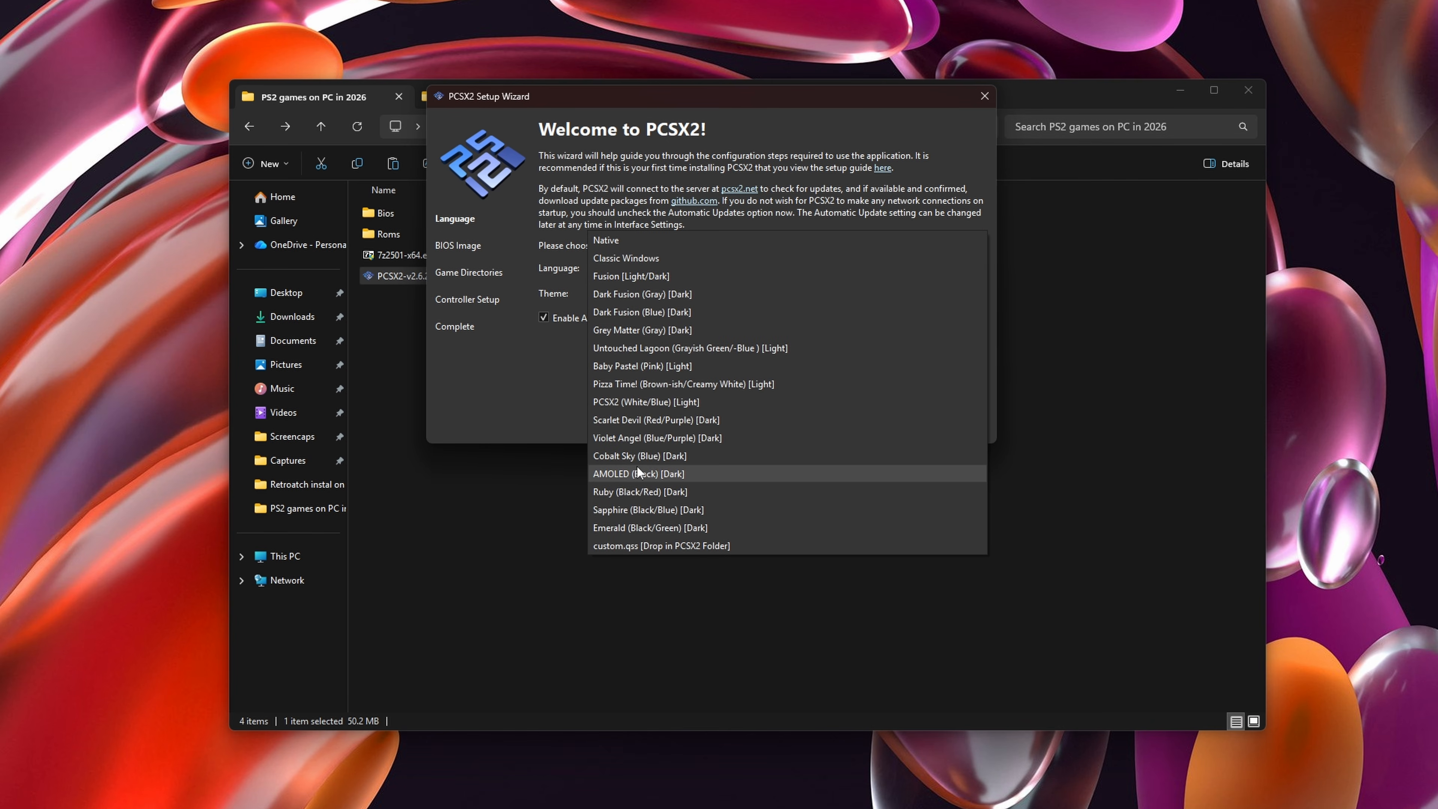
click(632, 473)
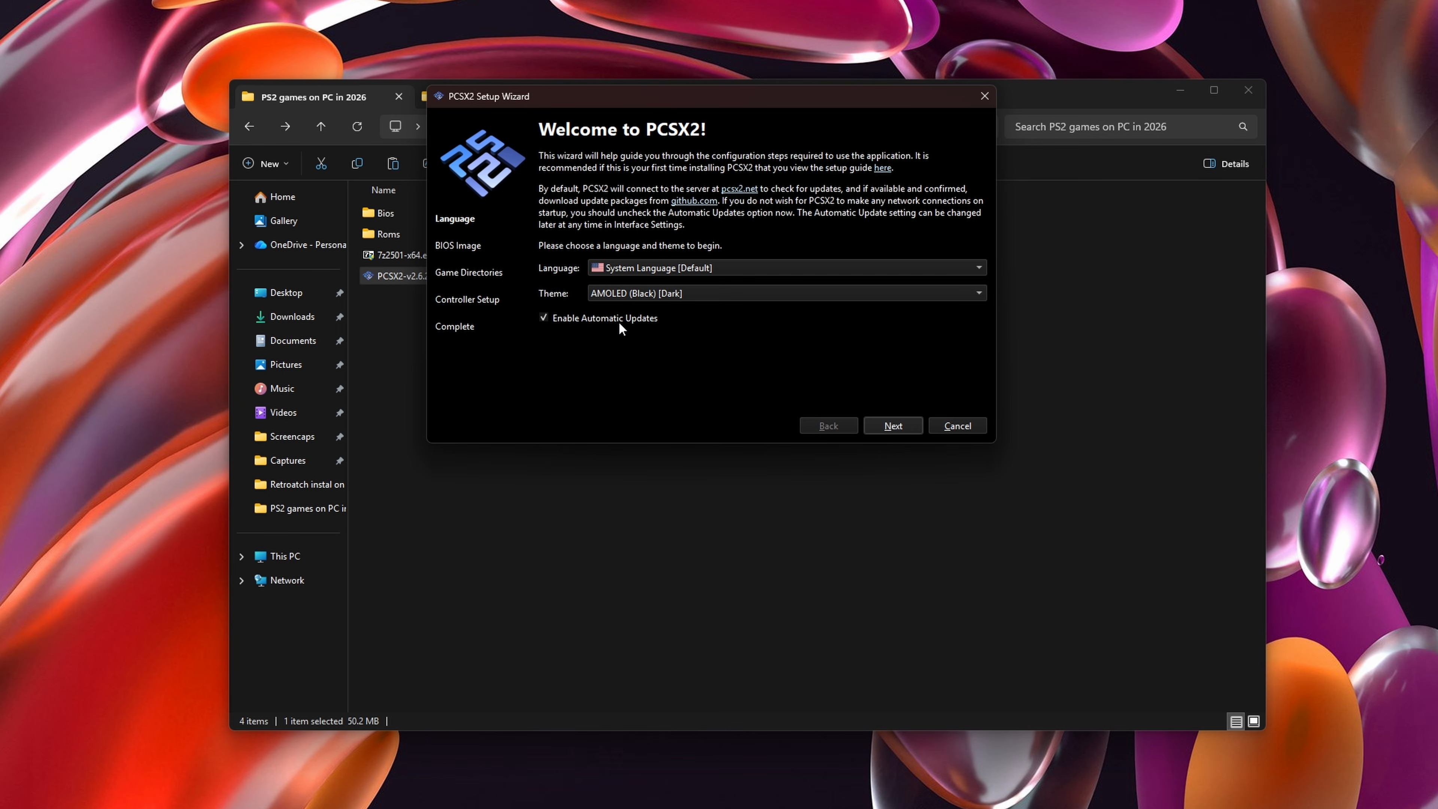
click(894, 426)
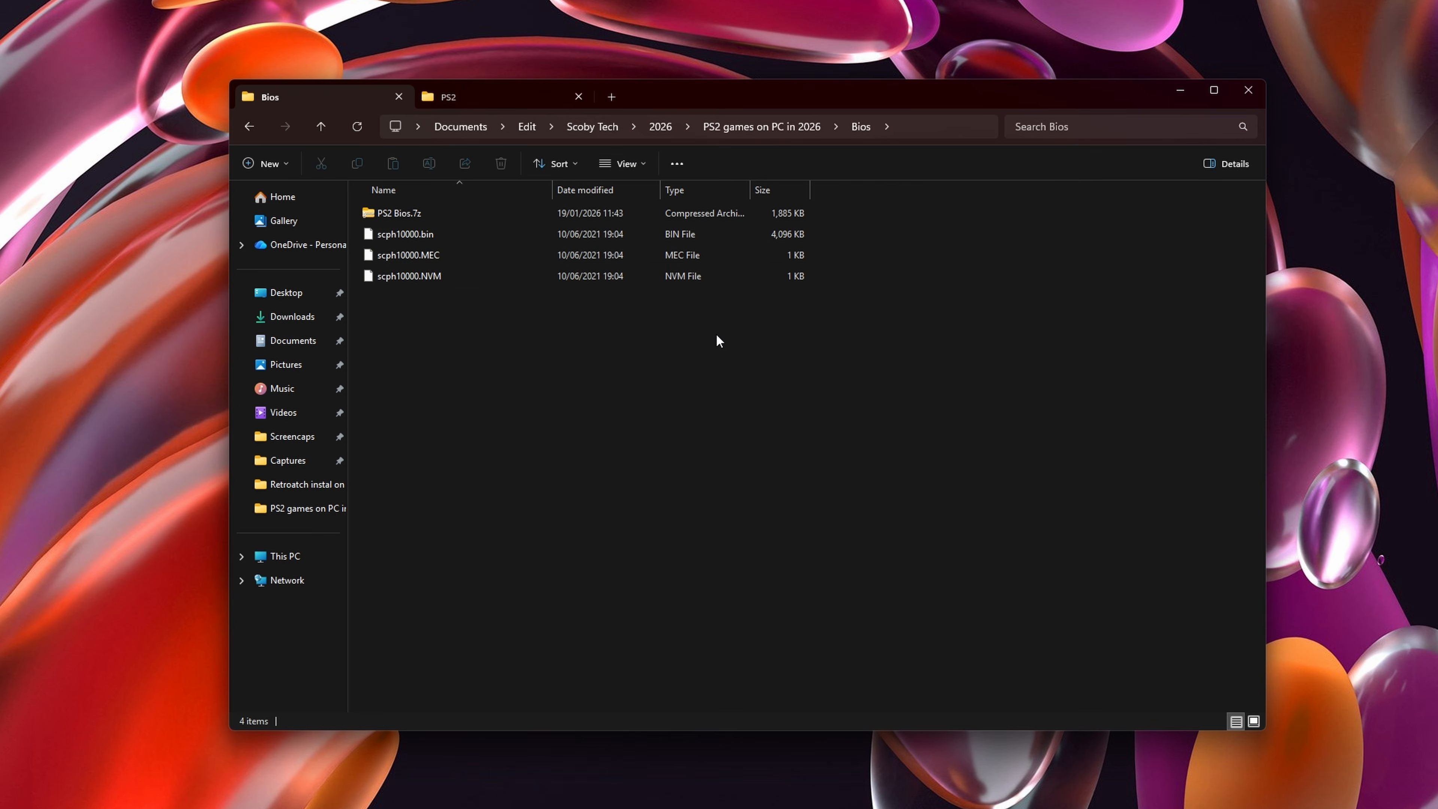
Copy scph10000.bin, scph10000.MEC and scph10000.NVM from the extracted Bios folder into PCSX2's own bios folder
drag(716, 332, 472, 230)
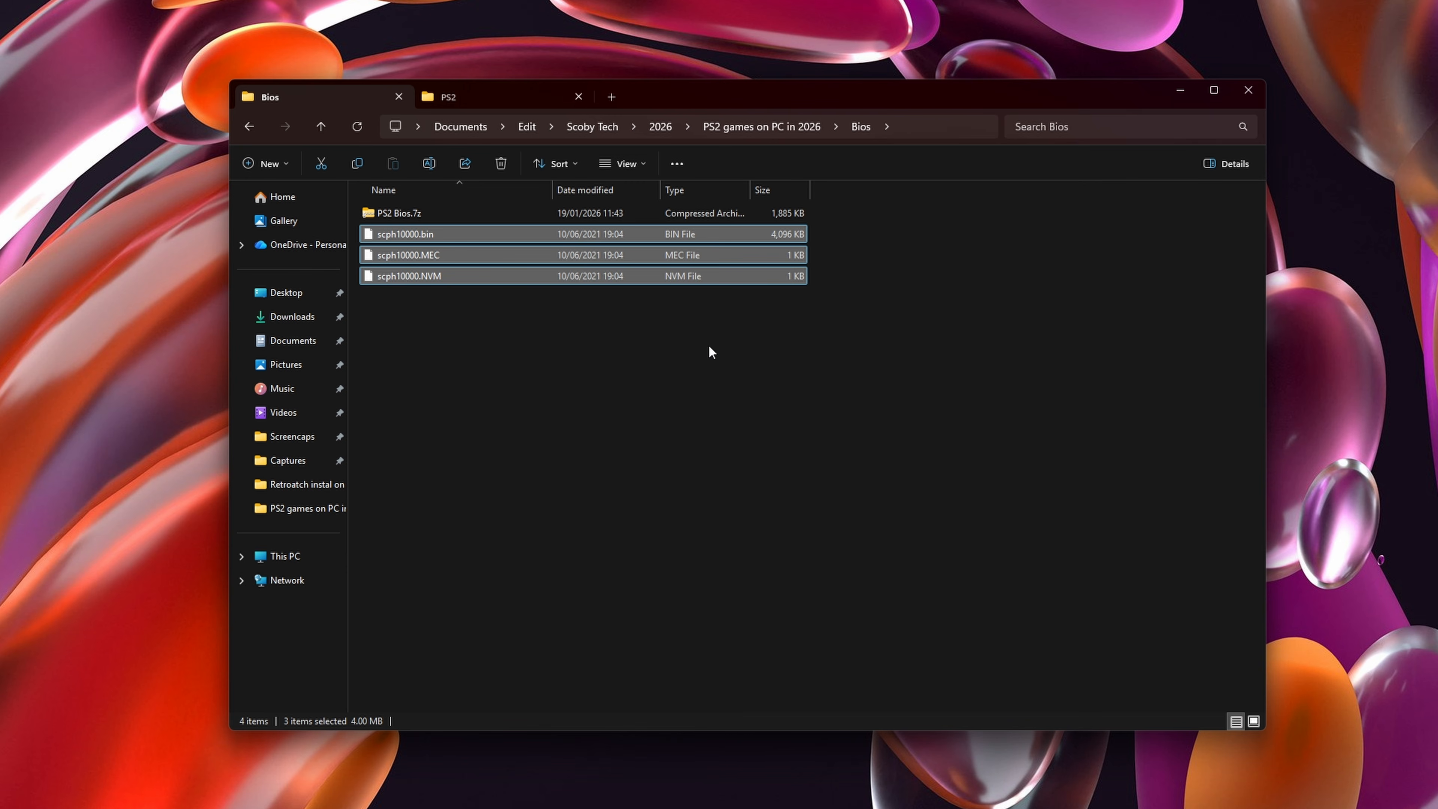
click(1133, 807)
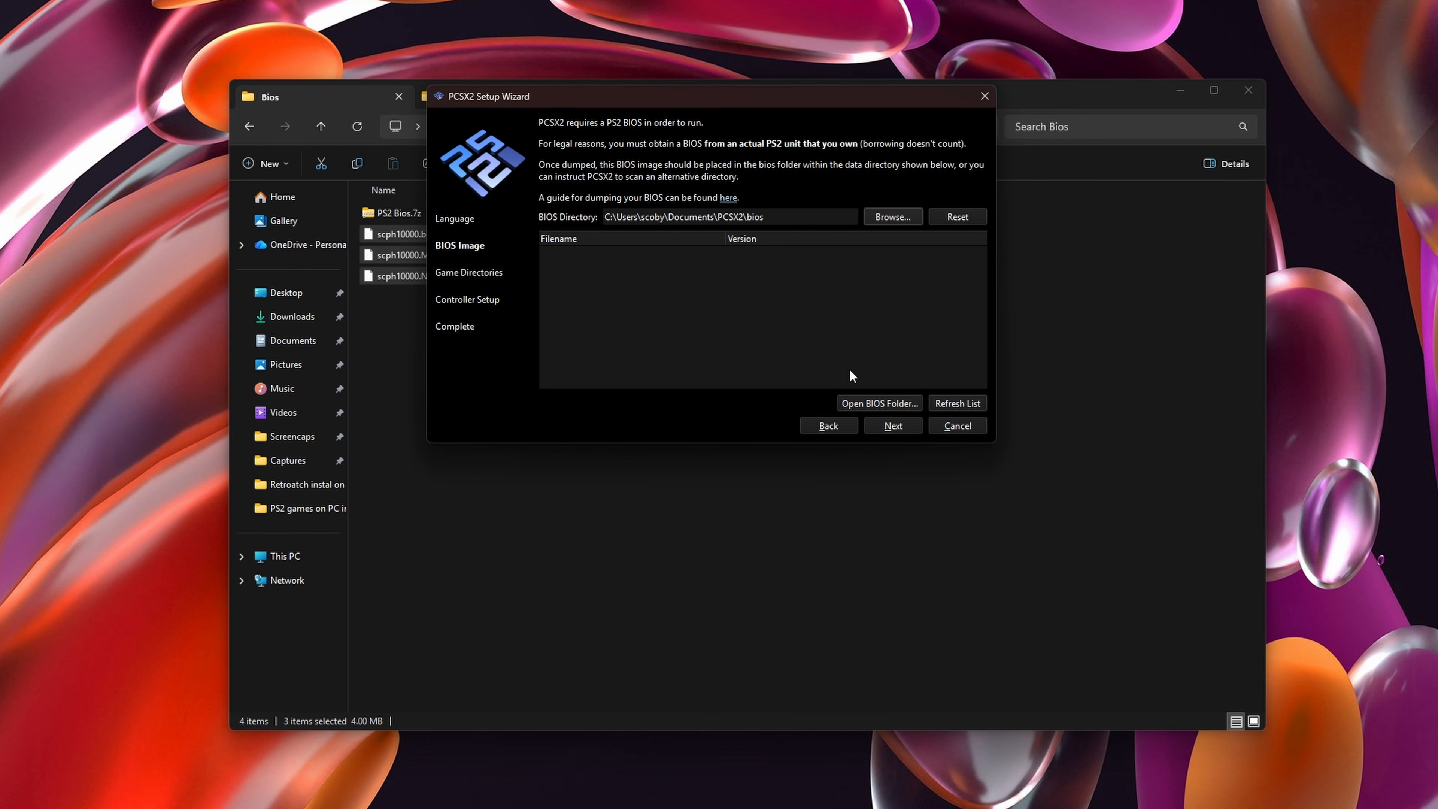
click(891, 405)
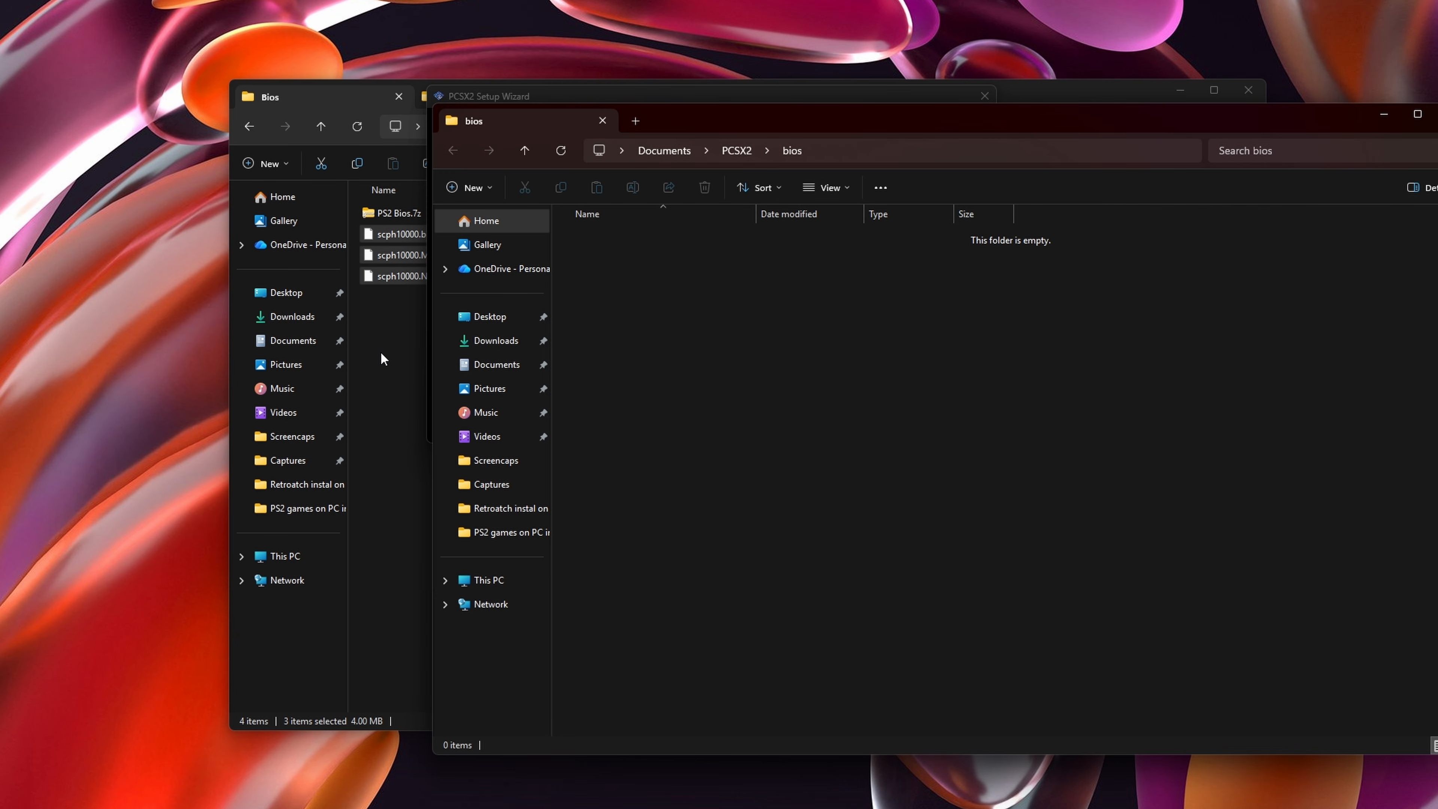
click(414, 235)
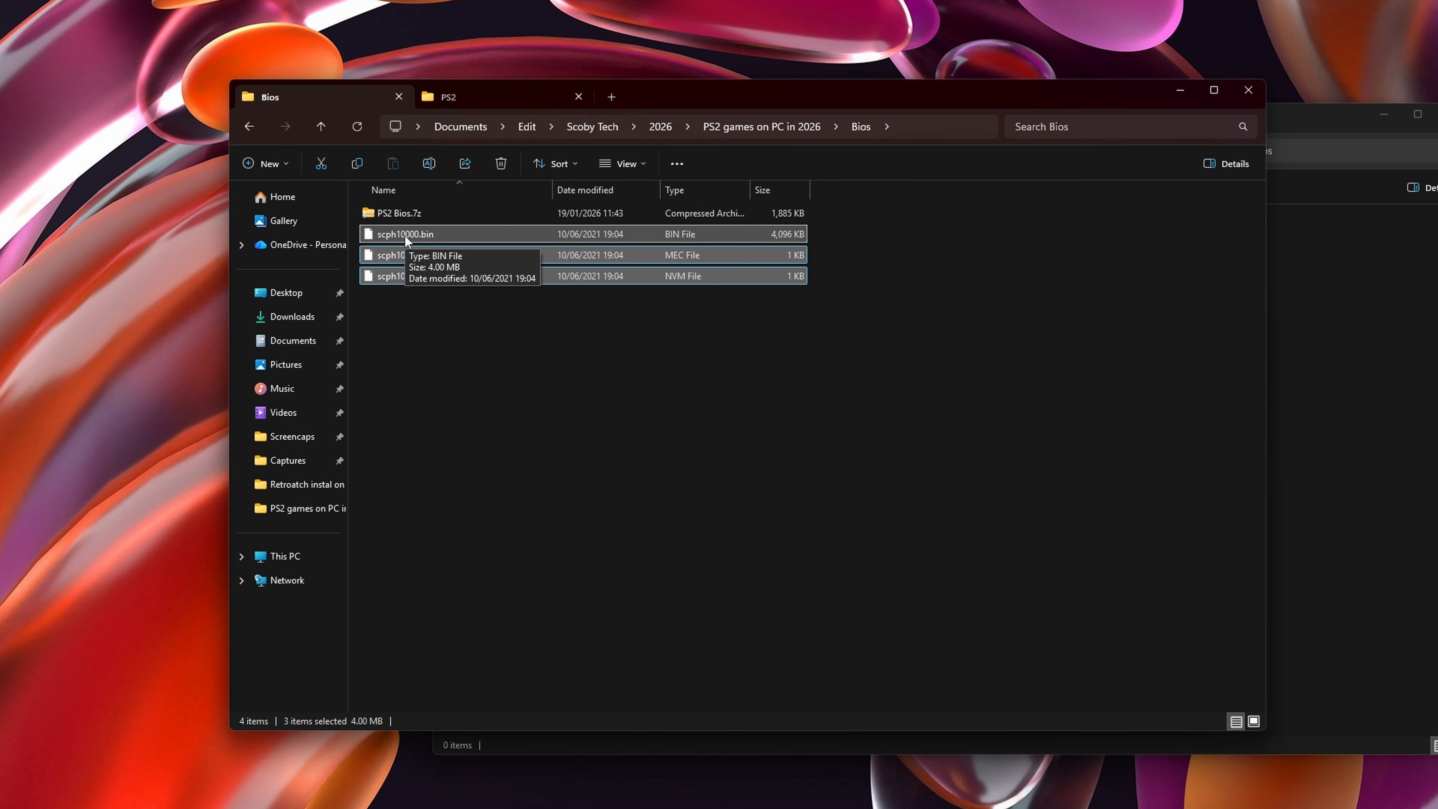
right_click(406, 238)
click(478, 259)
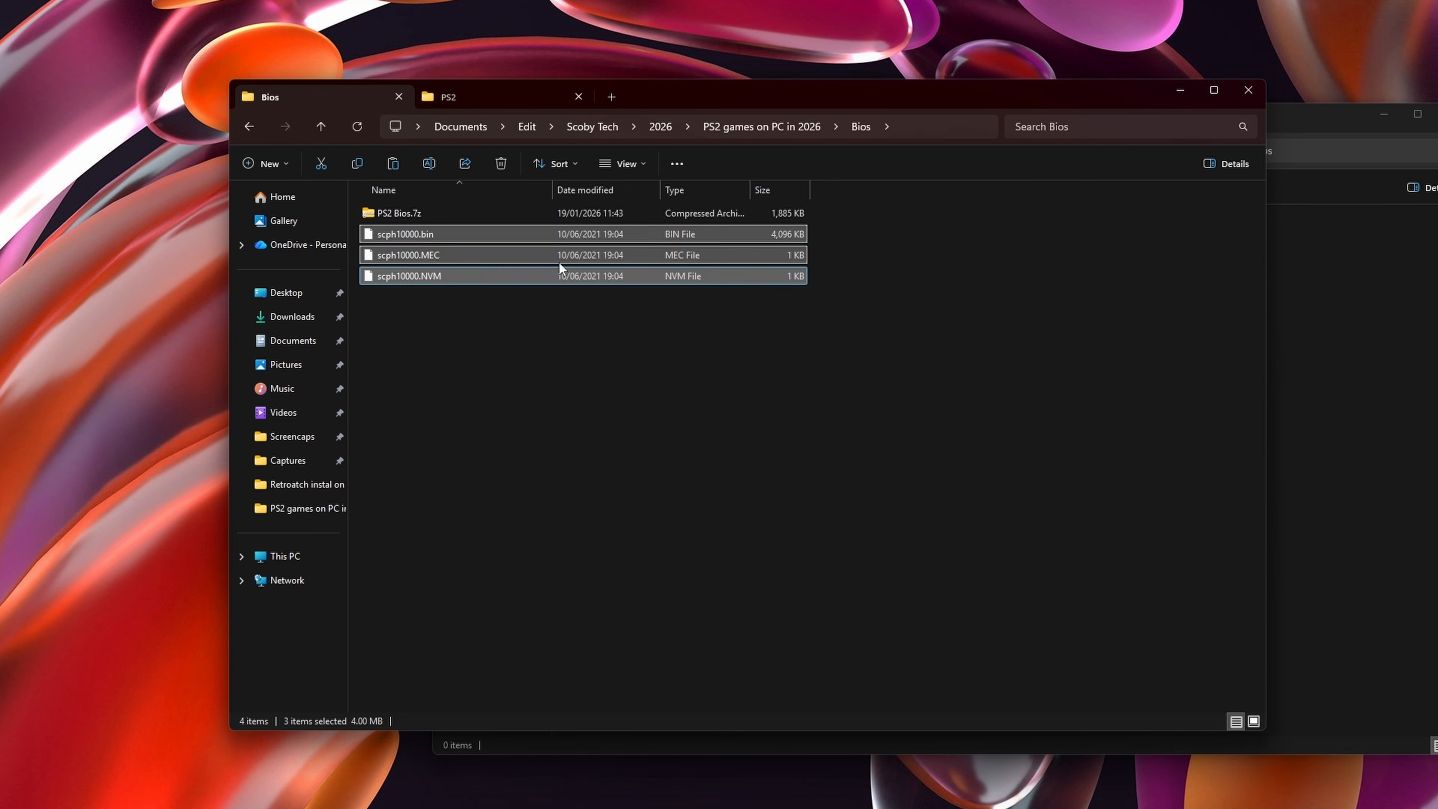
click(1334, 299)
right_click(774, 345)
click(798, 366)
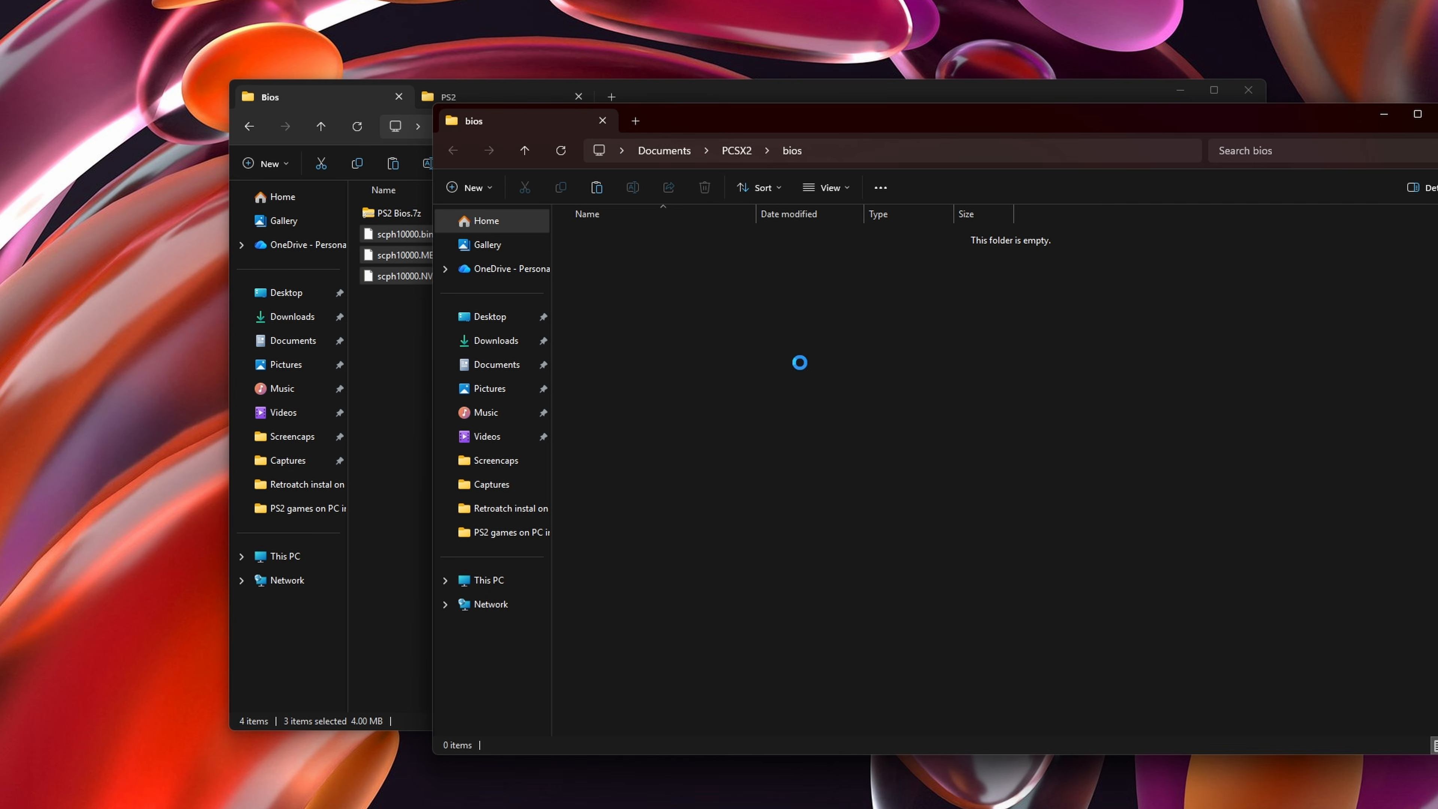
Return to the PCSX2 Setup Wizard, refresh the BIOS list, choose scph10000.bin and continue to Game Directories
key(alt+Tab)
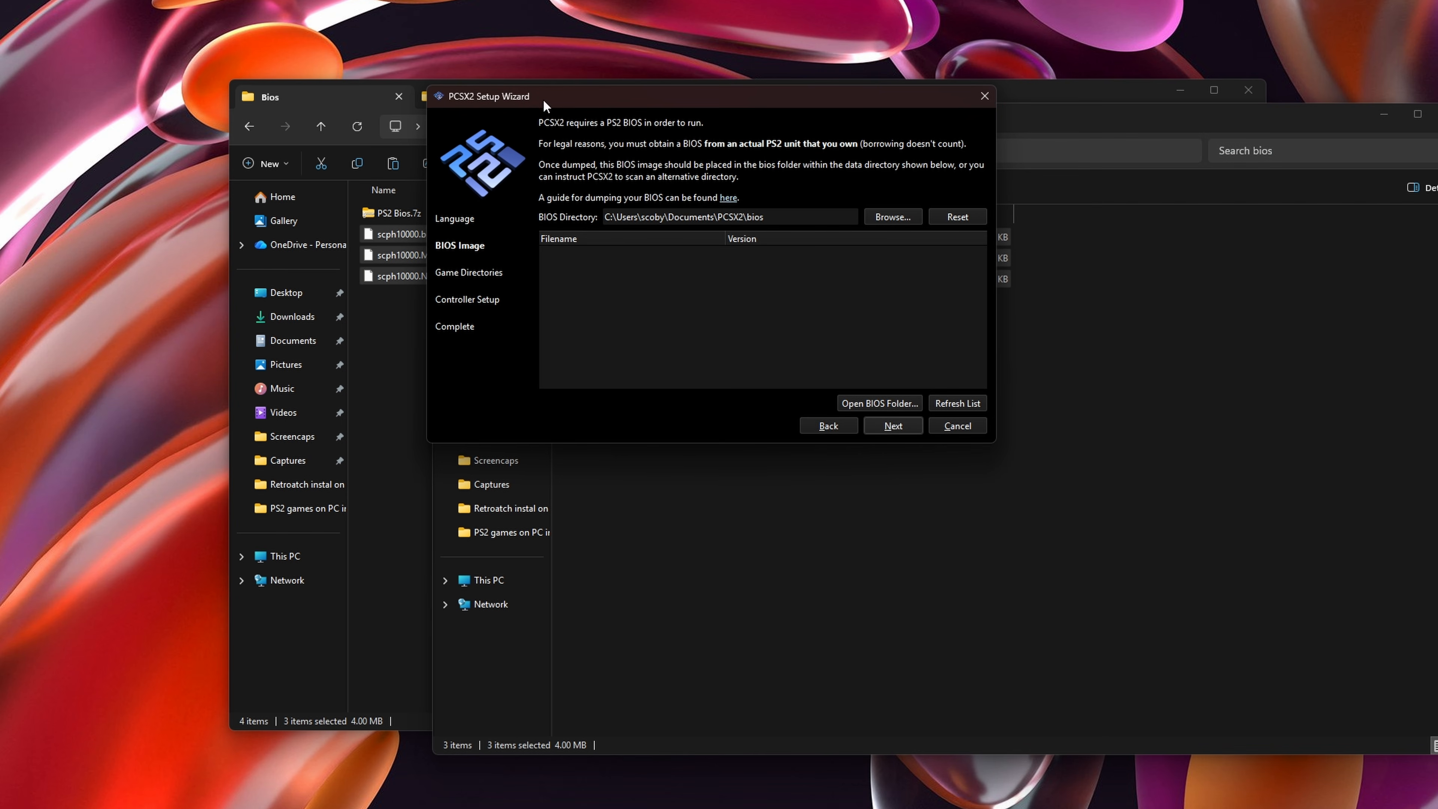
click(959, 402)
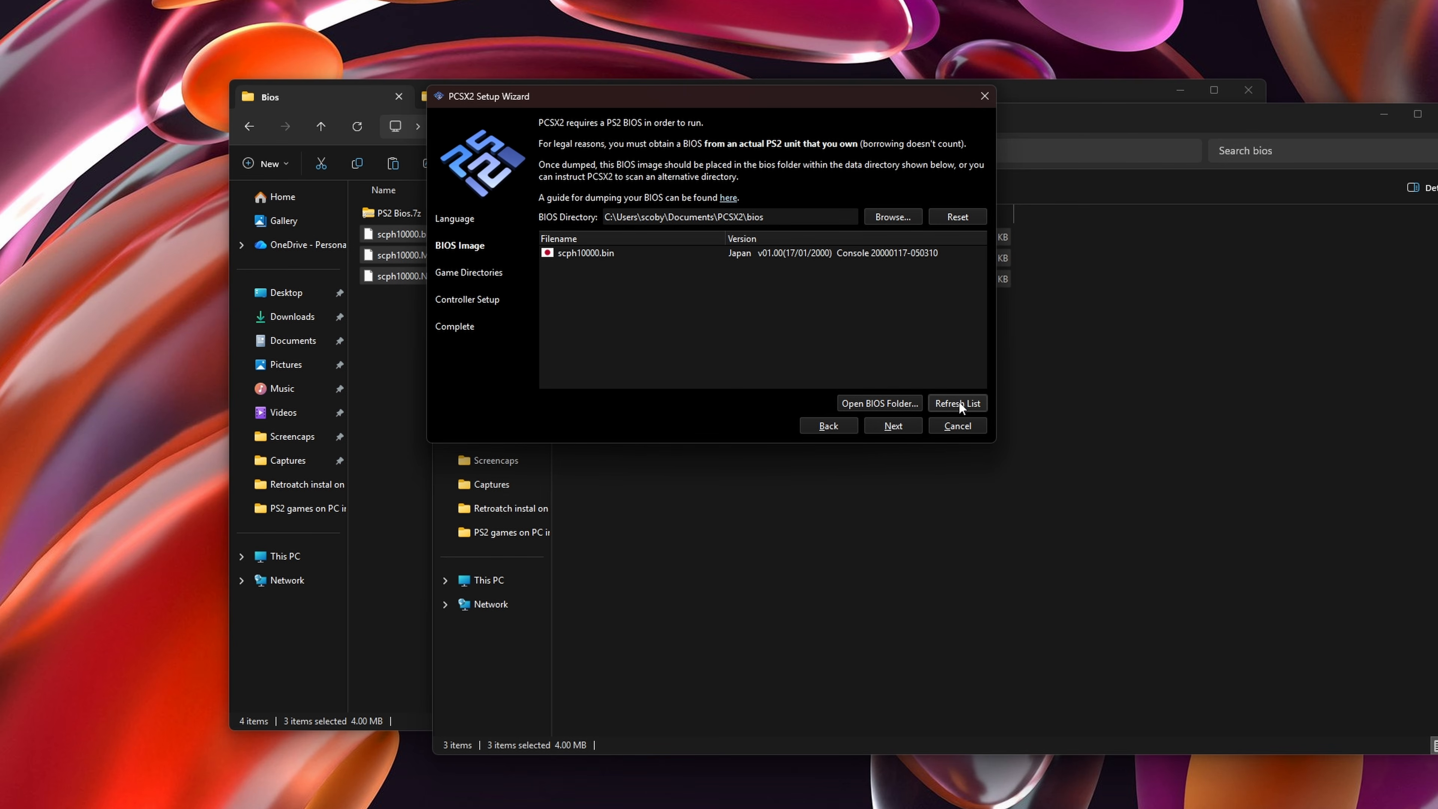
click(730, 256)
click(900, 429)
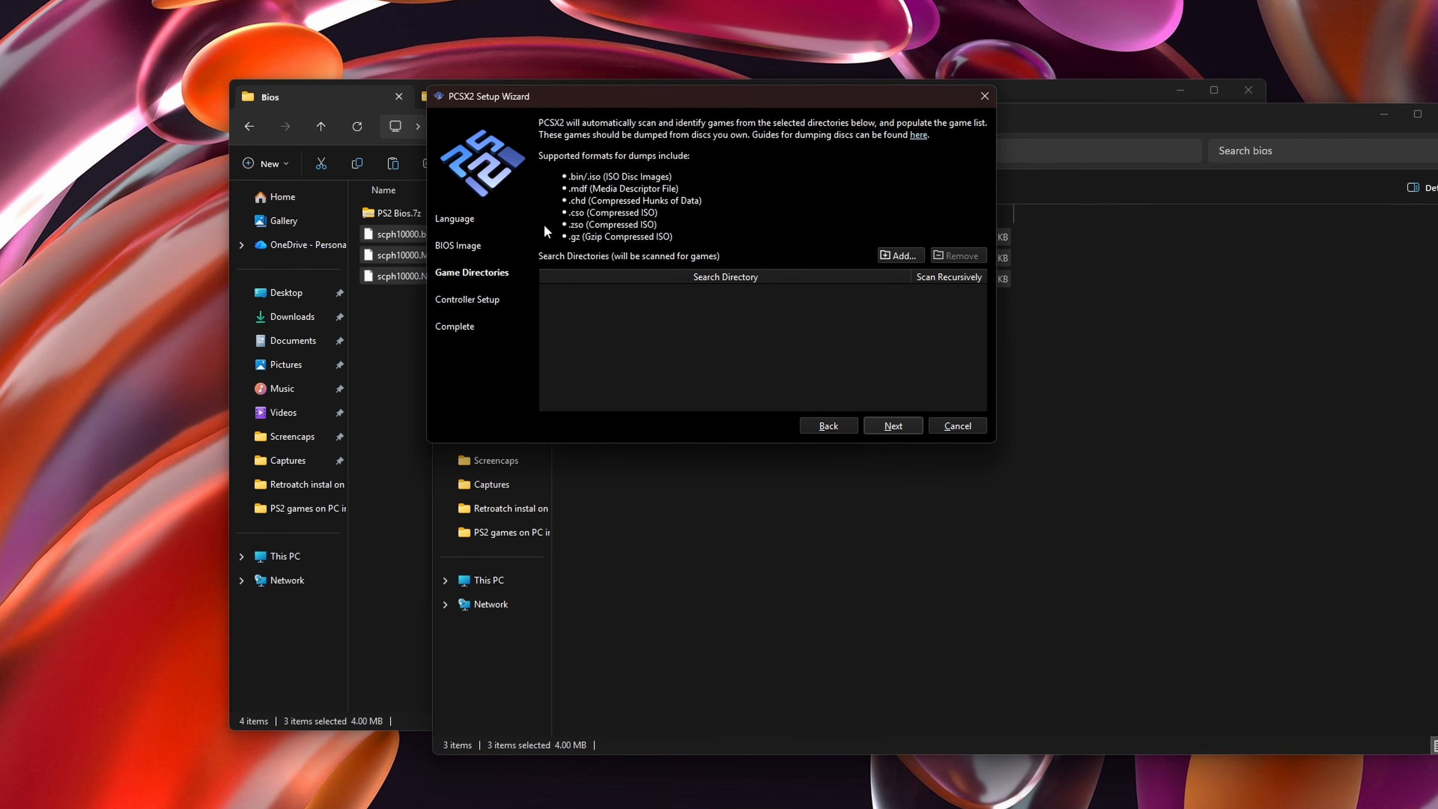
Add the Roms folder as a game search directory with recursive scanning and continue to Controller Setup
click(899, 255)
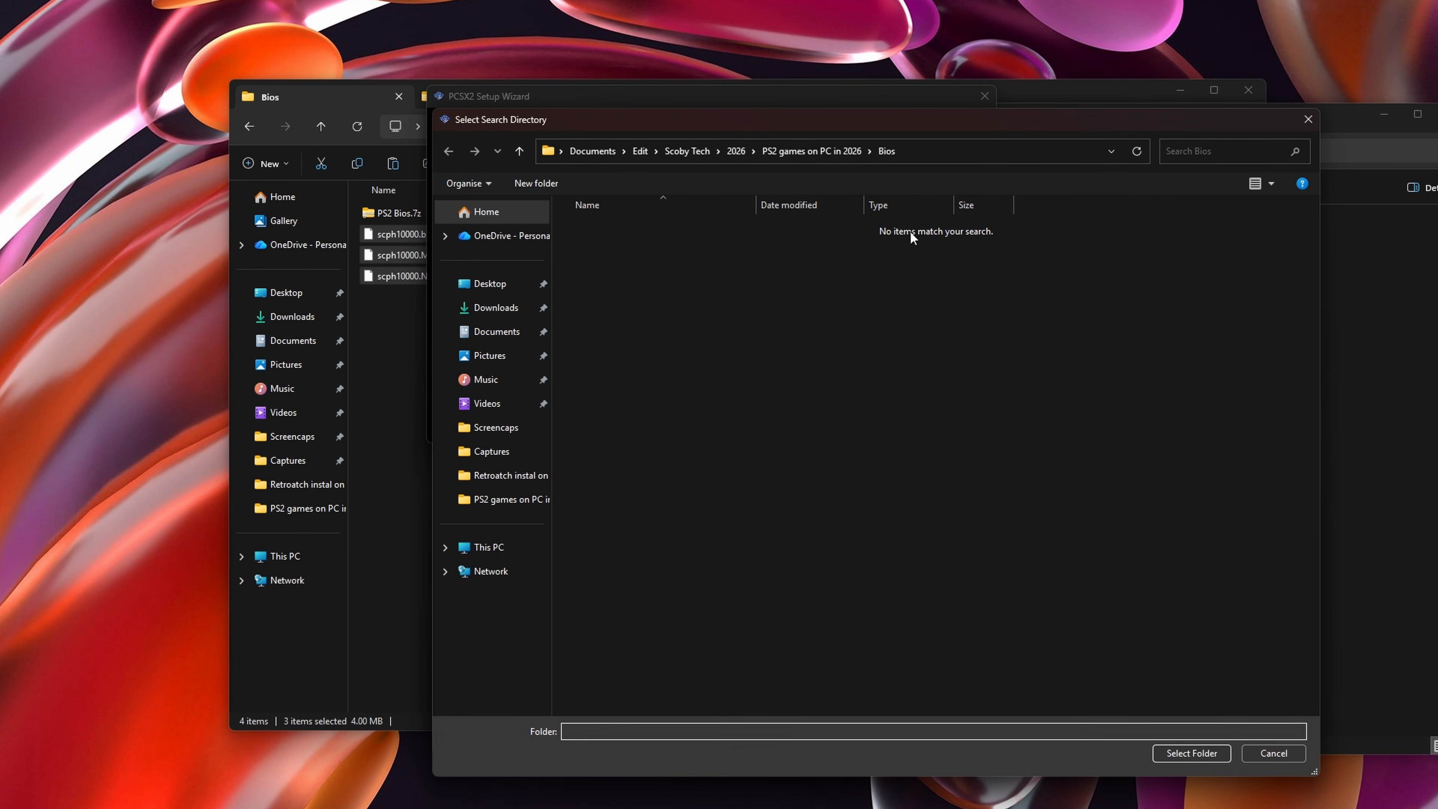
click(411, 334)
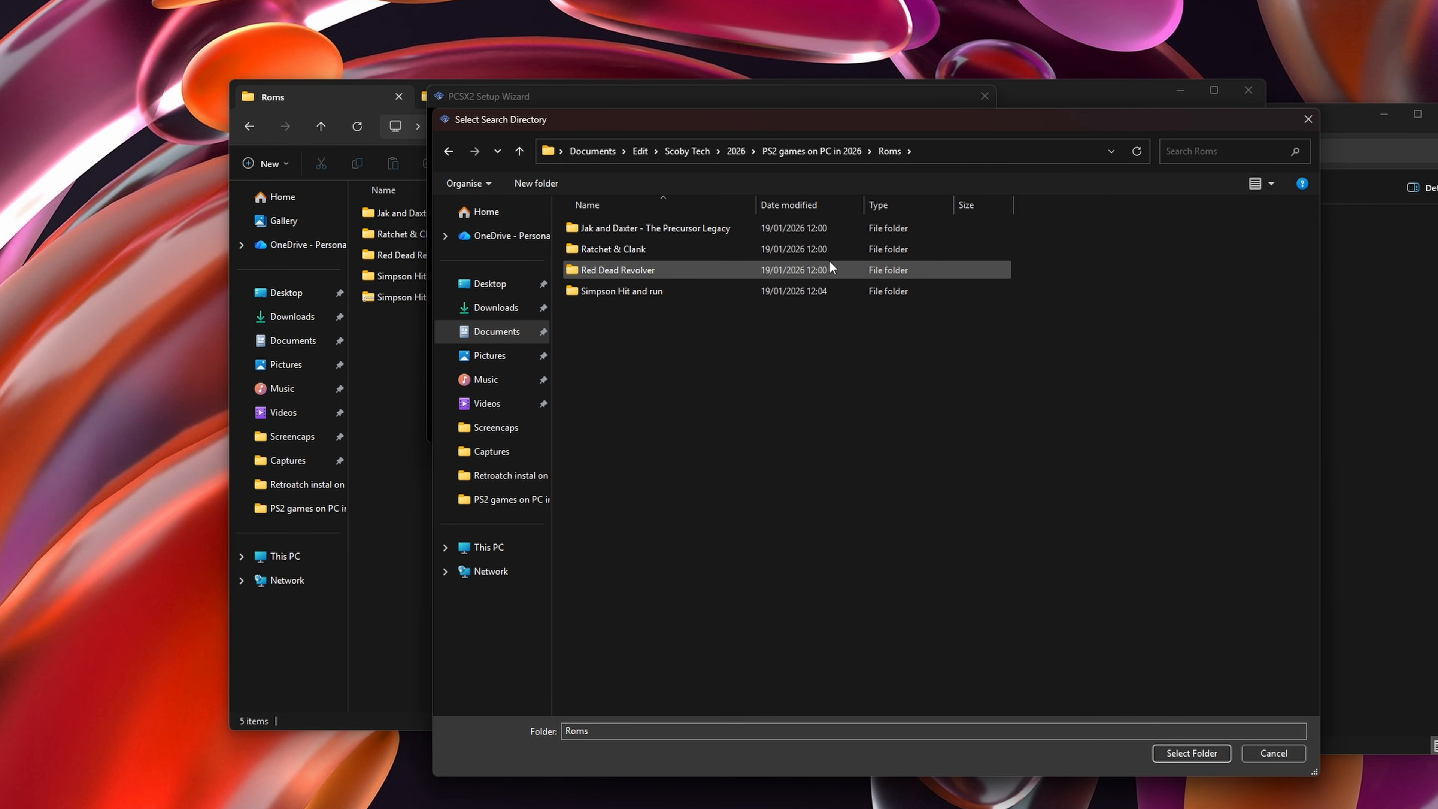
click(1191, 753)
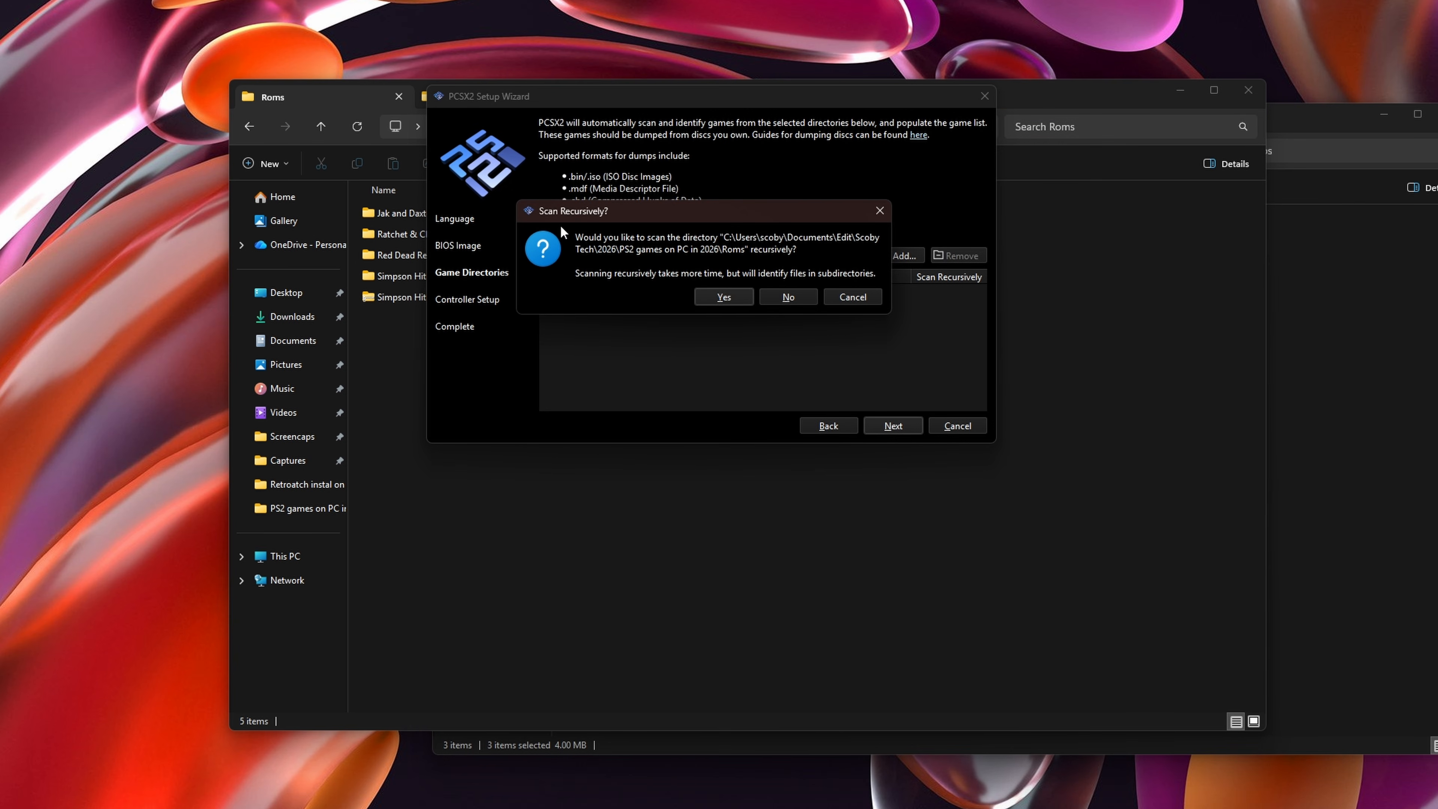
click(727, 299)
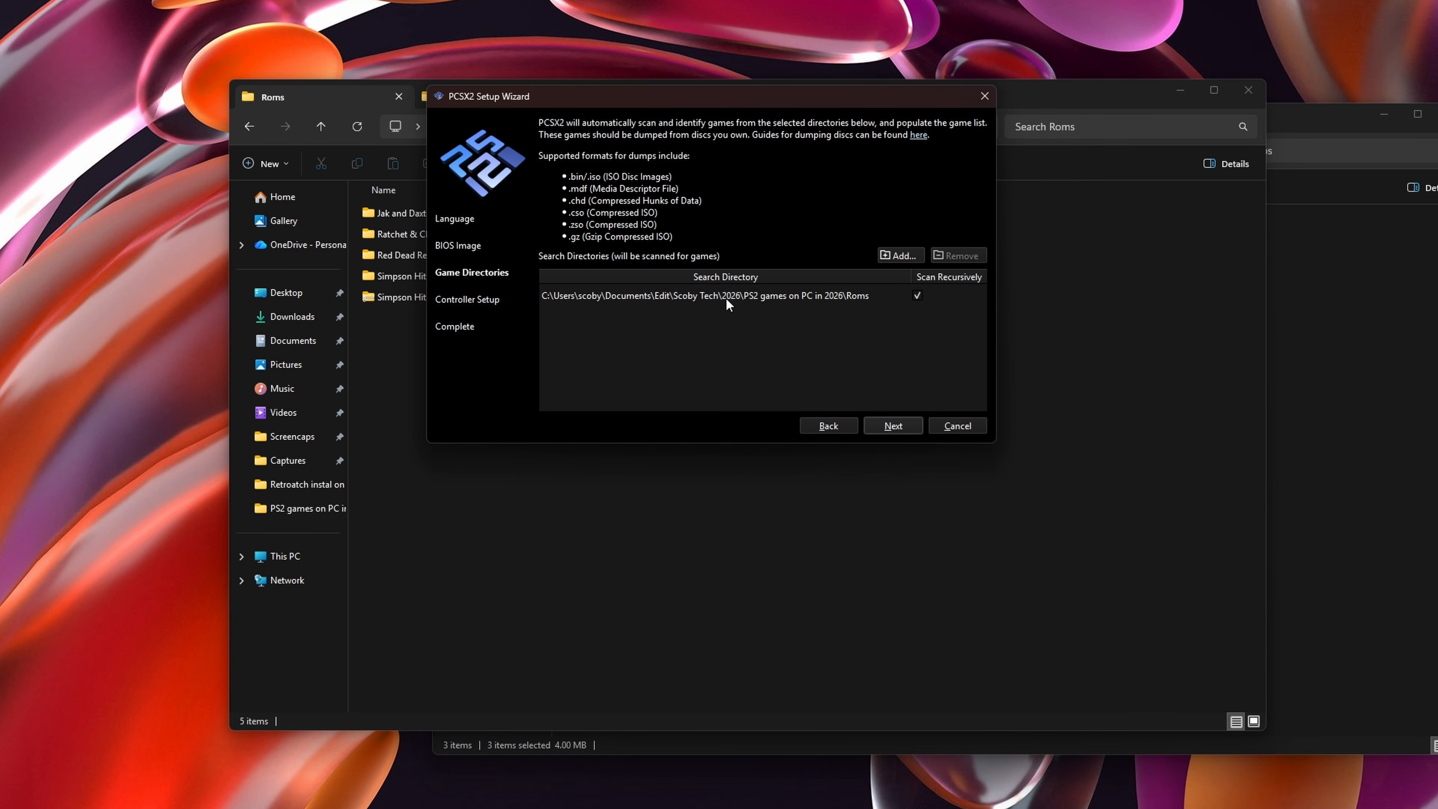
click(893, 425)
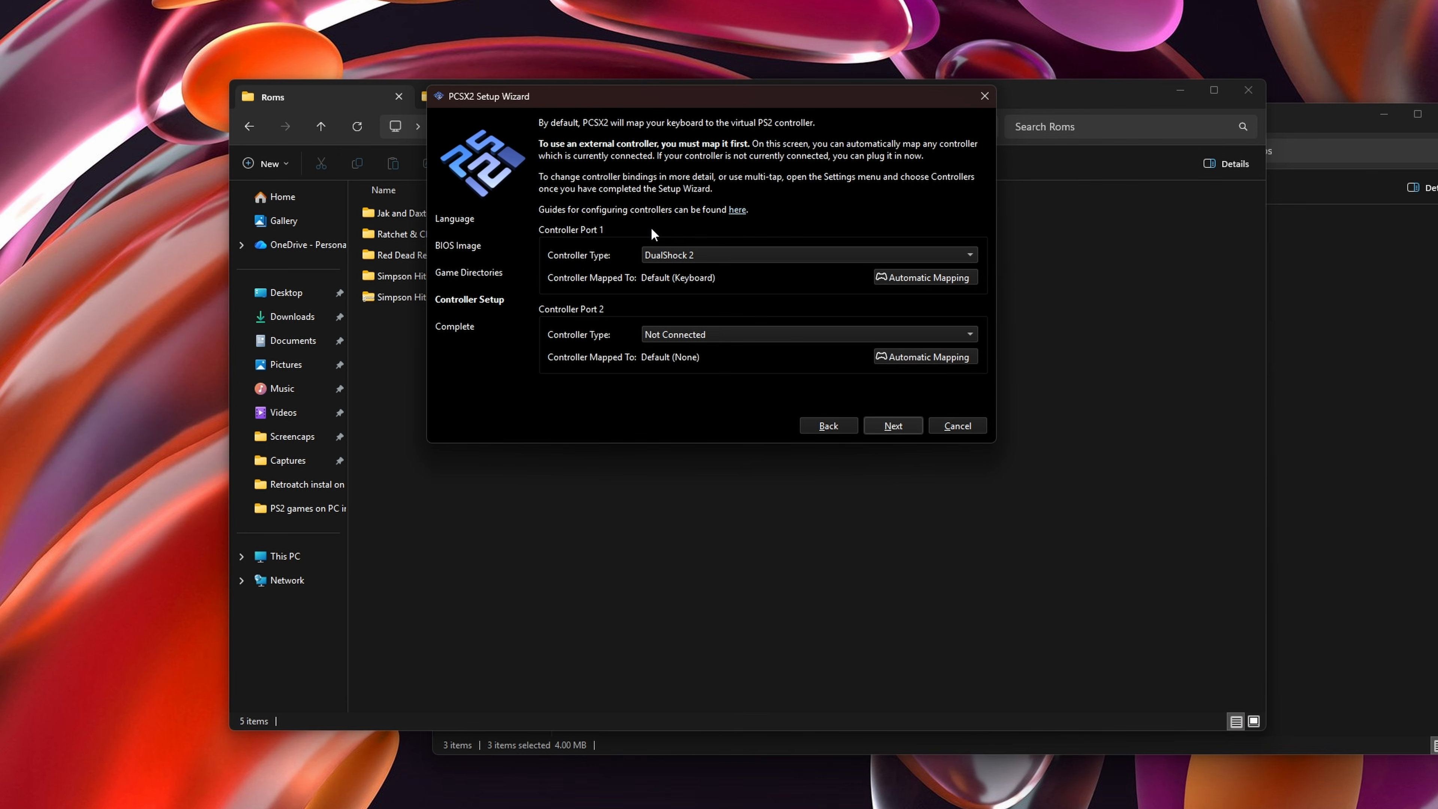
Keep Controller Port 1 as DualShock 2 and automatically map it to SDL-0 (XInput Controller)
click(701, 254)
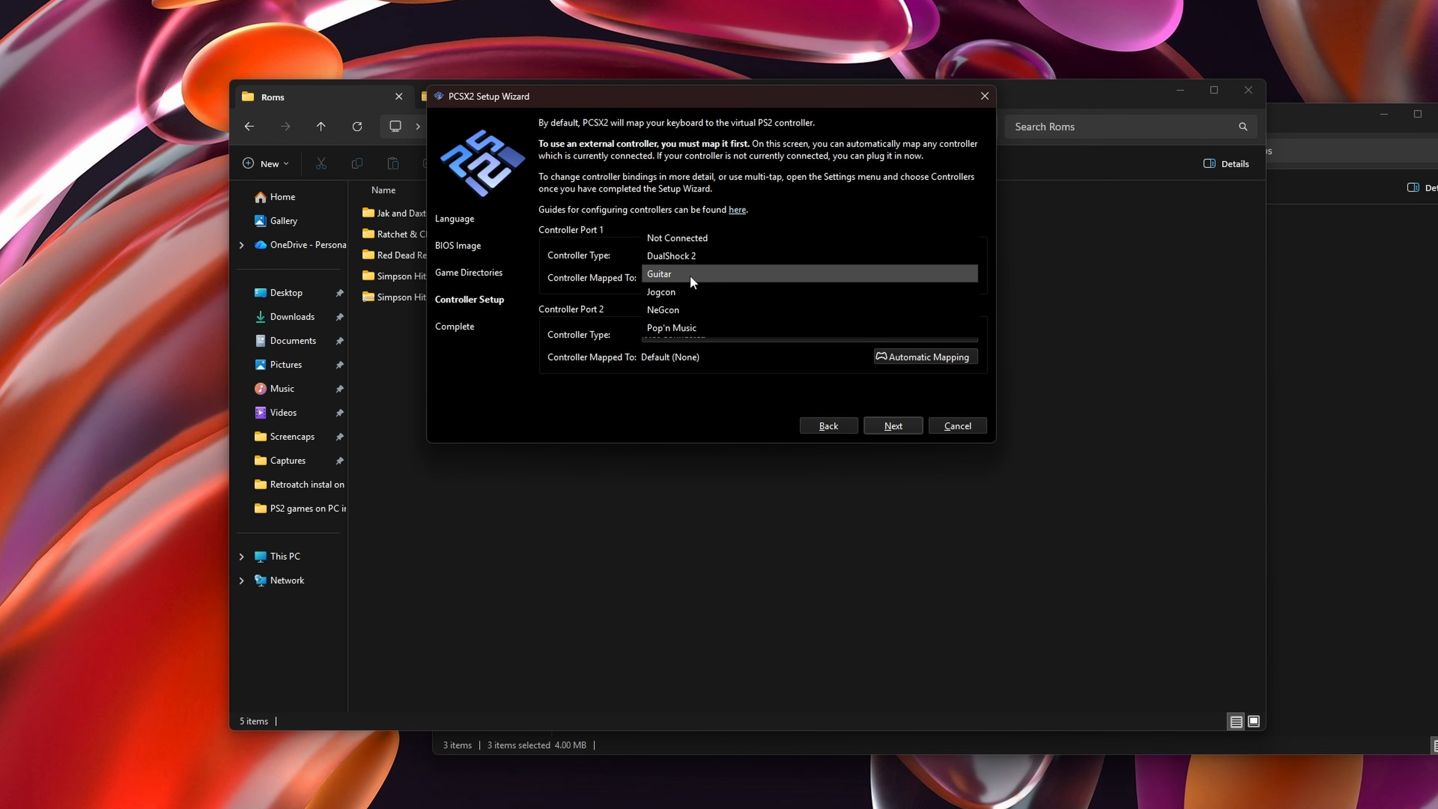
click(687, 256)
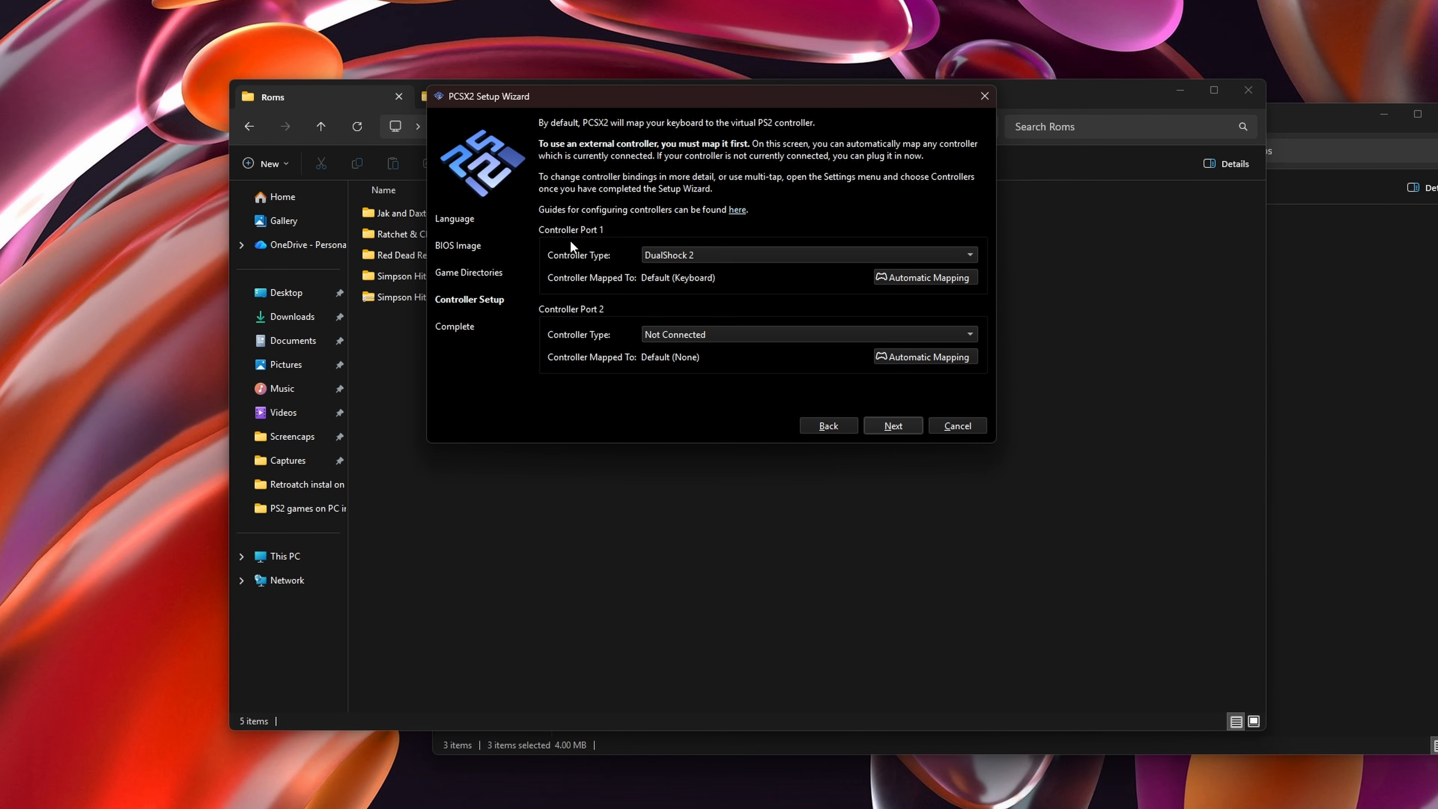
click(692, 253)
click(681, 254)
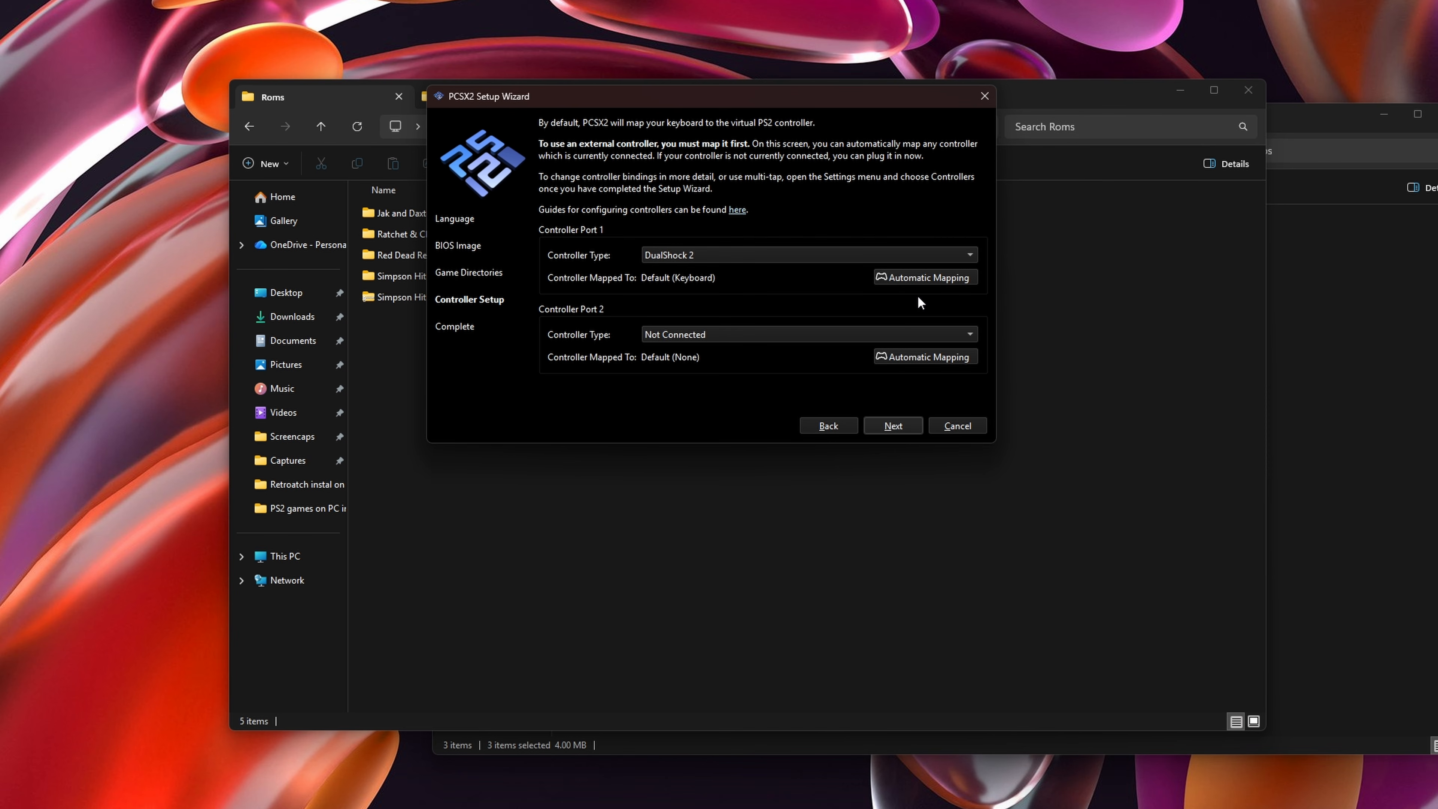
click(930, 276)
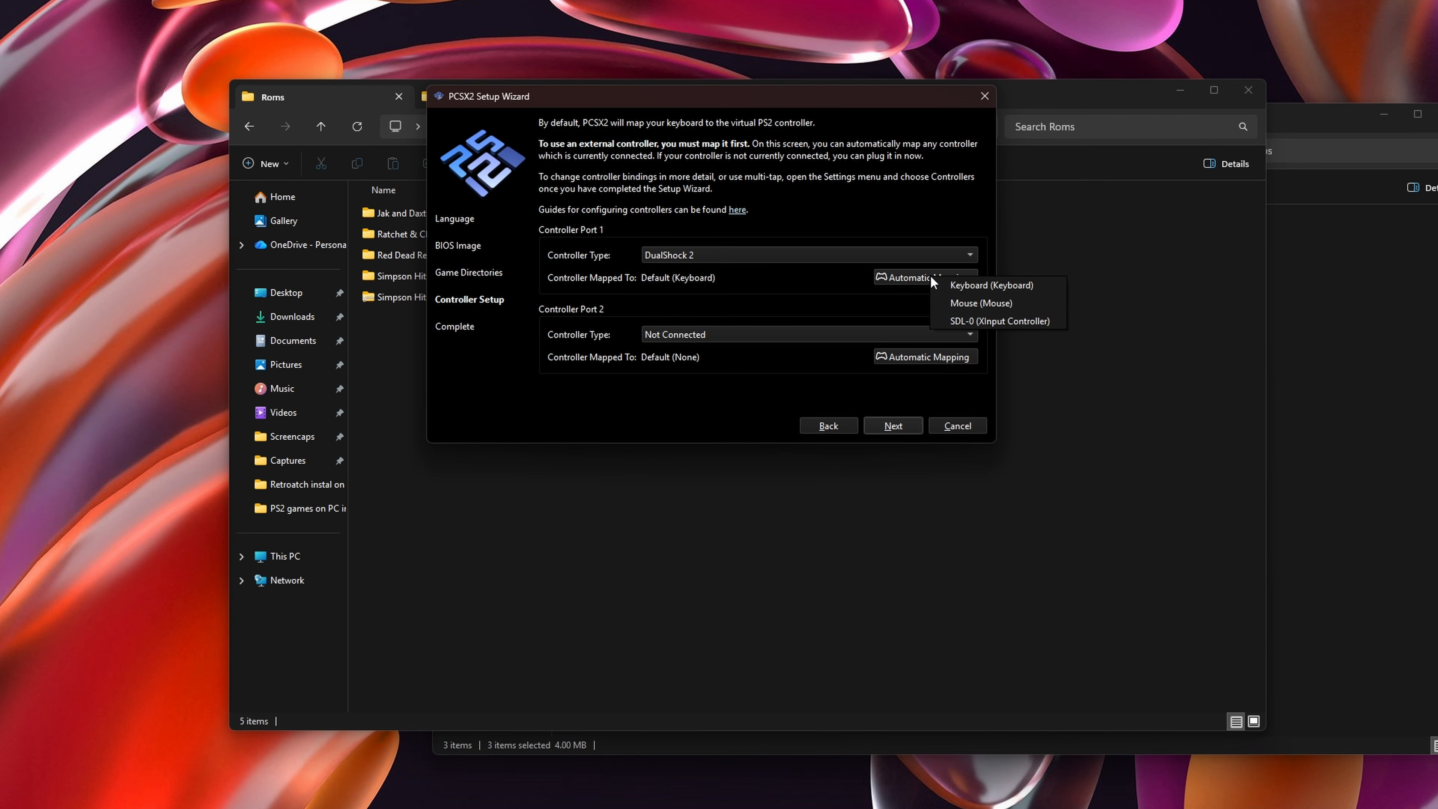
click(1013, 320)
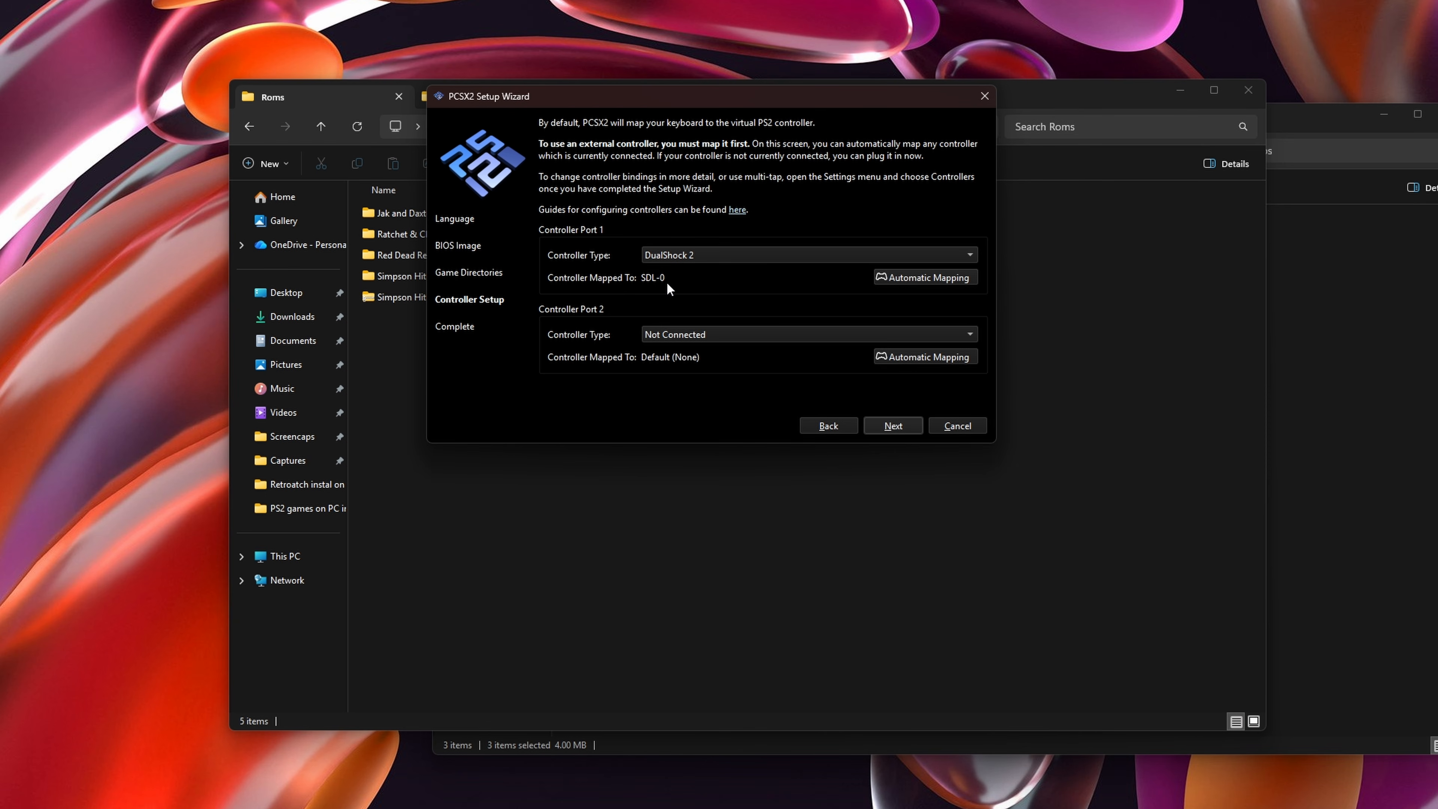
Set Controller Port 2 to DualShock 2 and automatically map it to Keyboard
click(677, 334)
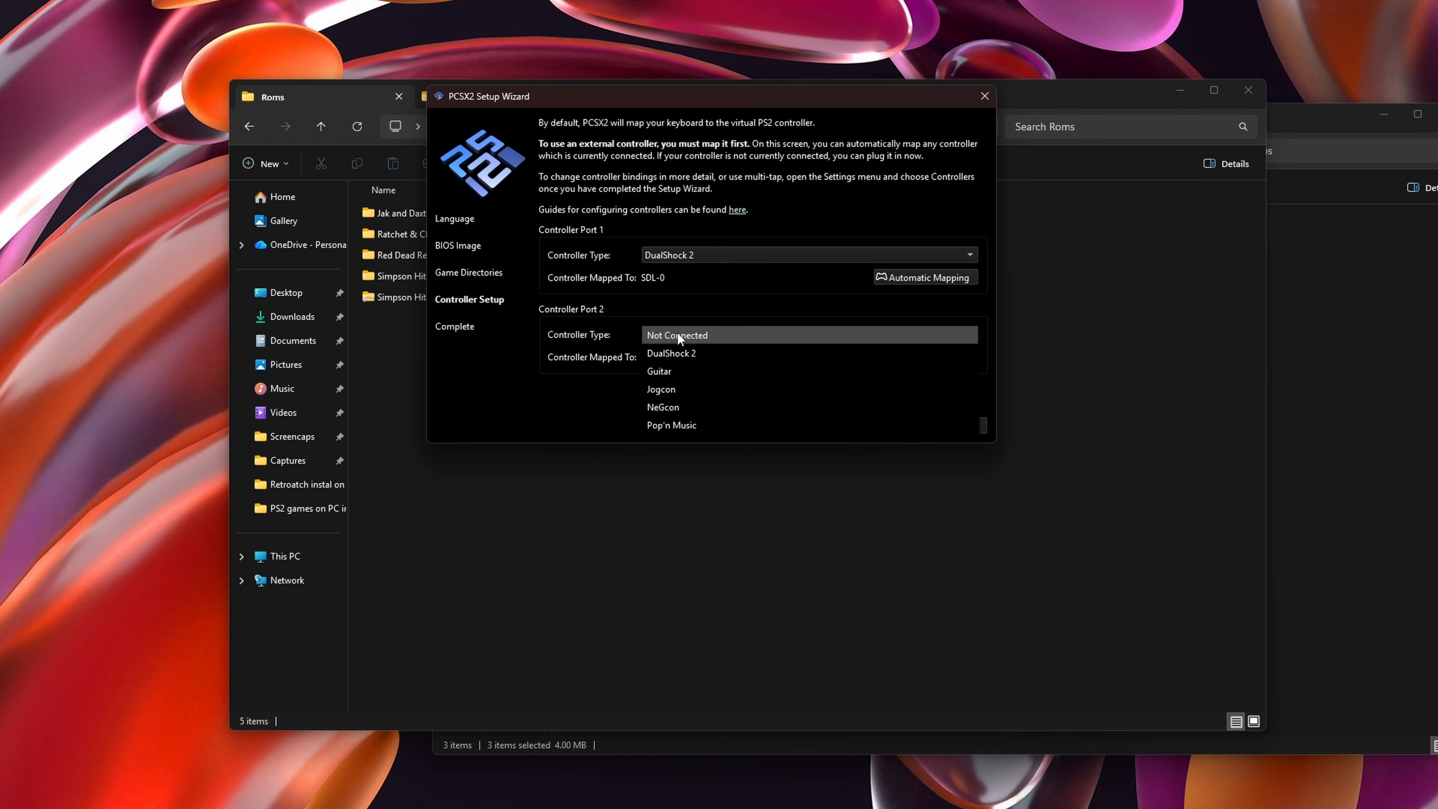
click(643, 348)
click(727, 332)
click(669, 338)
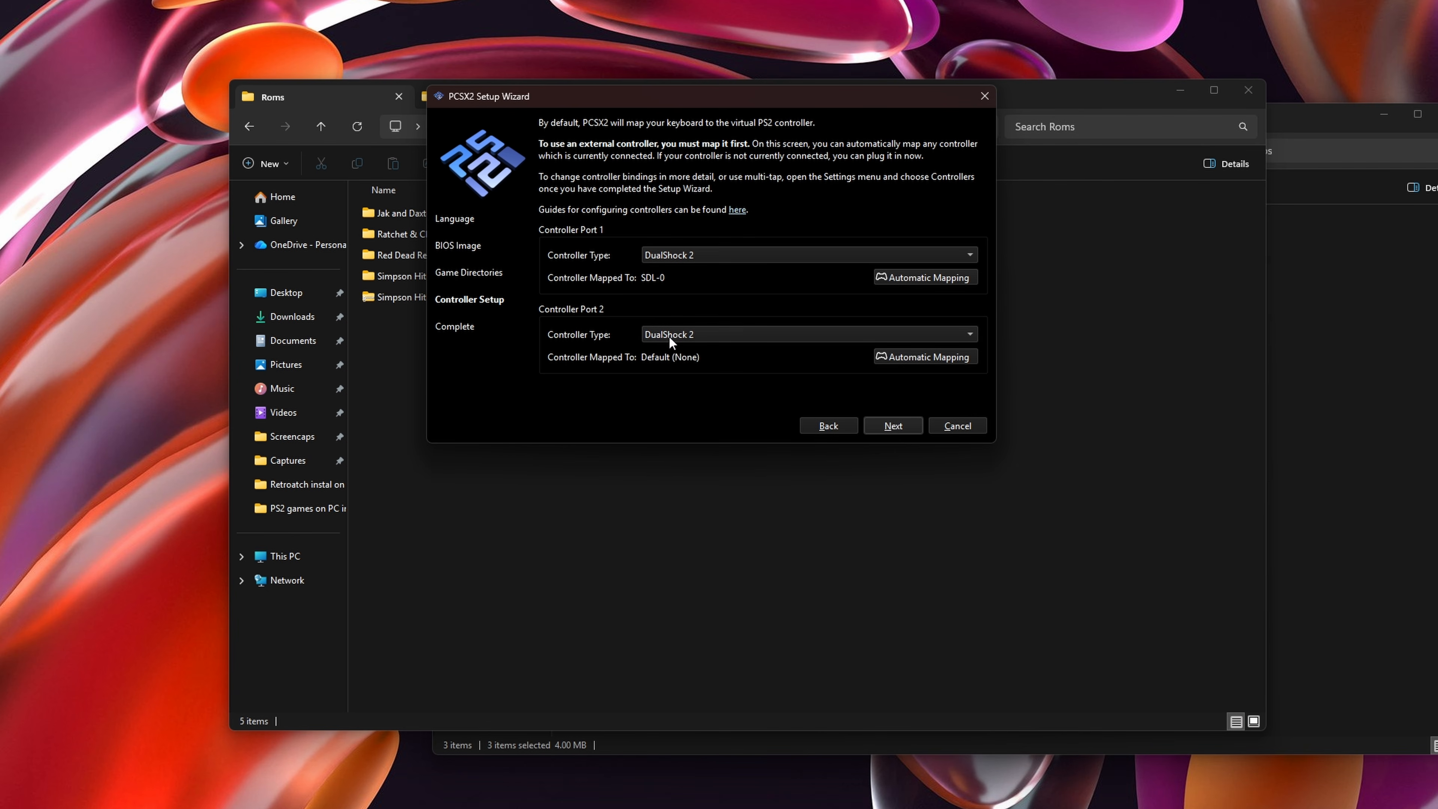
click(953, 362)
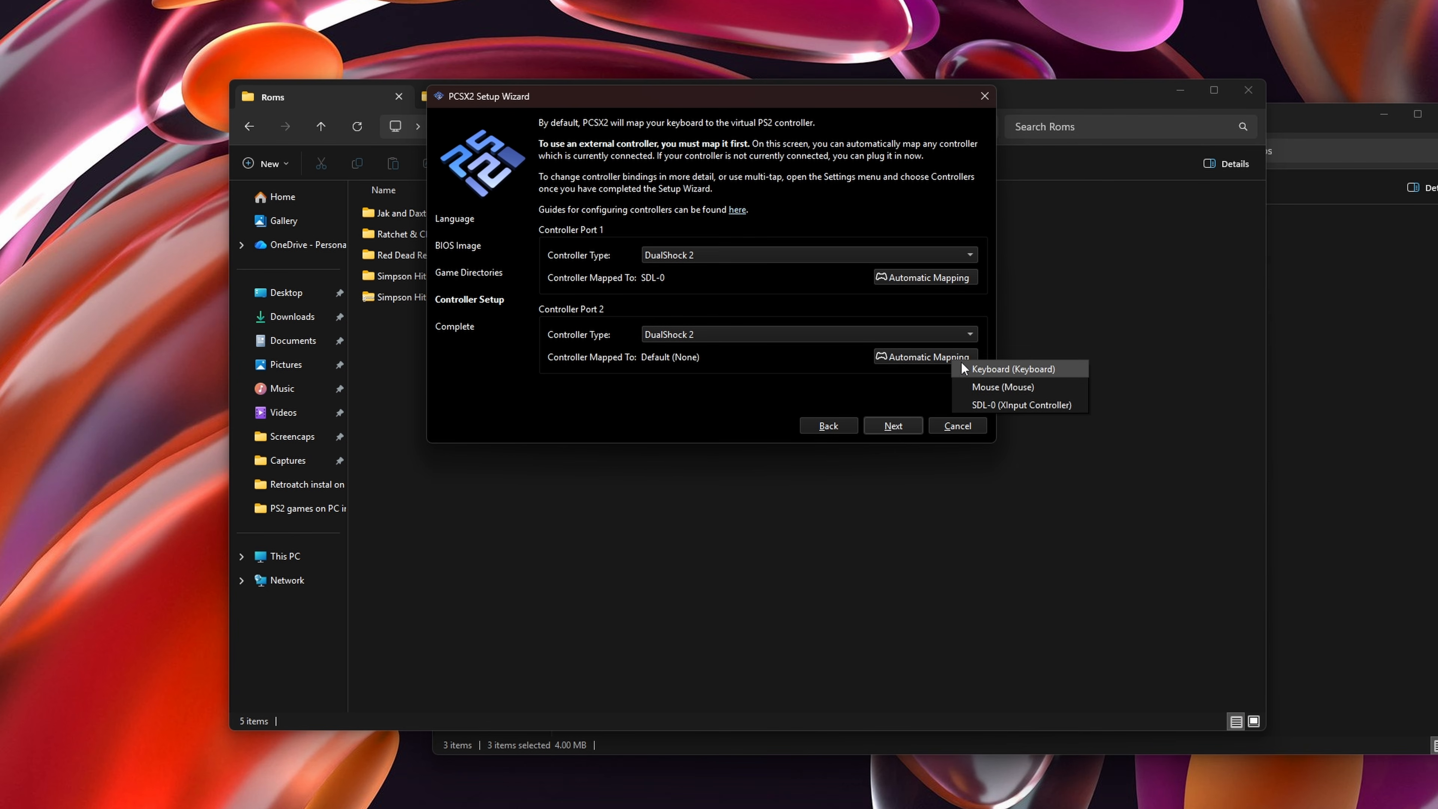
click(1026, 370)
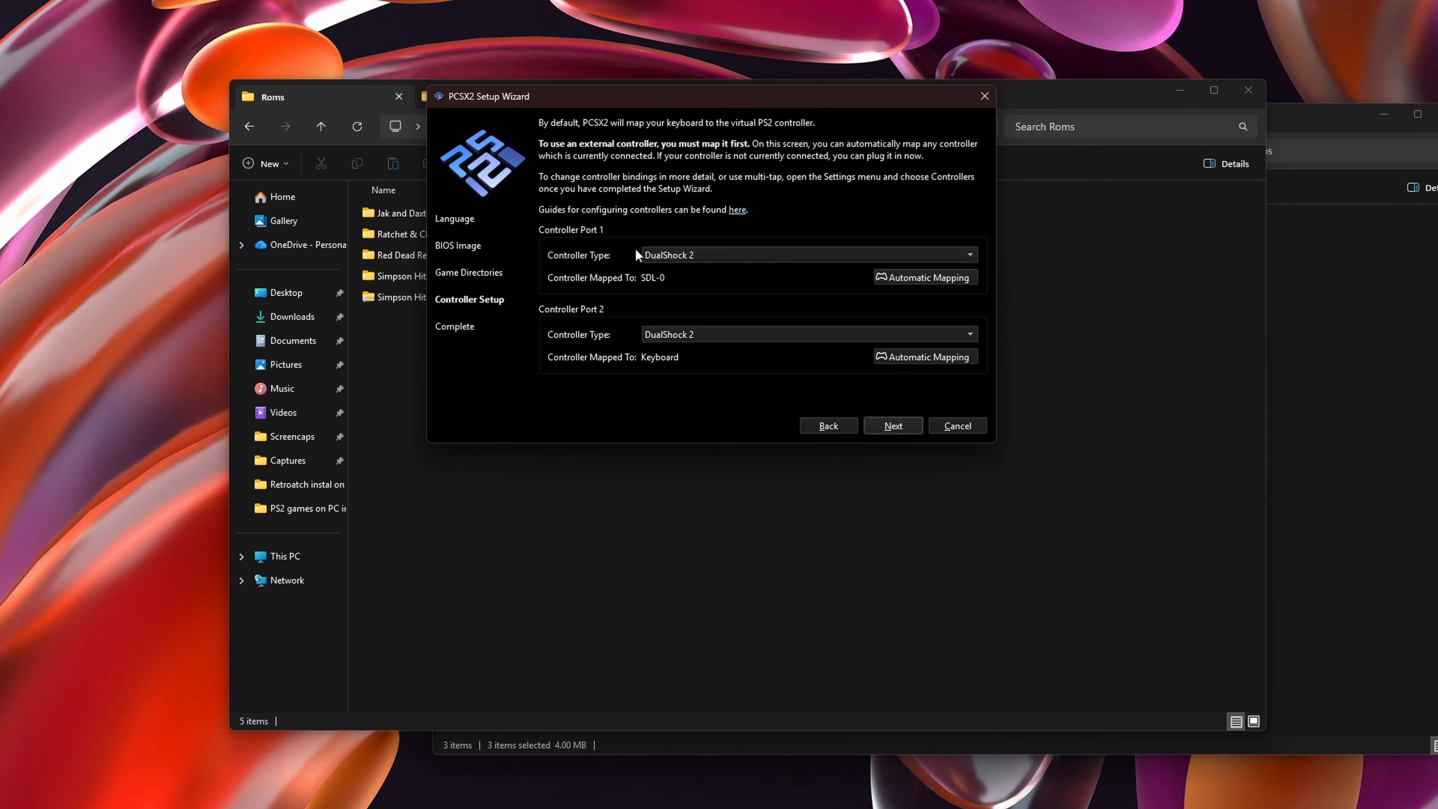
Finish the setup wizard and minimize both File Explorer windows behind the PCSX2 game list
click(896, 425)
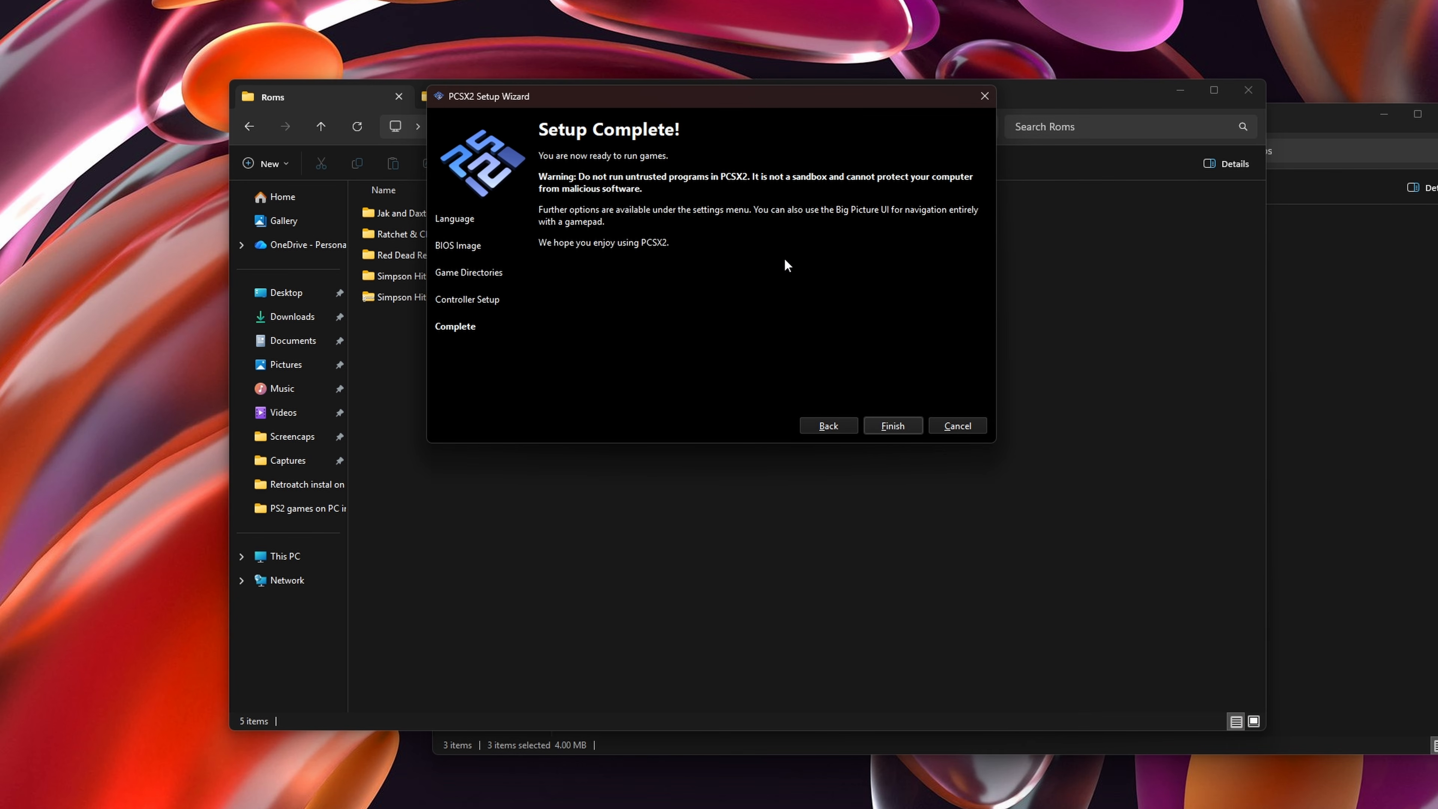
click(894, 423)
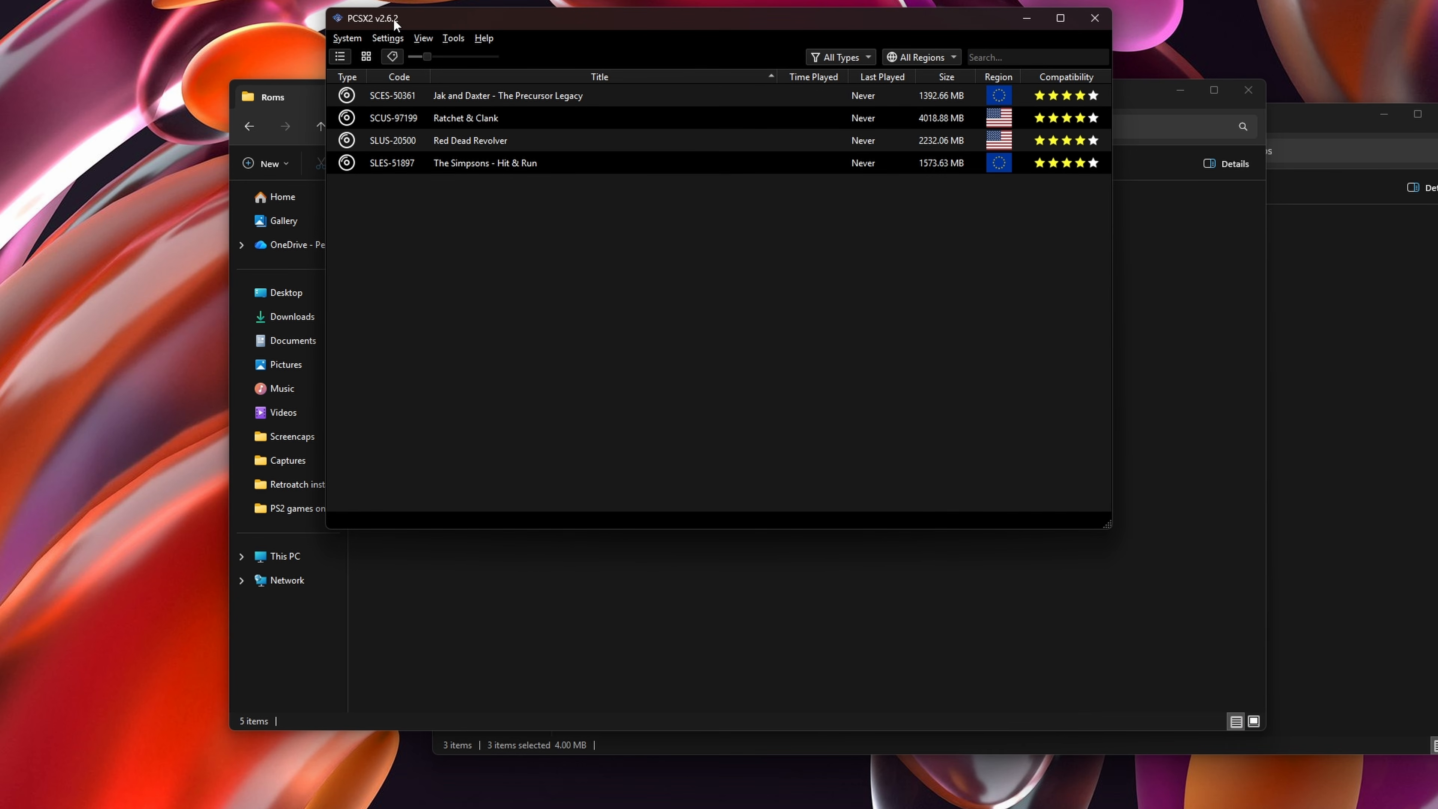
click(1175, 87)
click(1177, 89)
click(1384, 114)
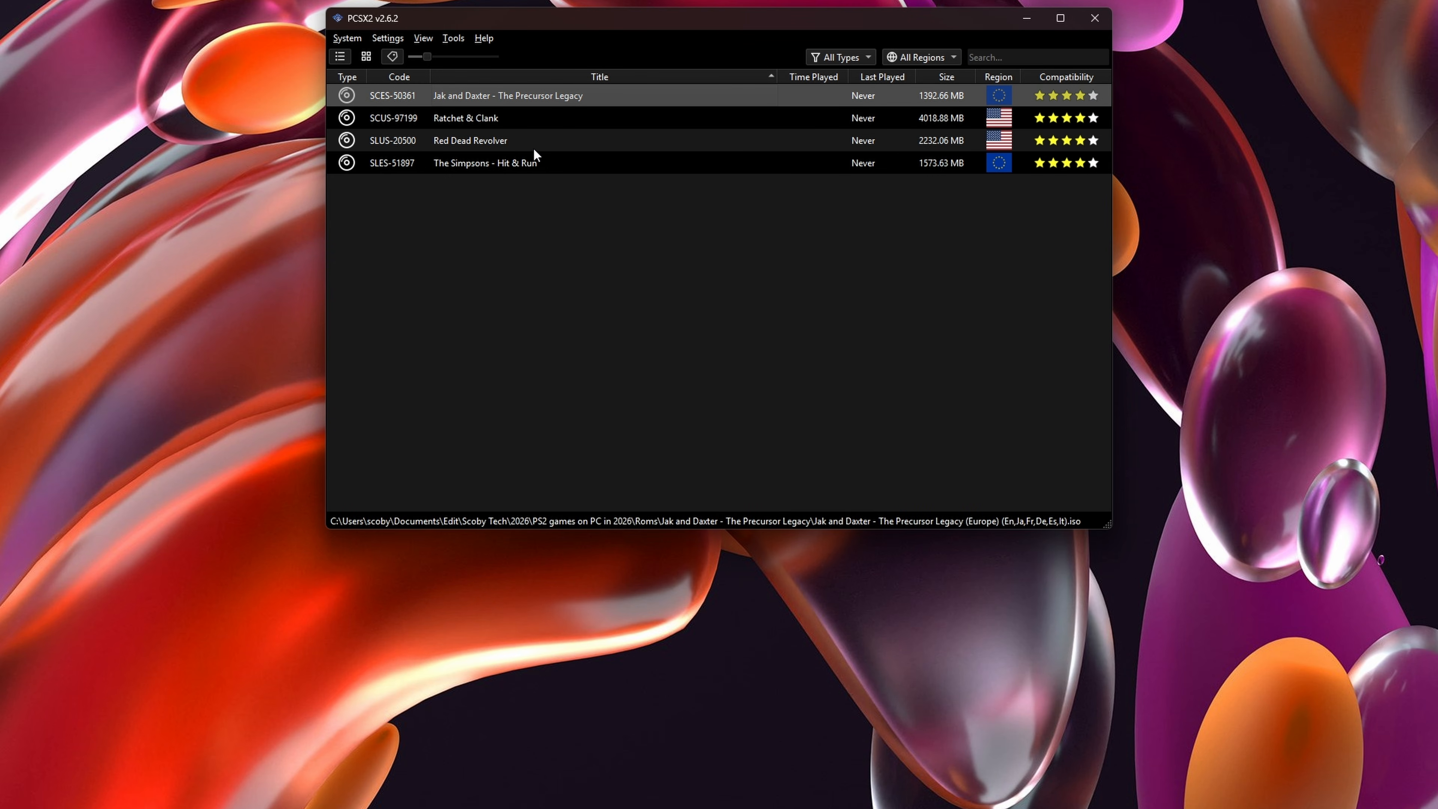
Launch Ratchet & Clank from the game list and maximize the game window
click(475, 122)
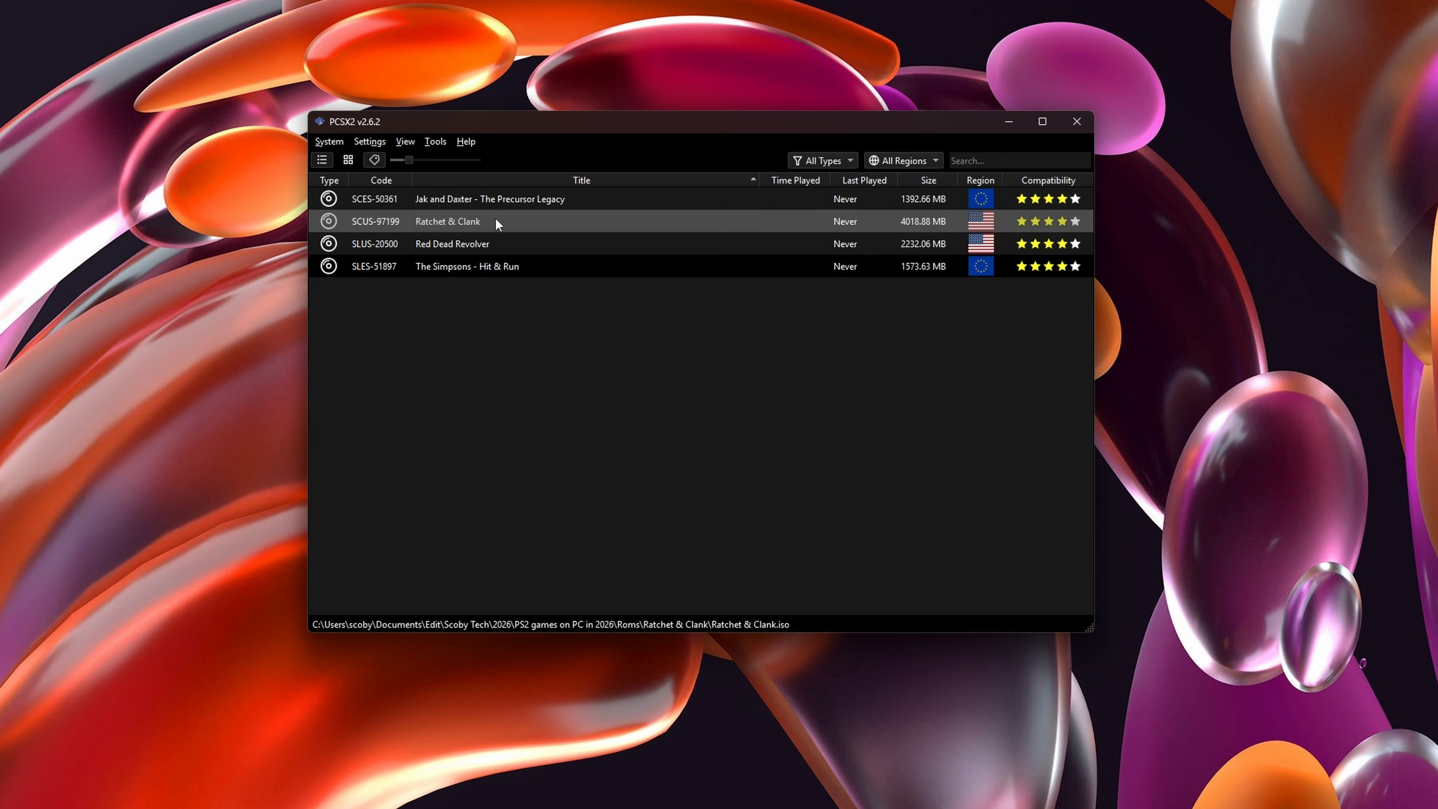
double_click(463, 222)
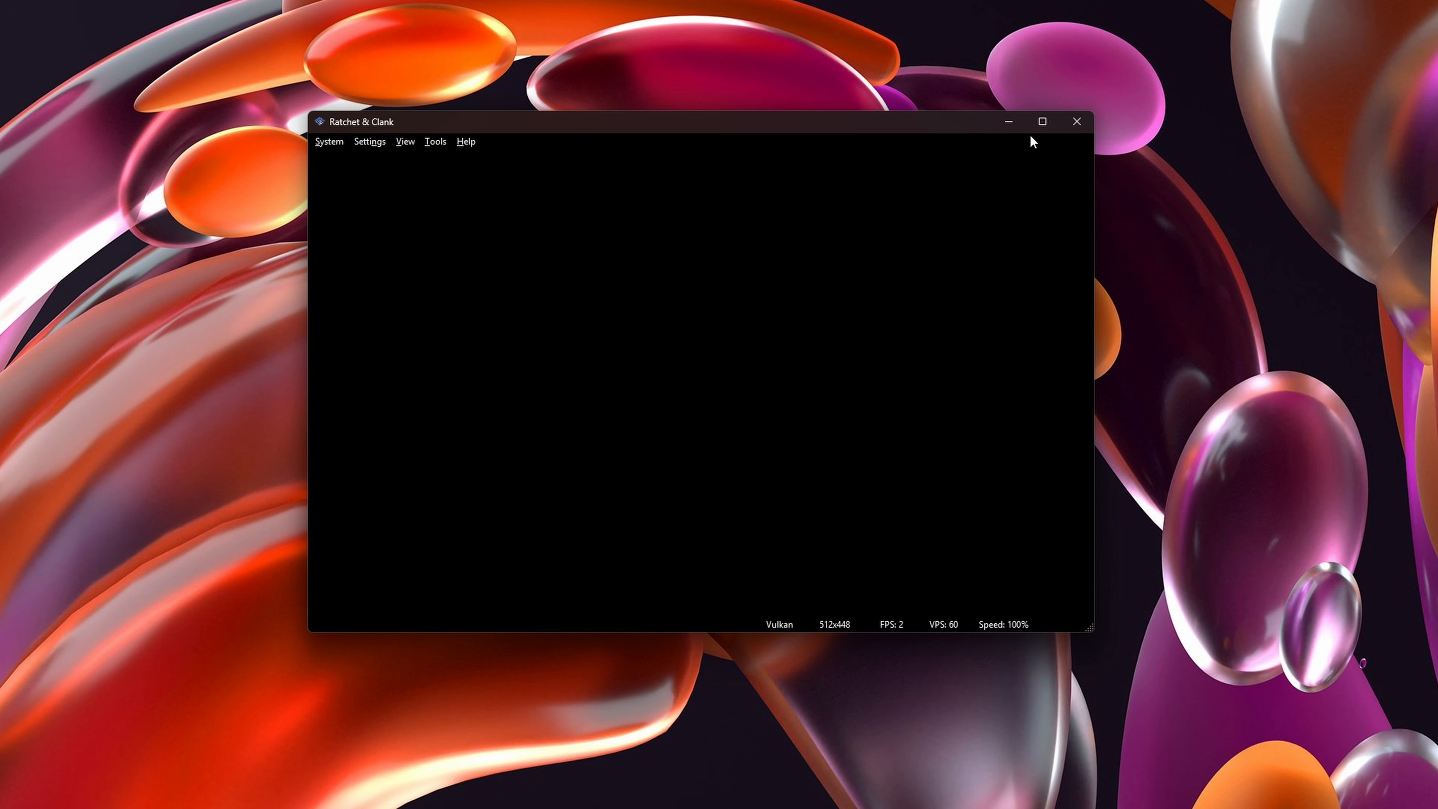
click(1039, 125)
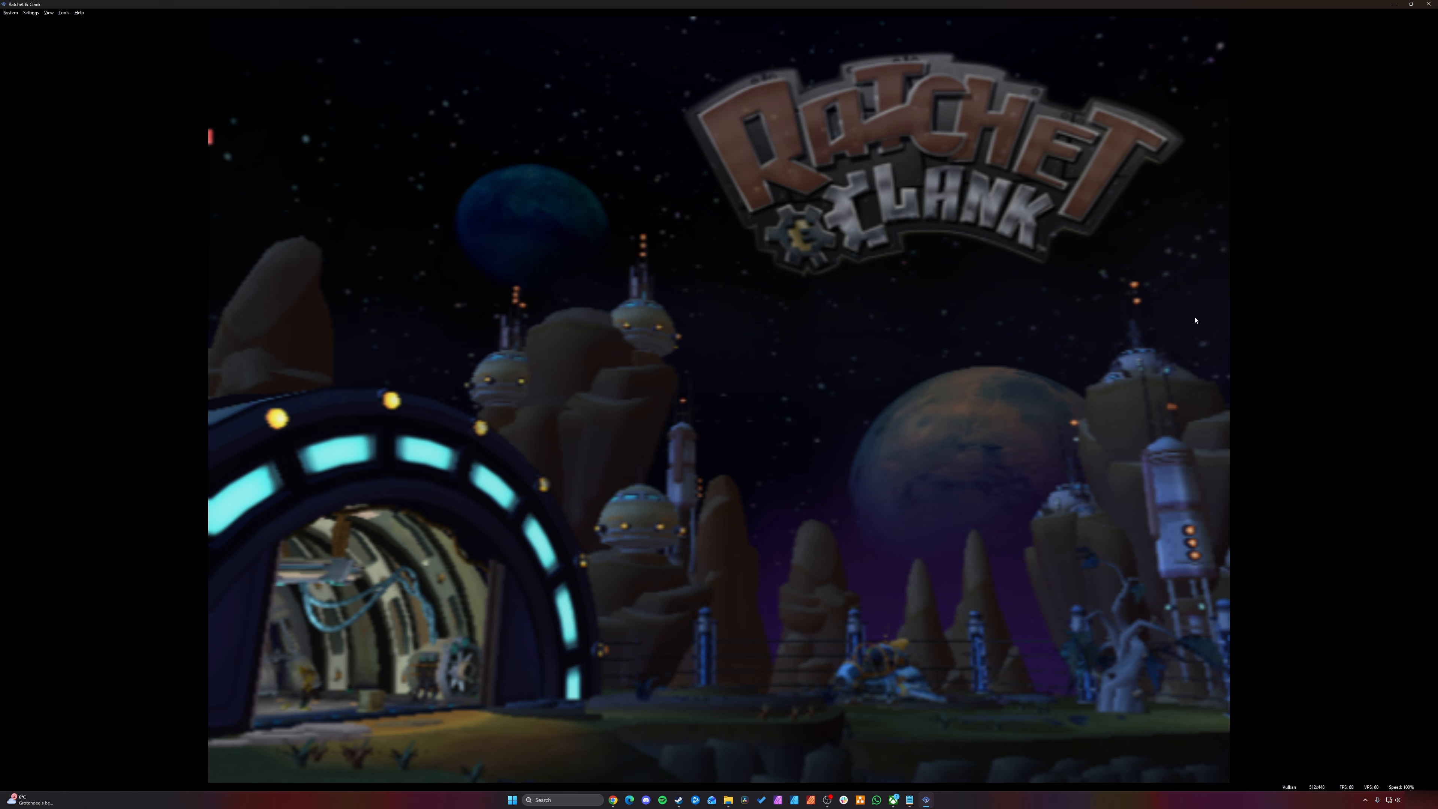
Advance past the Ratchet & Clank title screen and shut the game down without saving
key(Return)
click(10, 12)
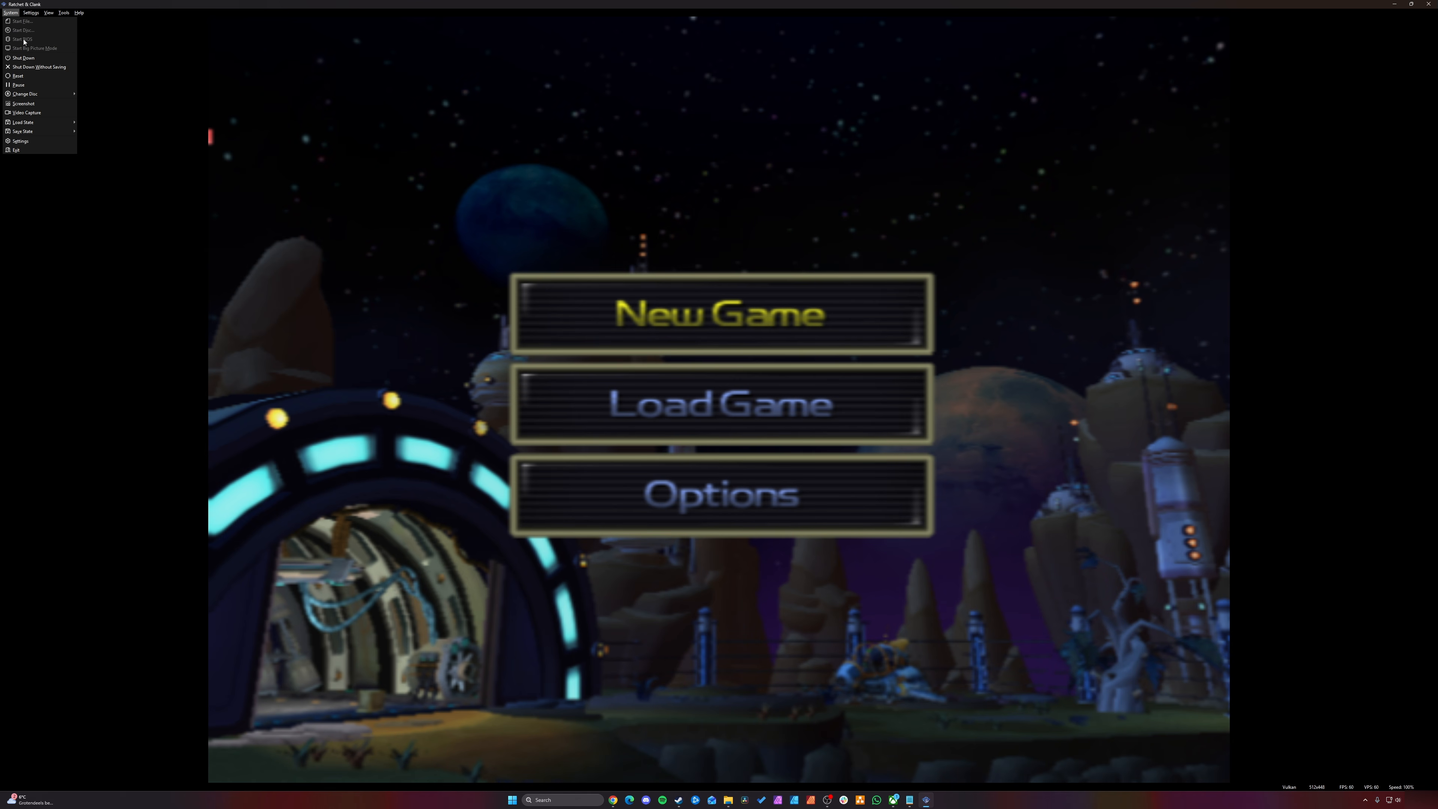
click(38, 67)
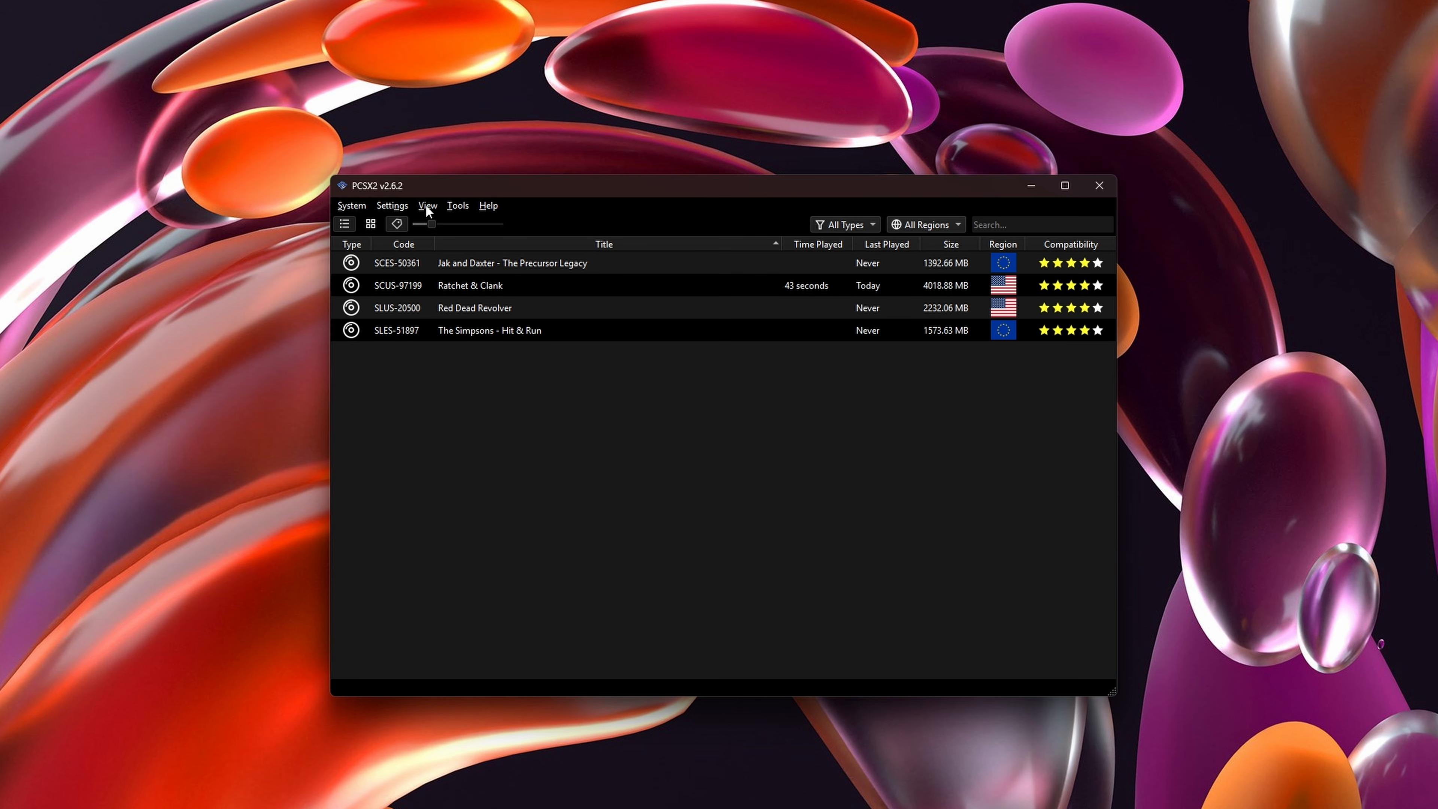
In the interface settings, enable Start Fullscreen and disable Enable Automatic Update Check
click(394, 206)
click(416, 242)
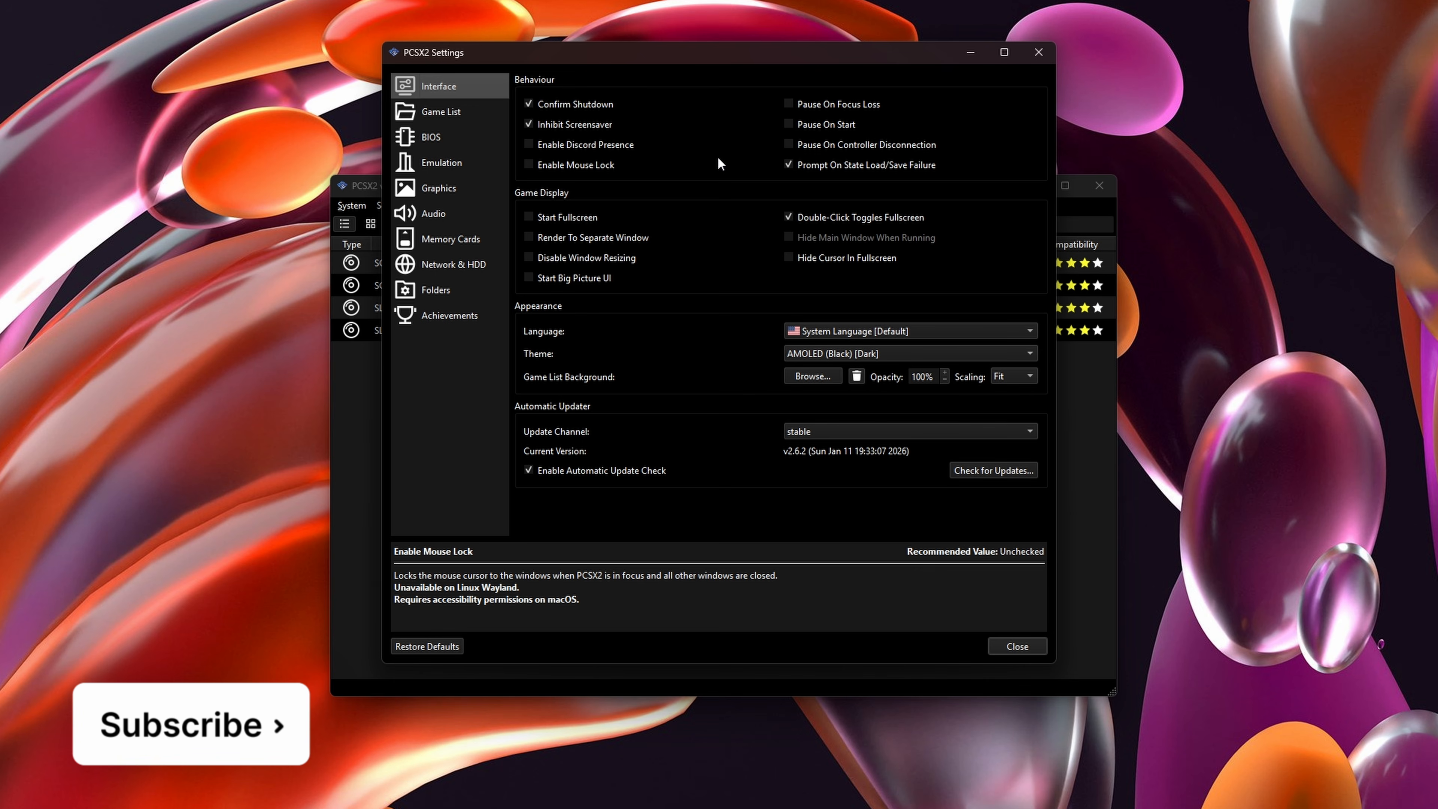
click(557, 221)
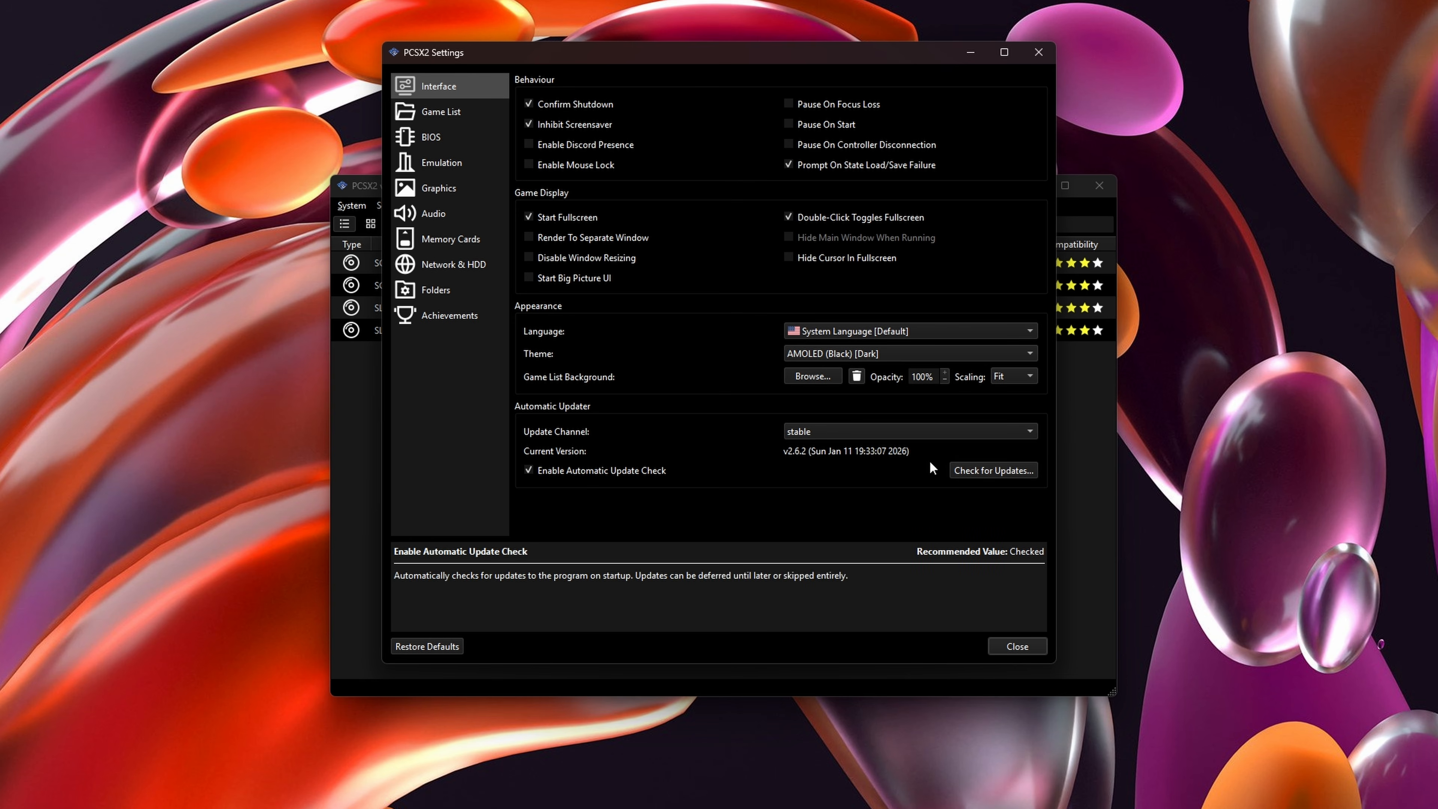
click(567, 470)
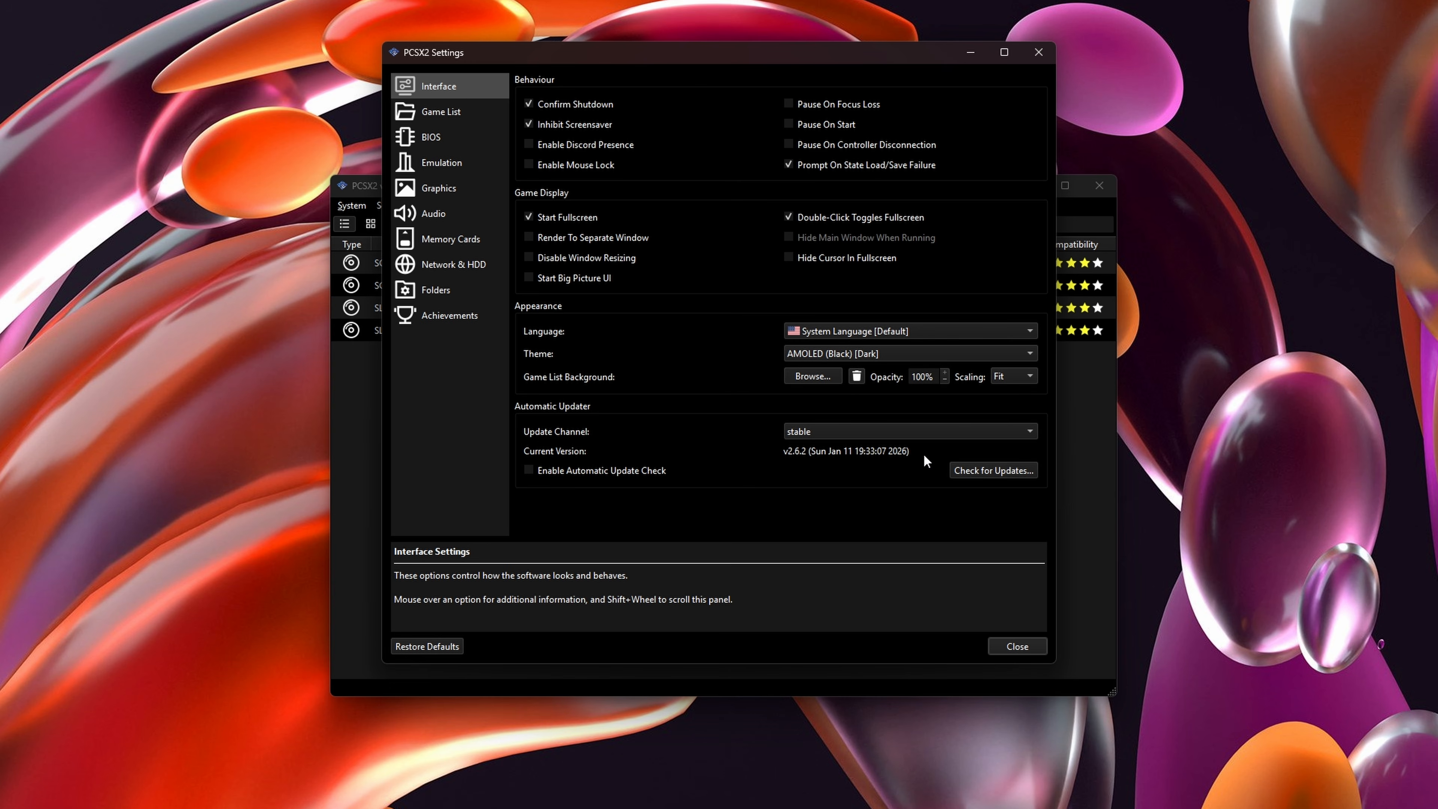
Look through the Game List and BIOS settings, and enable Vertical Sync (VSync) in the emulation settings
click(420, 114)
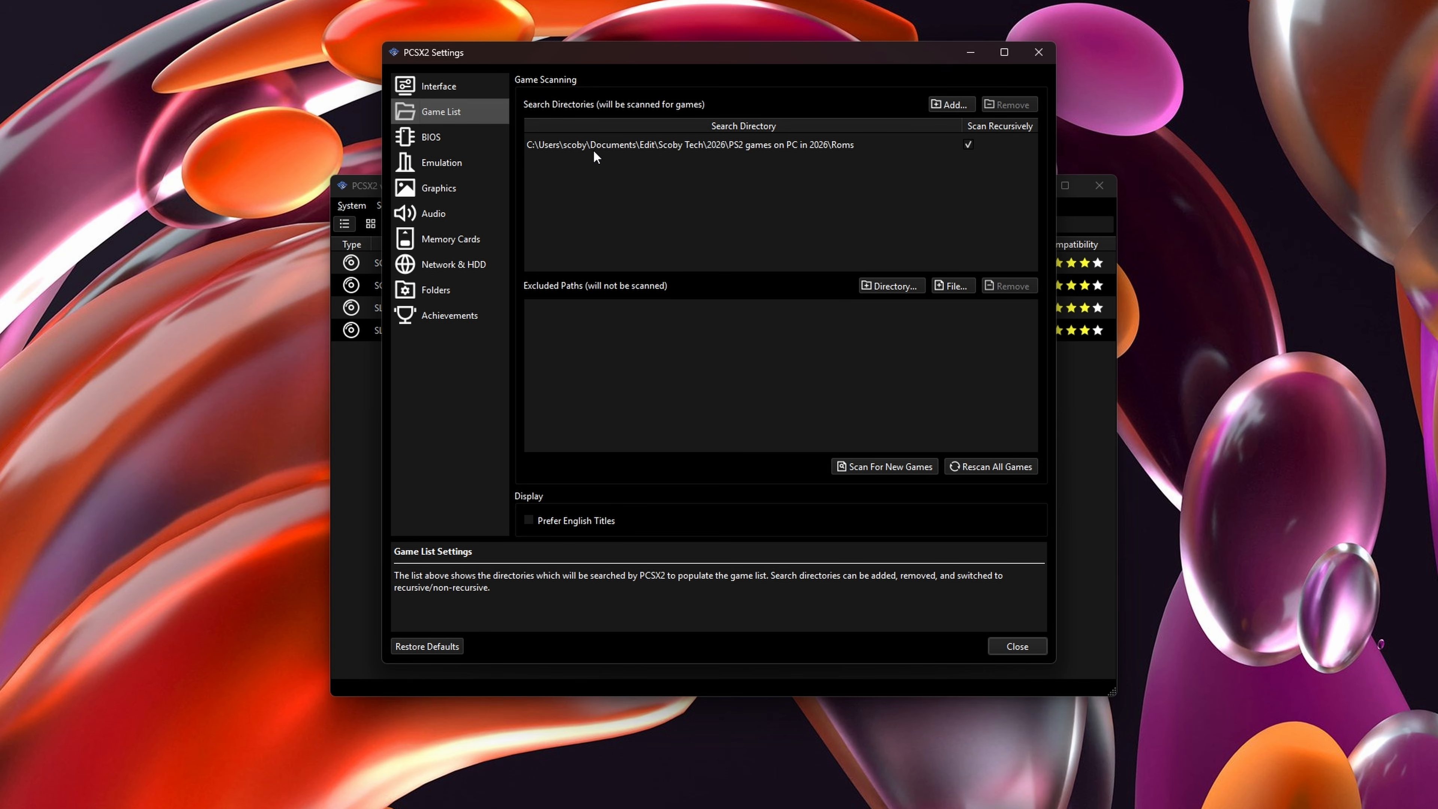
click(440, 136)
click(441, 162)
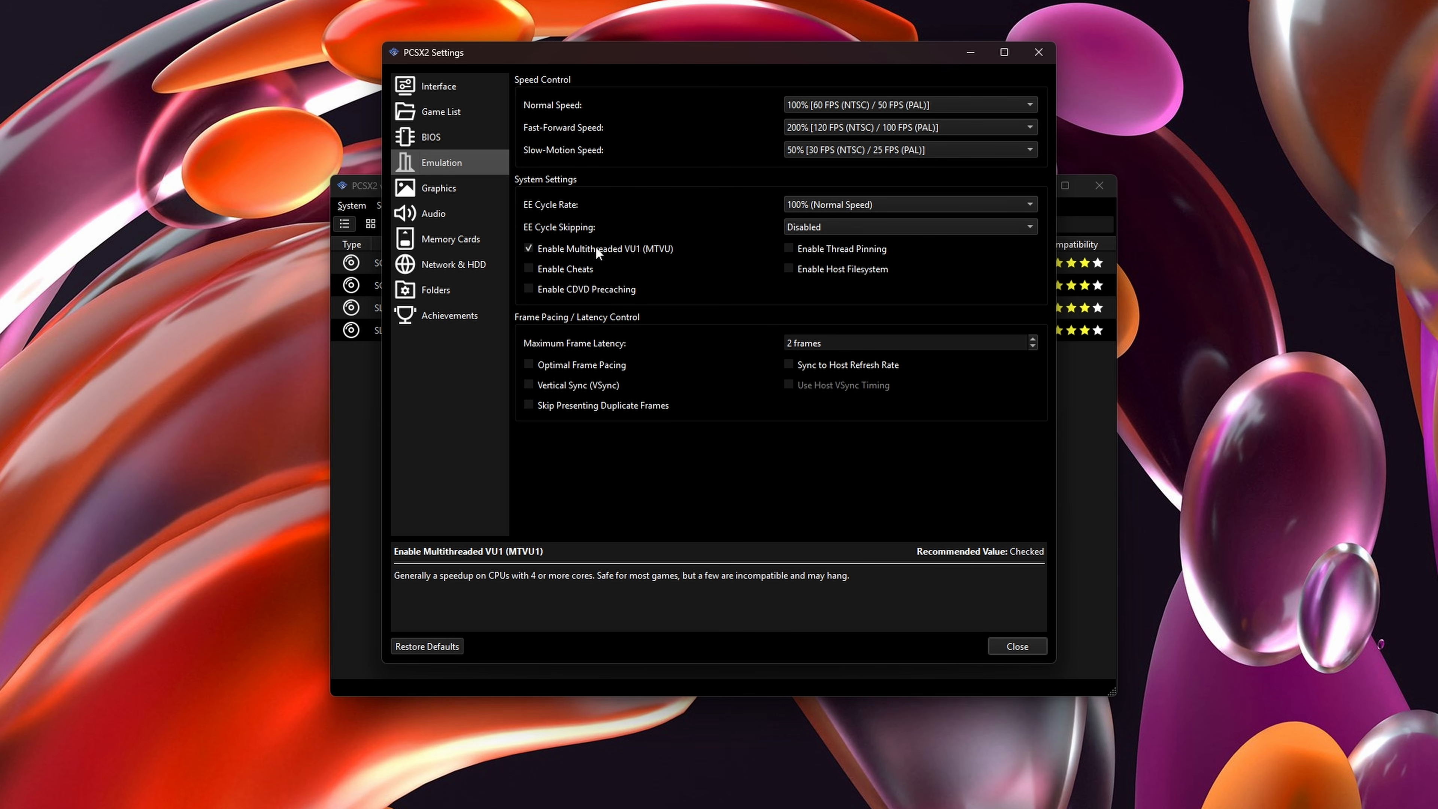
click(529, 267)
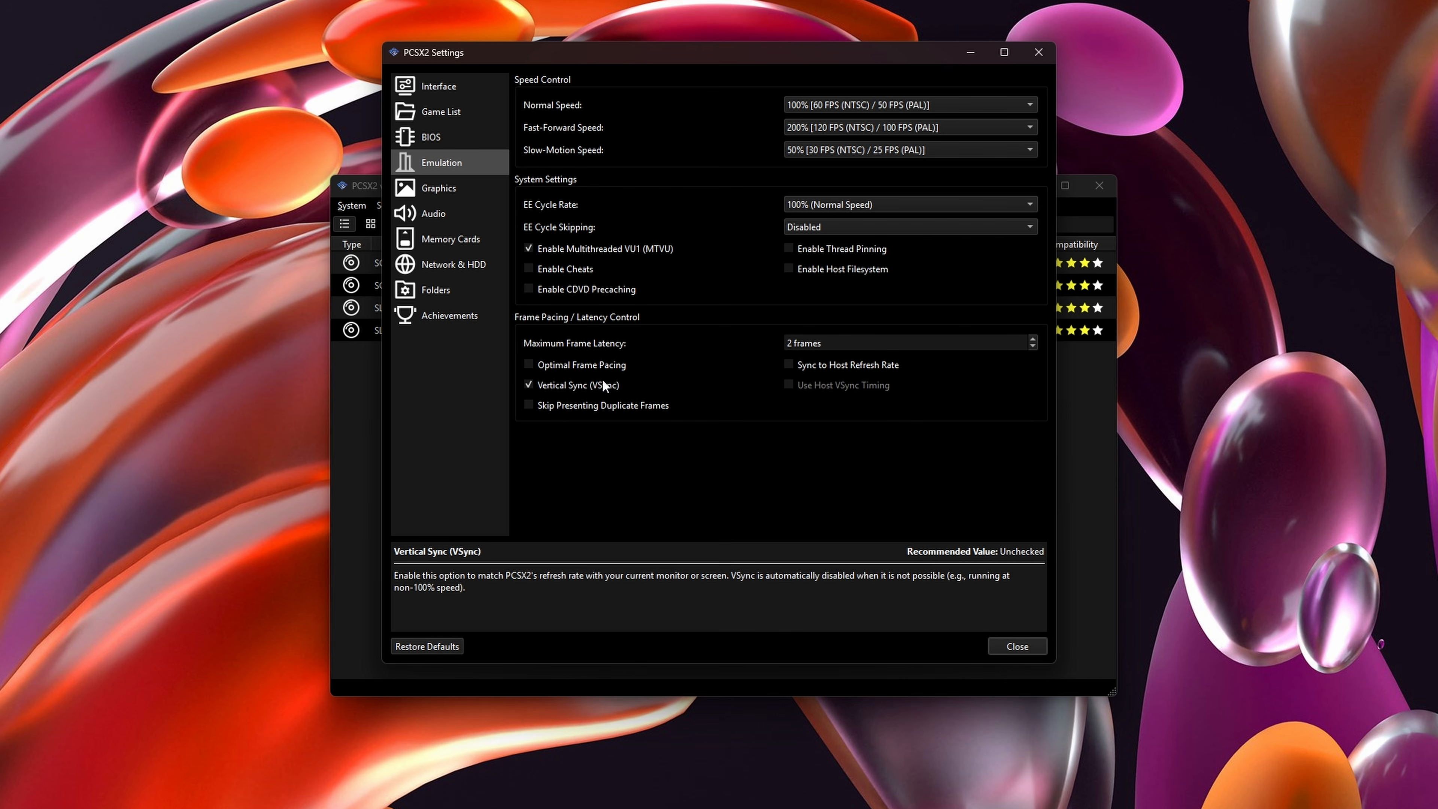
Set the graphics adapter to AMD Radeon RX 9070 and the aspect ratio to Widescreen (16:9) with widescreen patches applied
click(454, 186)
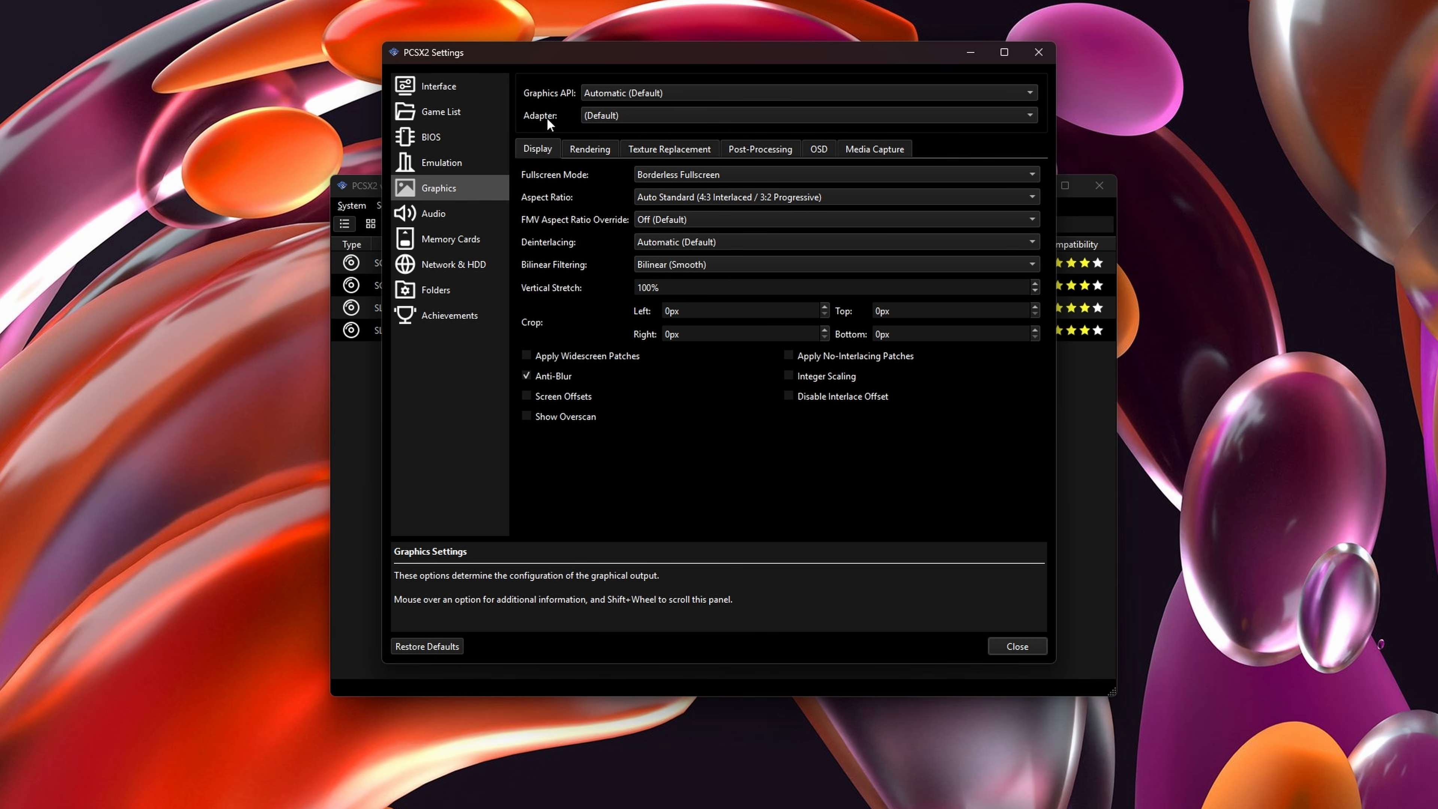
click(606, 113)
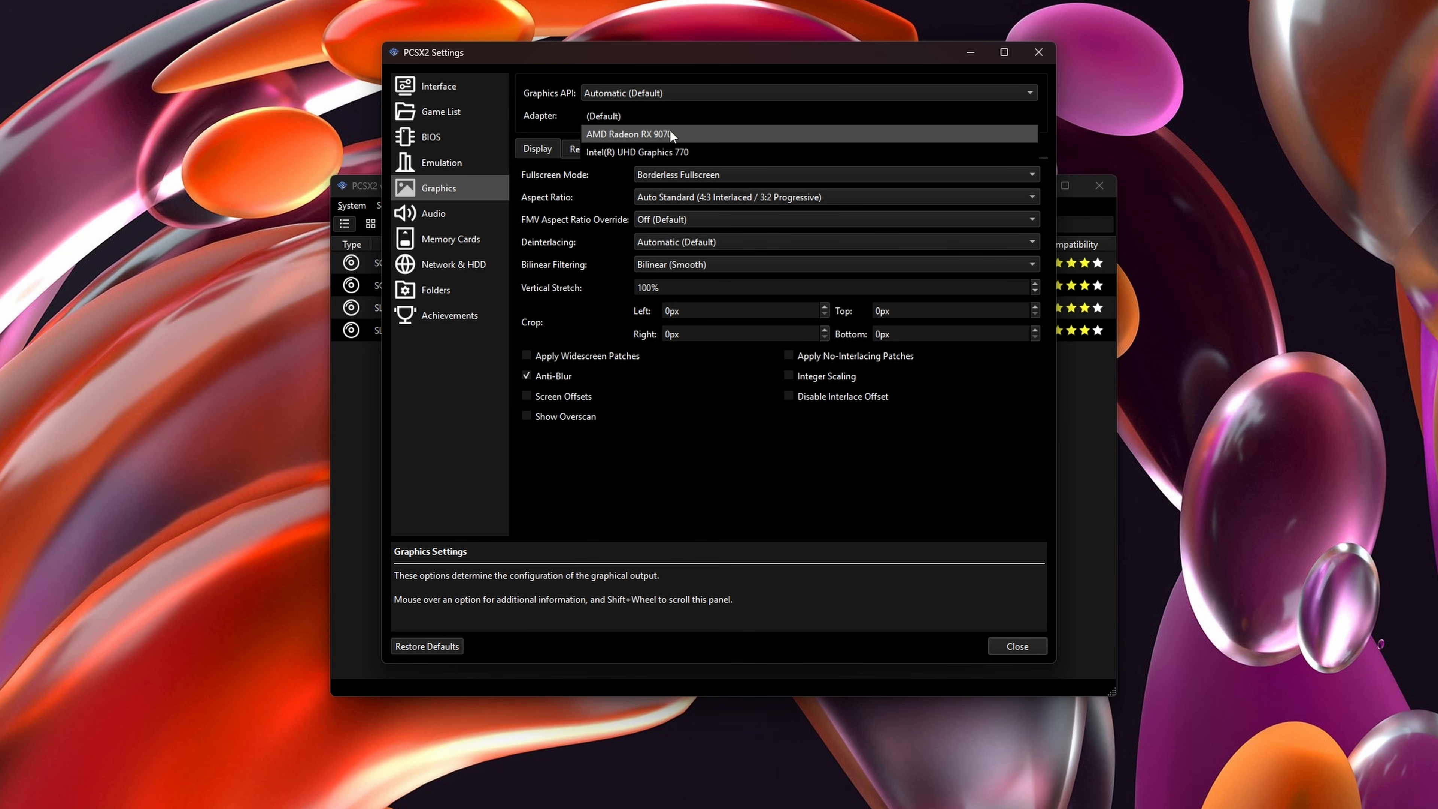
click(645, 132)
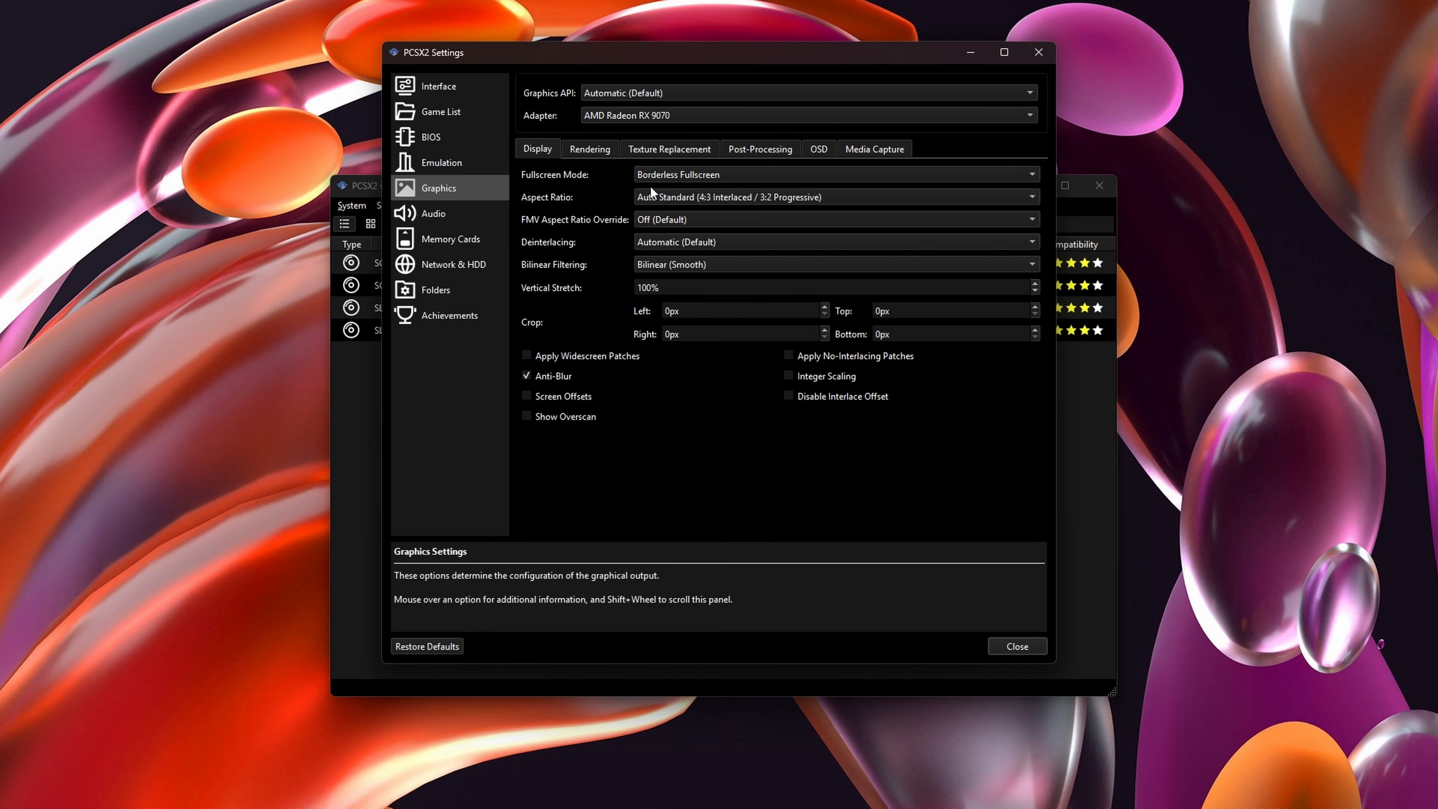
mouse_move(669, 196)
click(661, 197)
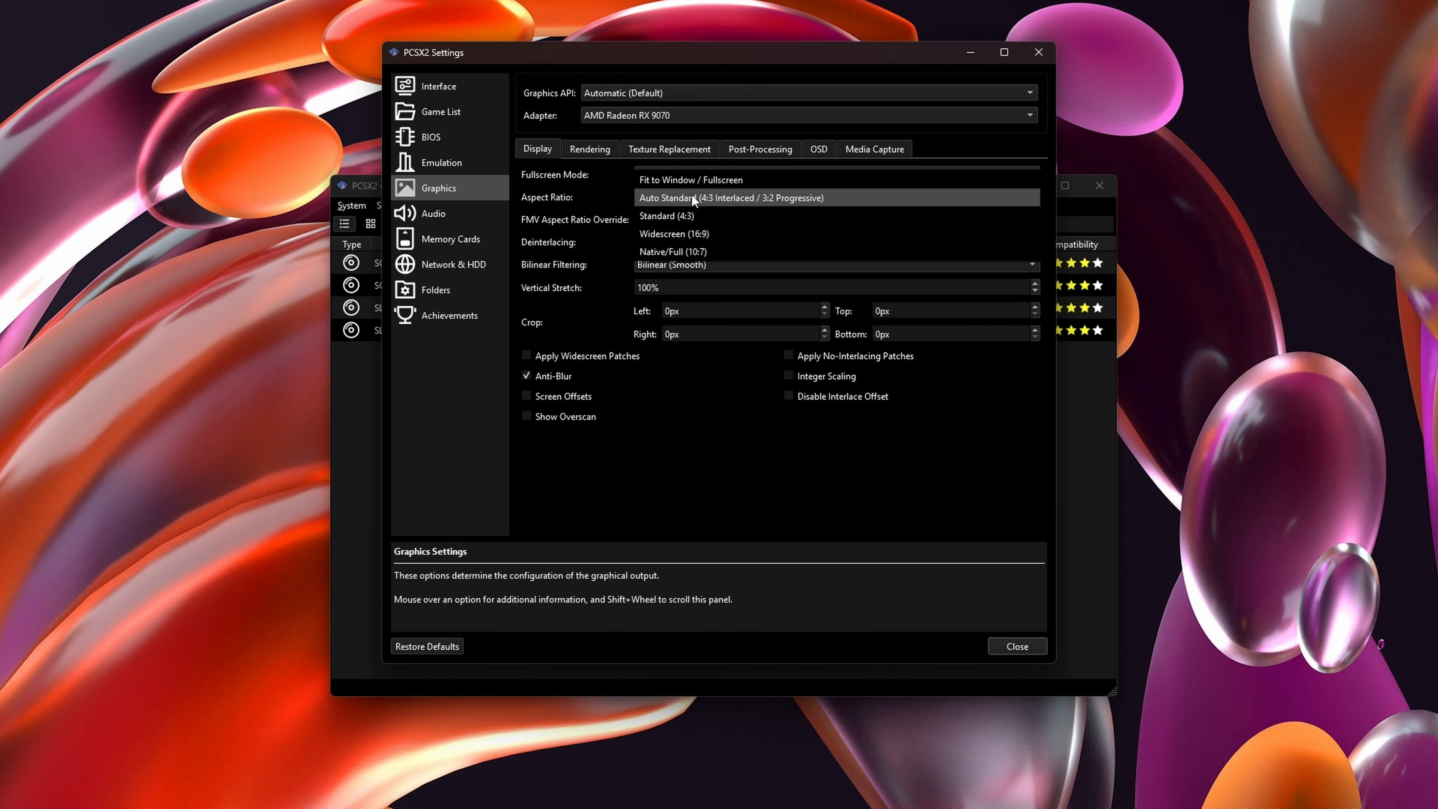
click(699, 233)
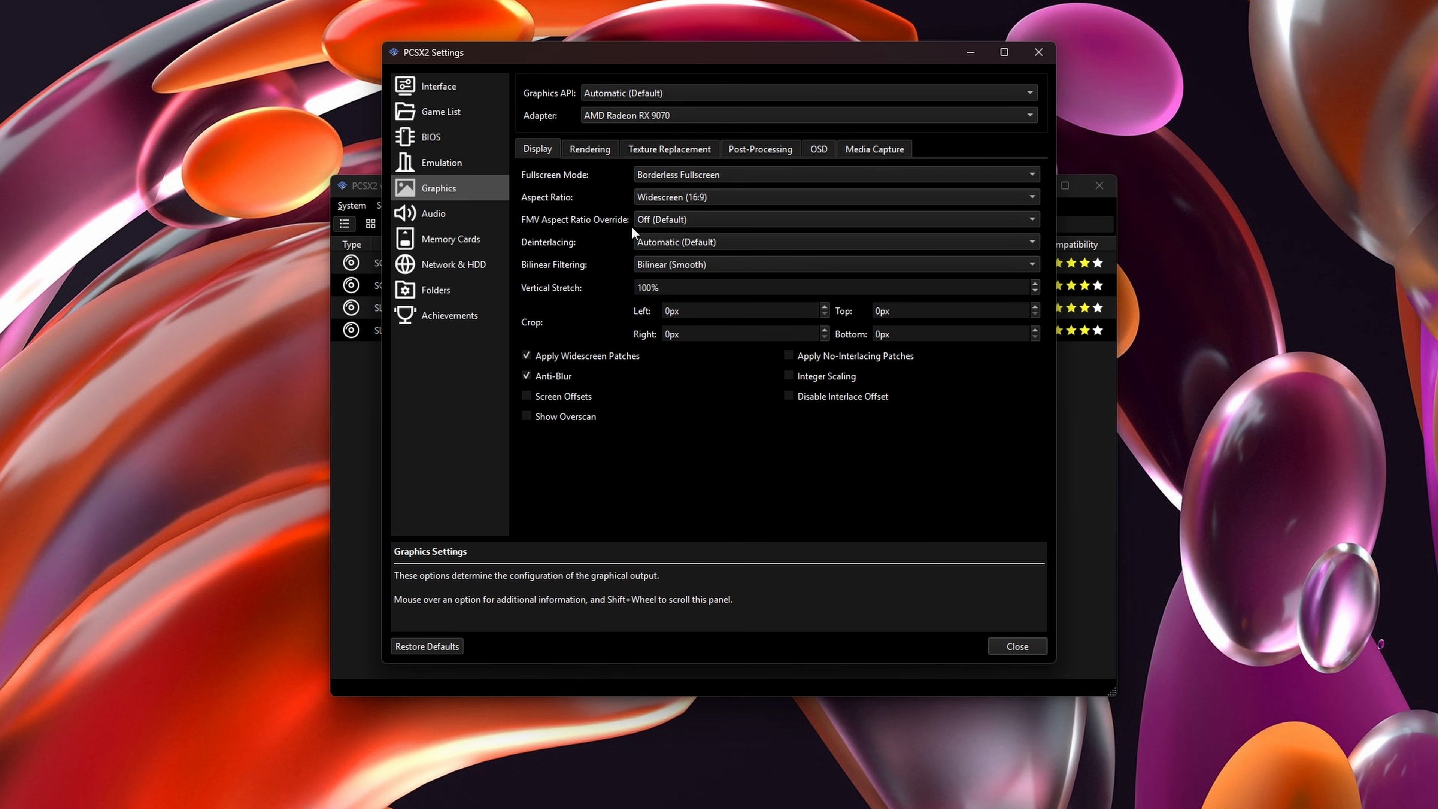
Set the rendering internal resolution to 6x Native (~2160px/4K UHD) and anisotropic filtering to 16x
click(590, 149)
click(540, 151)
click(594, 146)
click(645, 175)
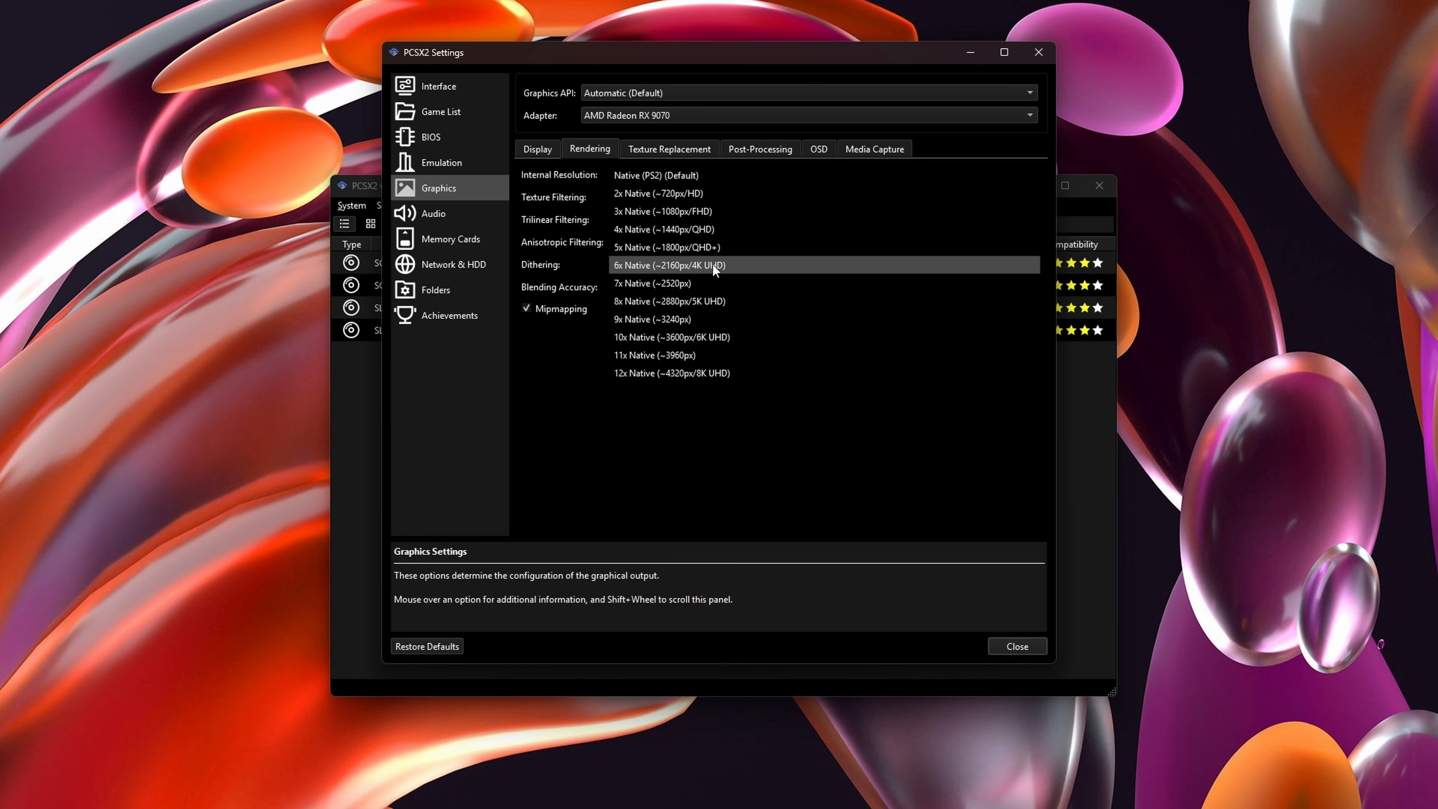
click(687, 262)
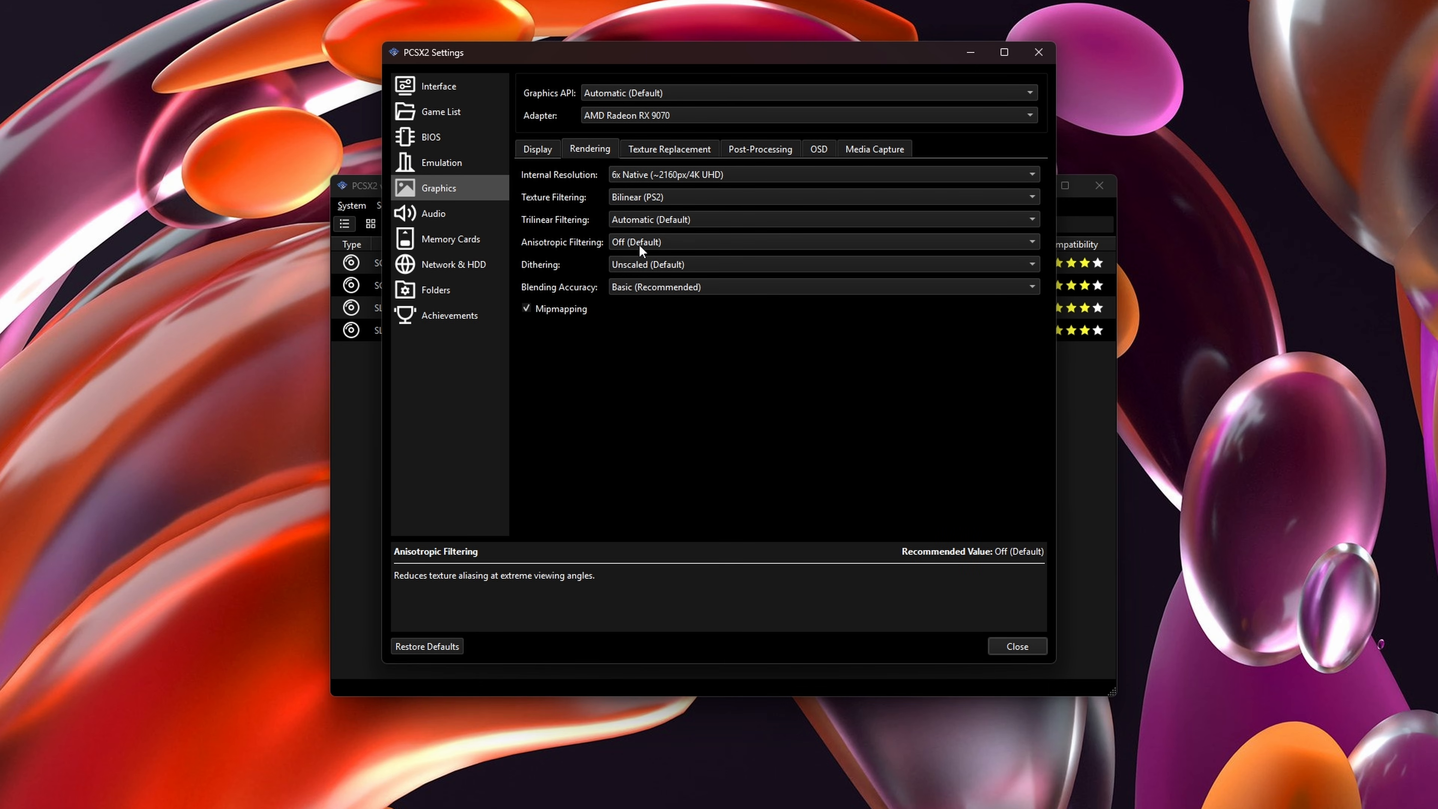
click(653, 242)
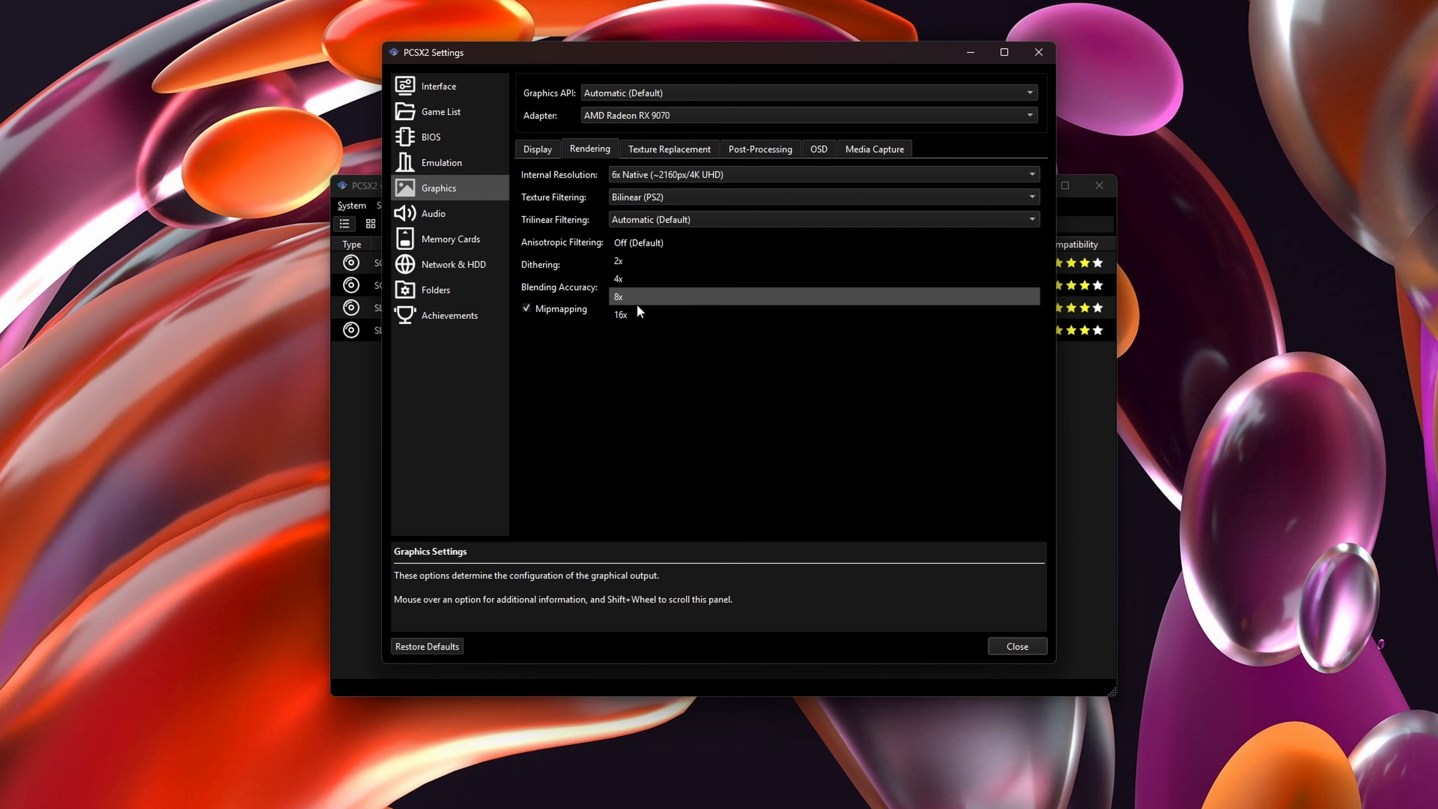
click(629, 319)
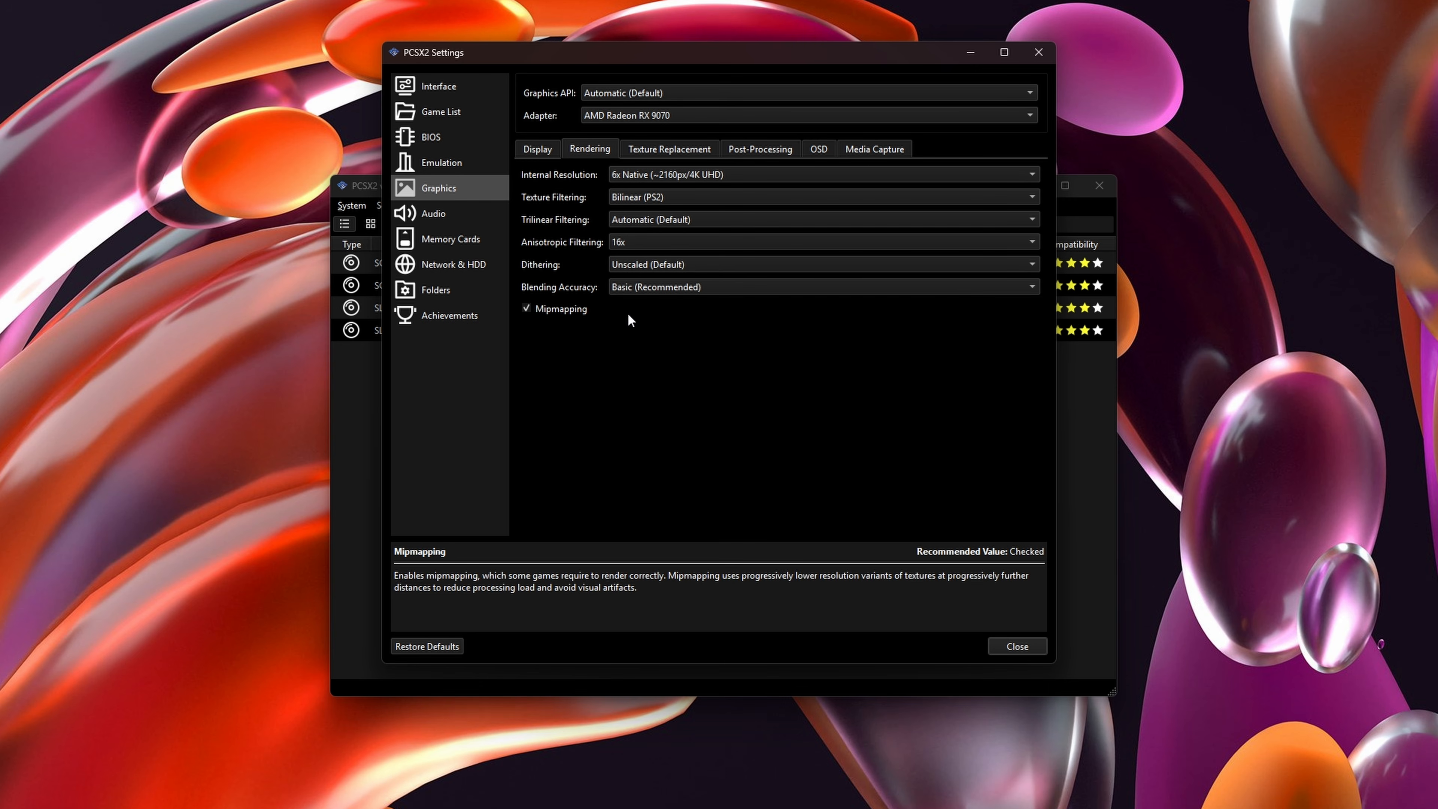
click(653, 174)
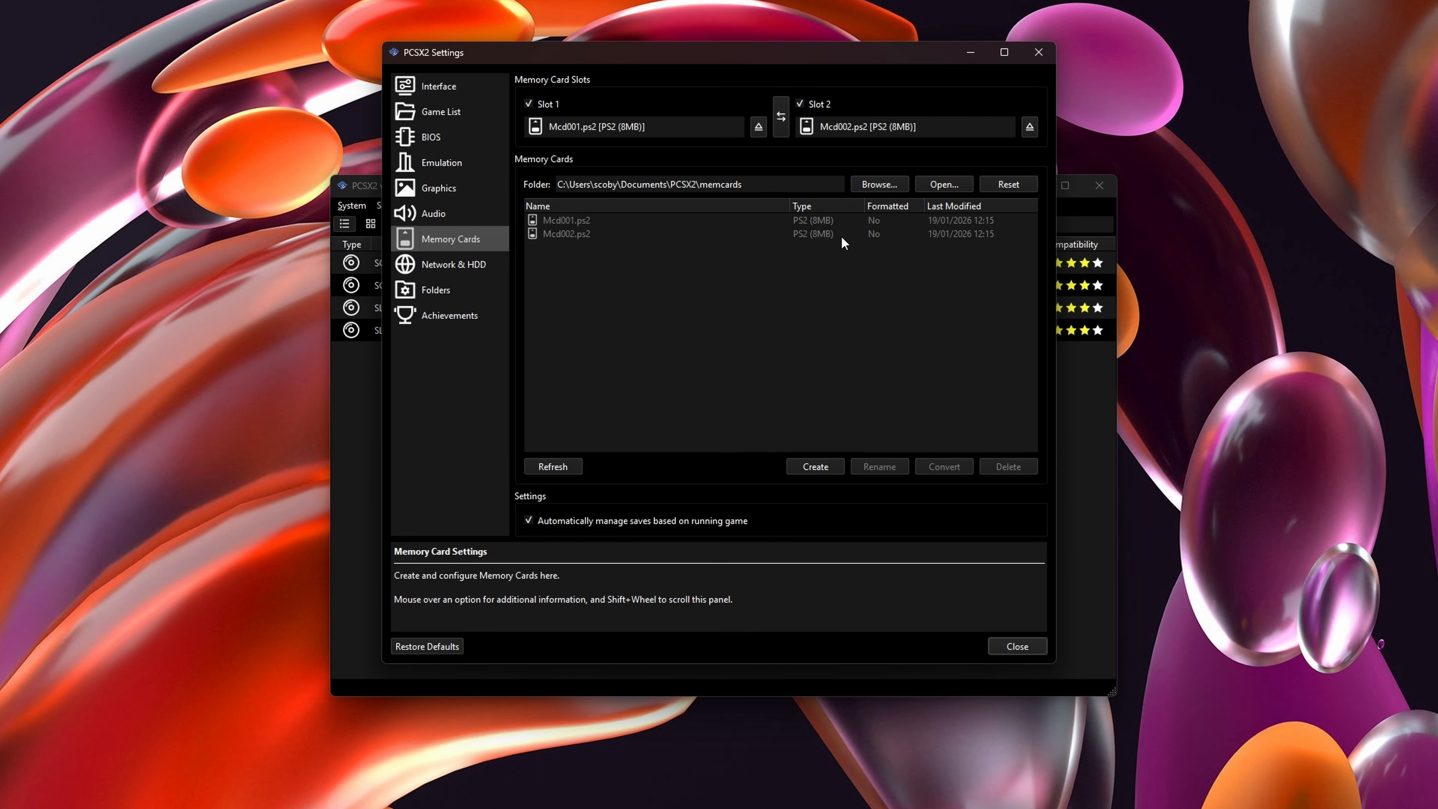
Create an 8 MB [Most Compatible] memory card named "Card 1" with NTFS compression
click(813, 468)
click(516, 260)
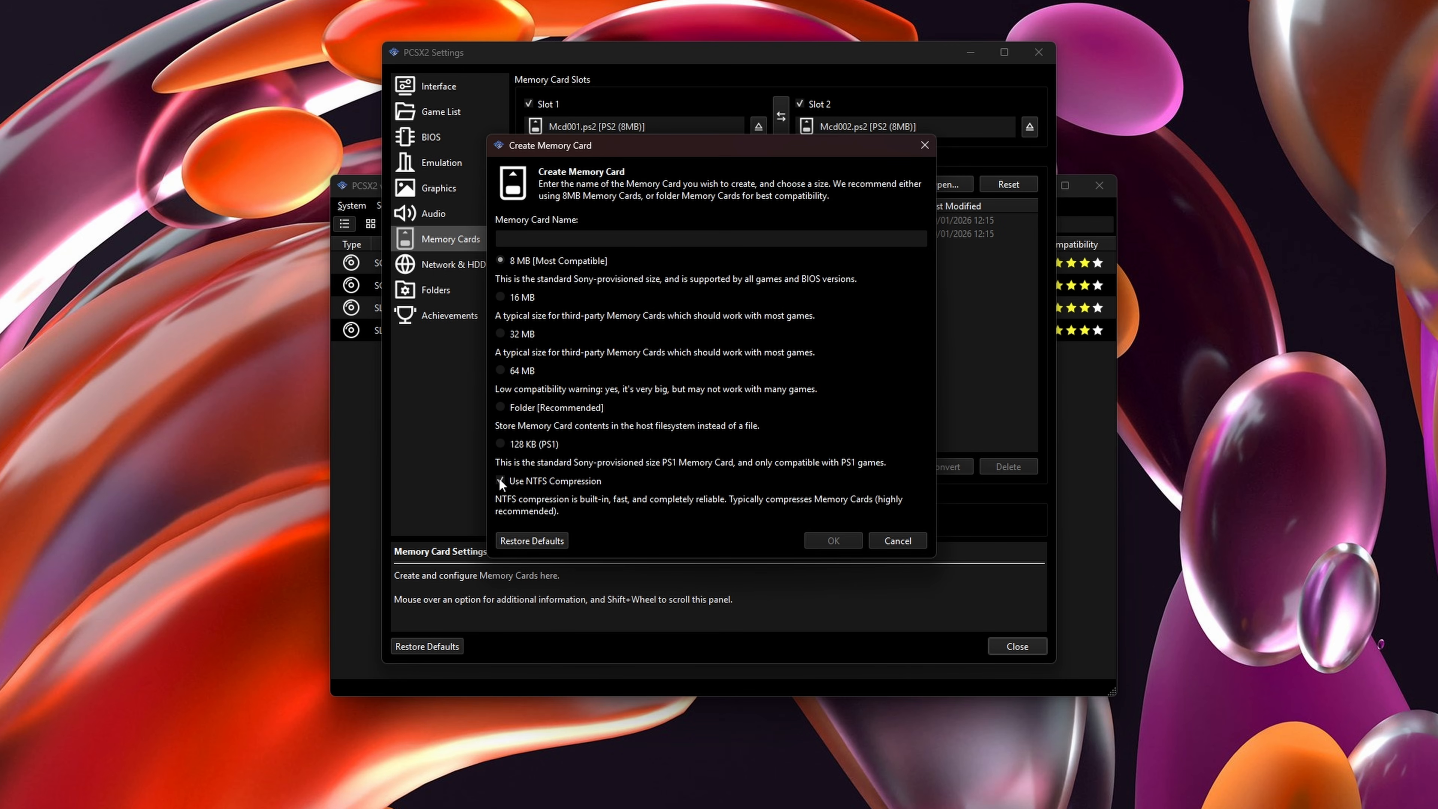
click(586, 237)
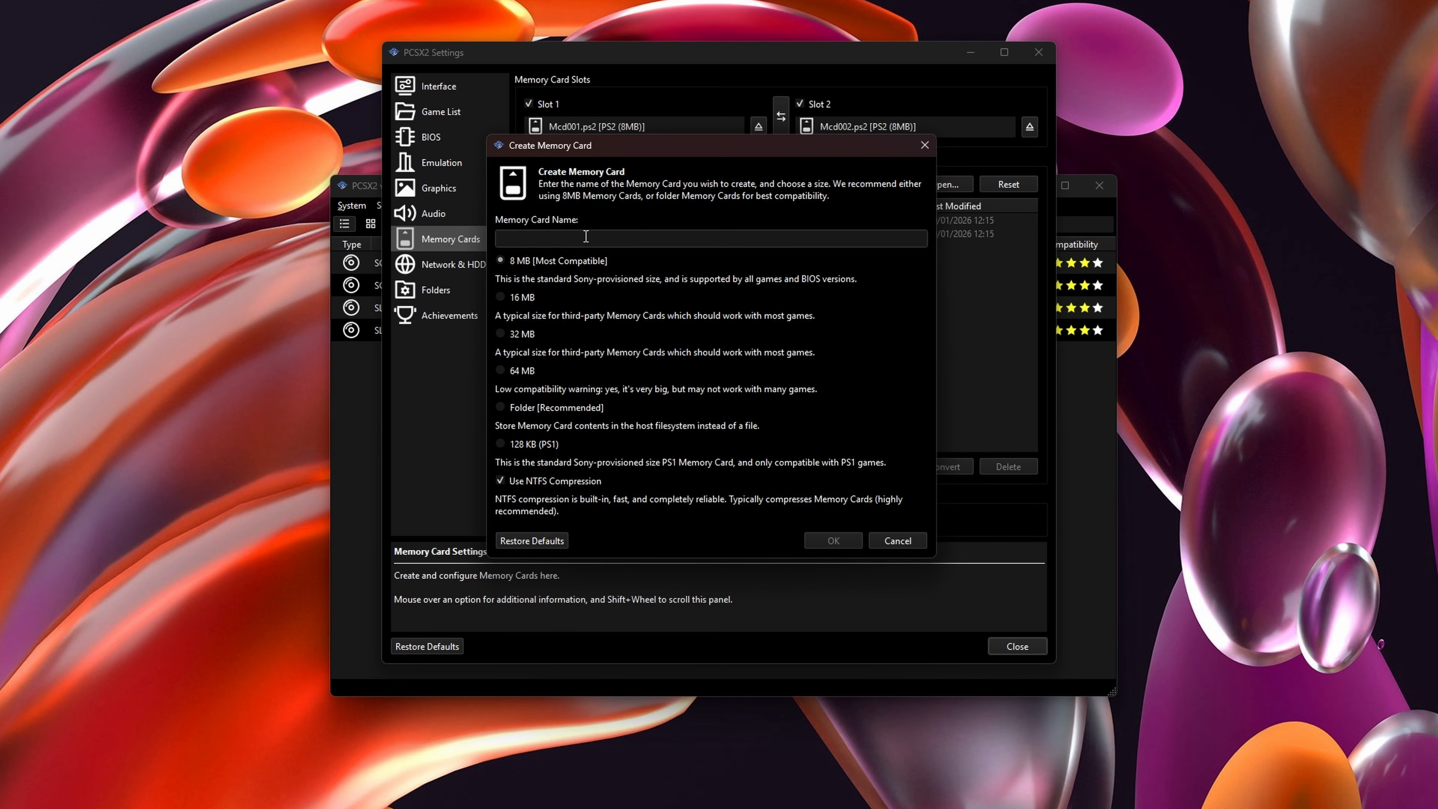
text(Card 12)
key(BackSpace)
click(830, 545)
click(761, 370)
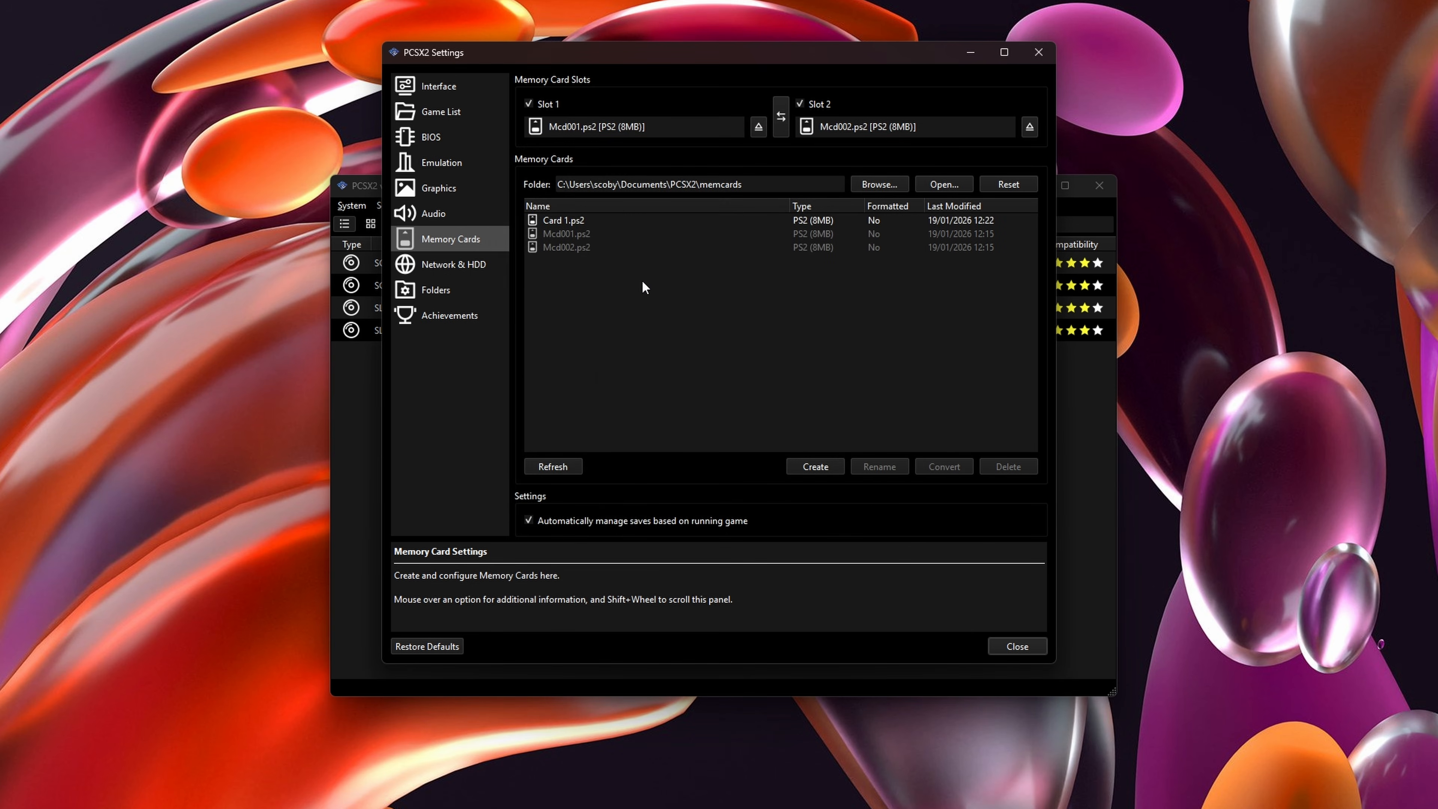
Assign the new Card 1.ps2 memory card to Slot 1
click(594, 224)
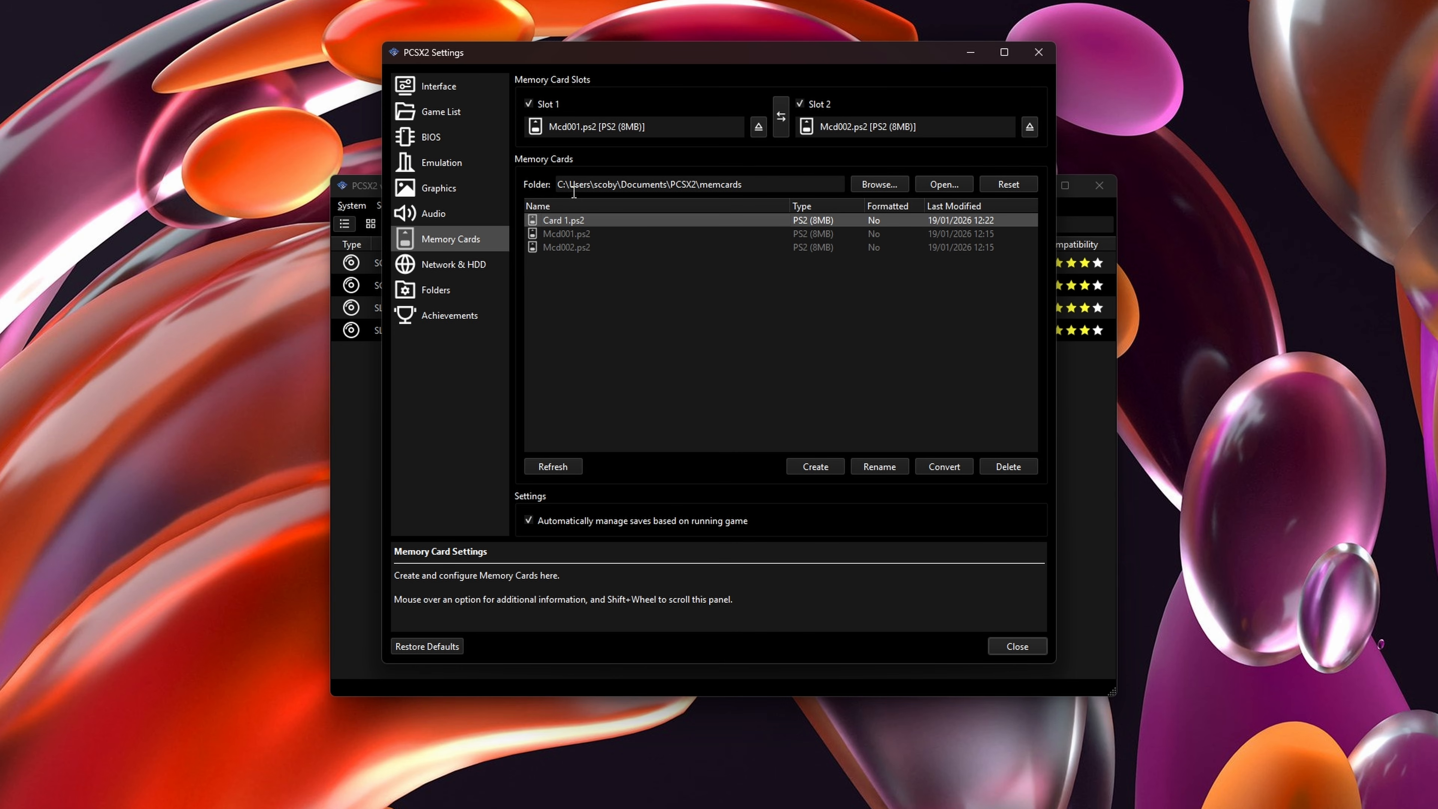
right_click(573, 222)
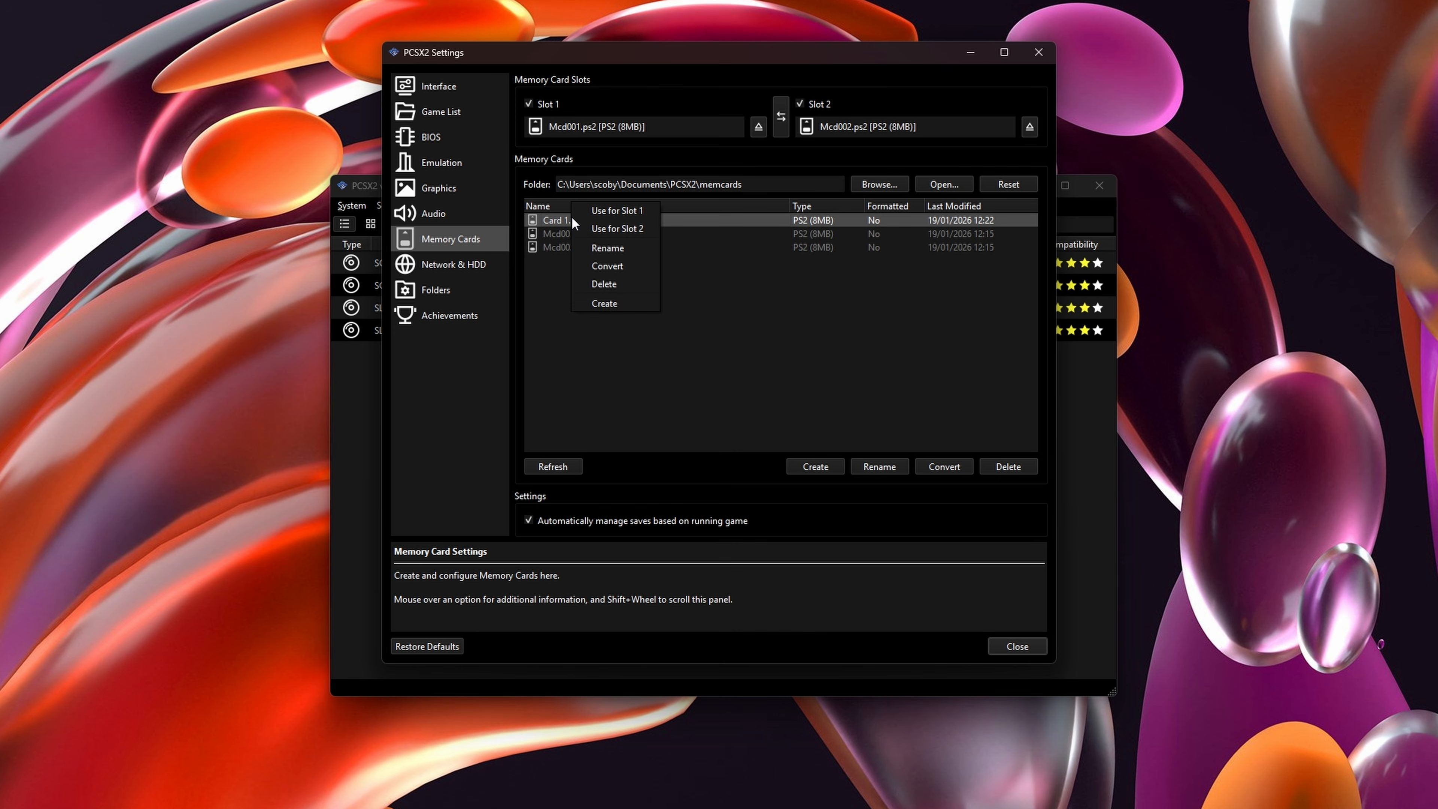
click(612, 212)
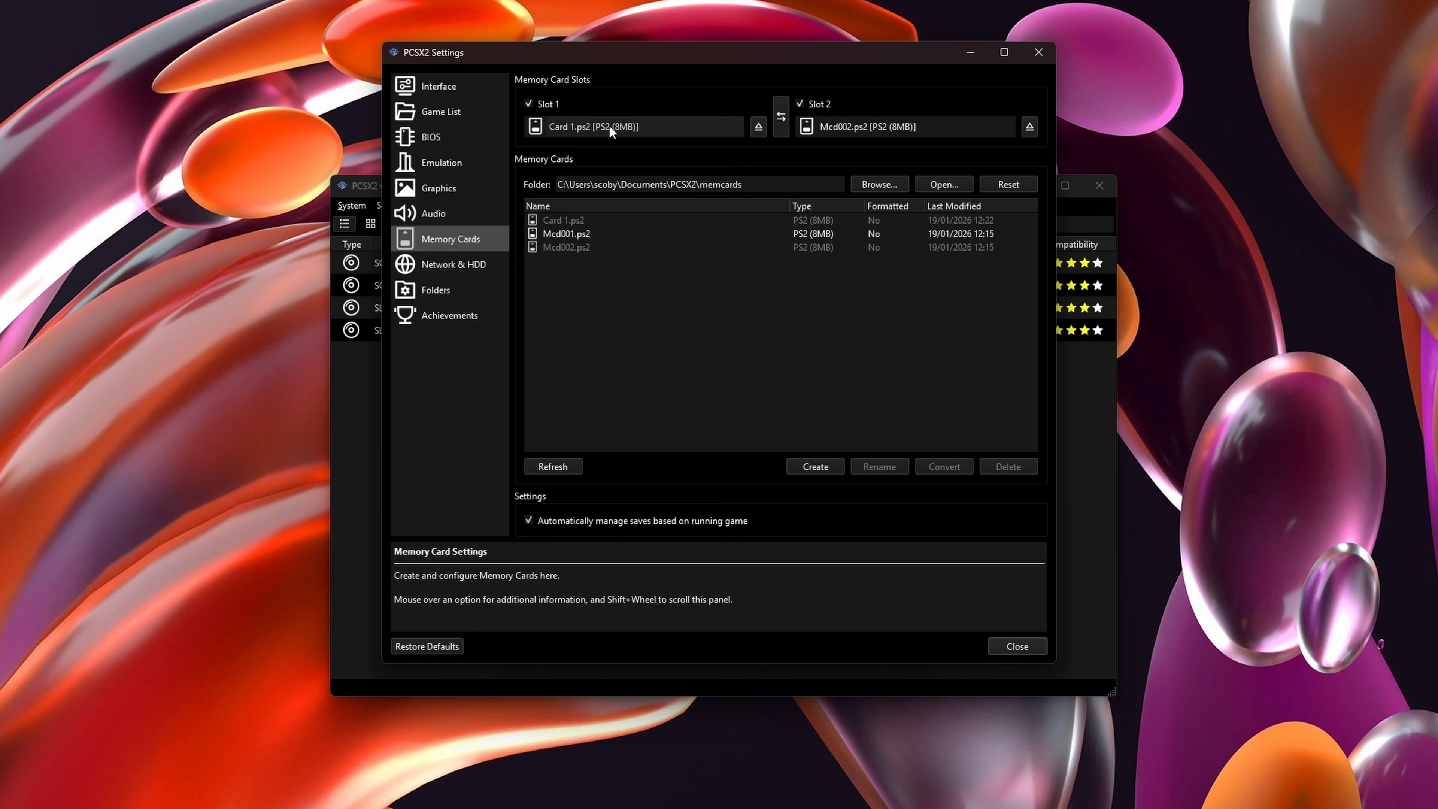
click(671, 184)
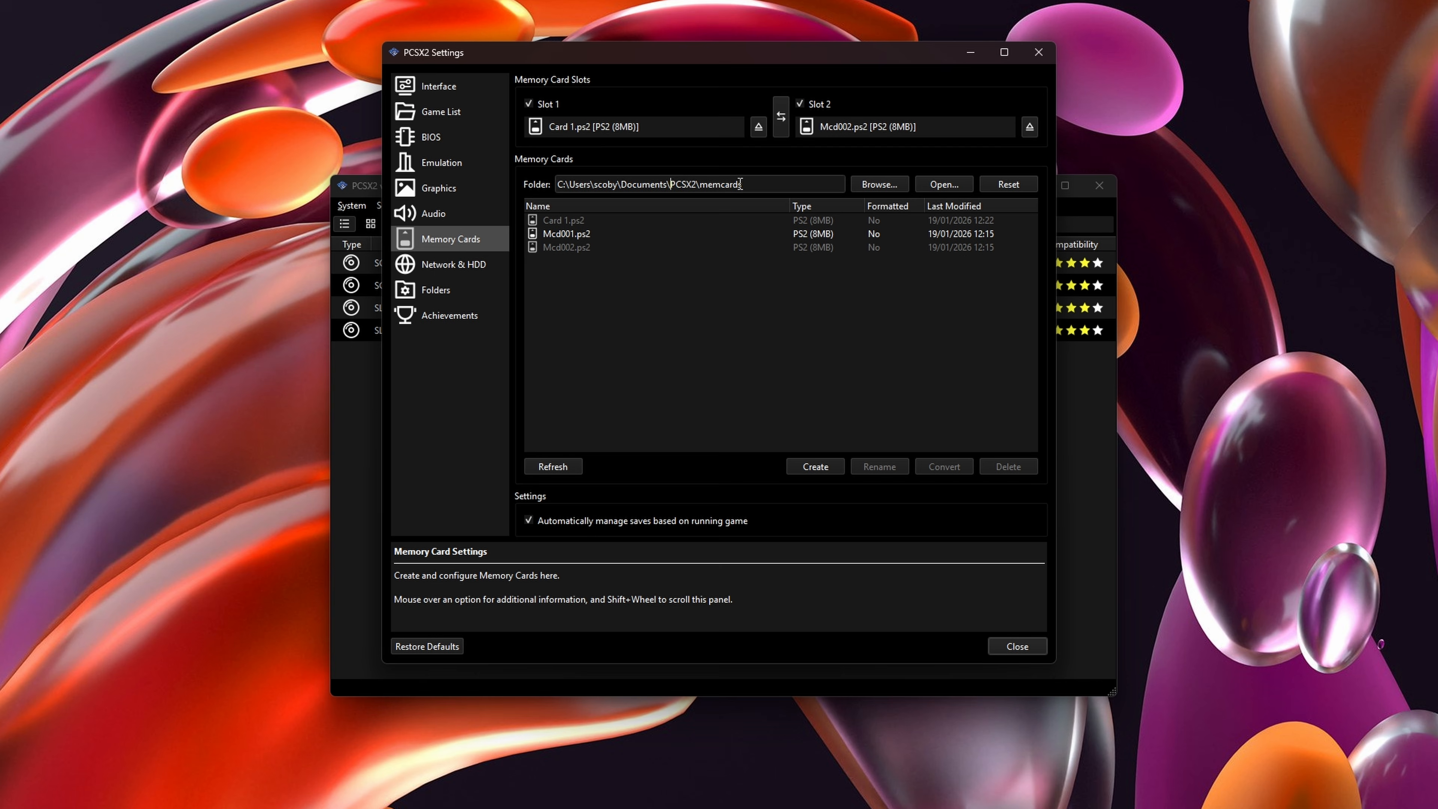
drag(784, 185, 544, 181)
click(730, 191)
drag(762, 188, 549, 185)
click(603, 184)
Look through the Network & HDD and Achievements settings, switching achievements on and back off, and close the settings
click(451, 261)
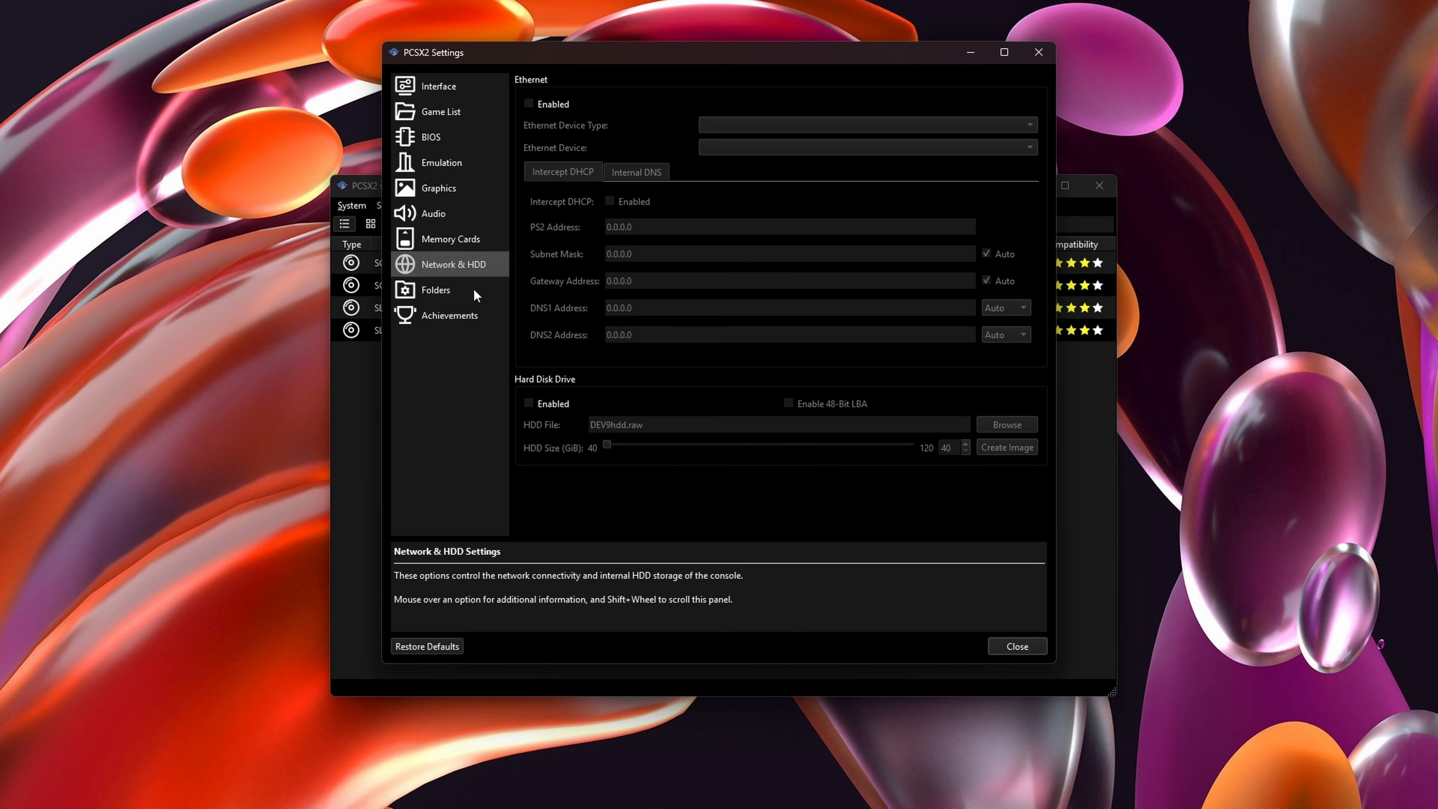
click(443, 315)
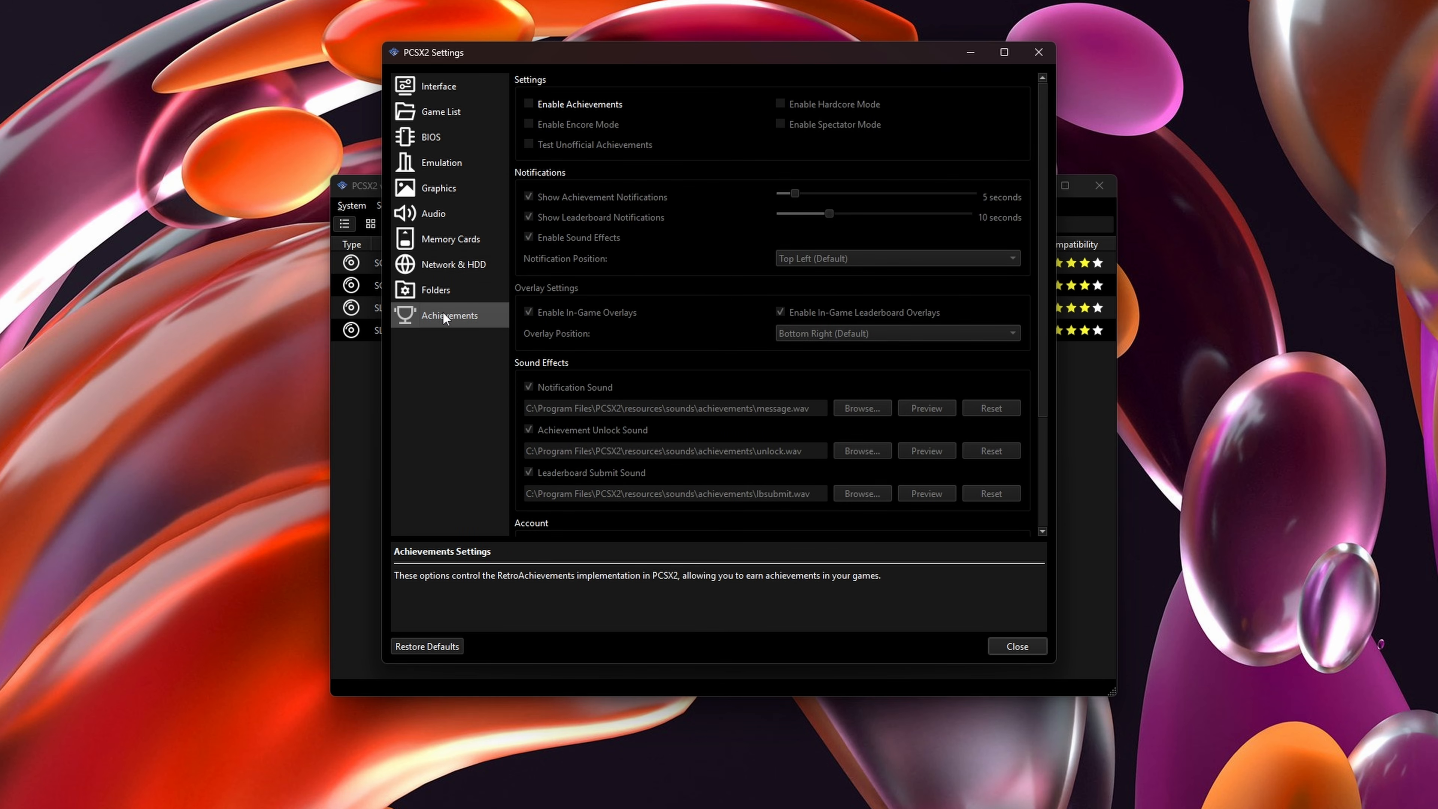
click(560, 105)
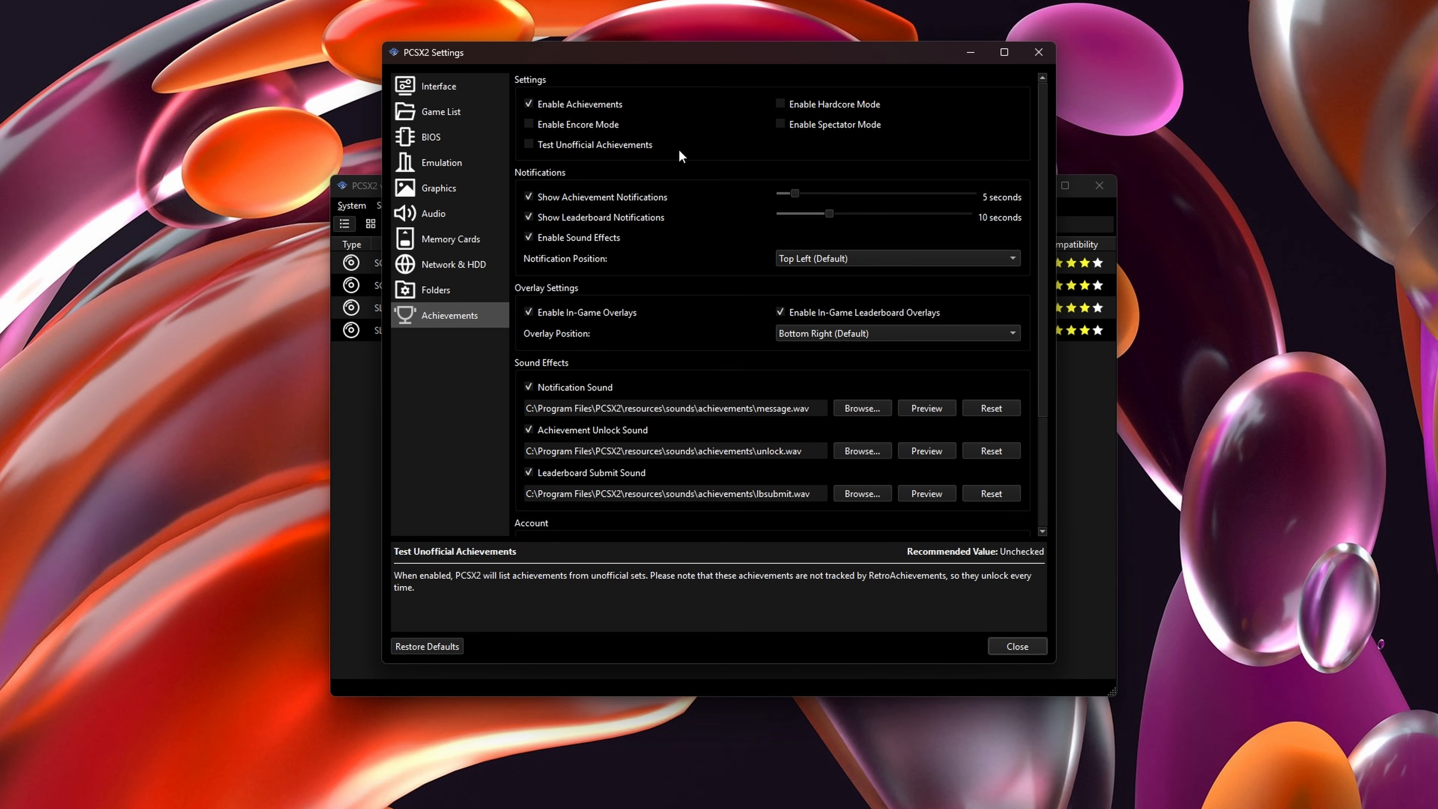
scroll(534, 390, down, 5)
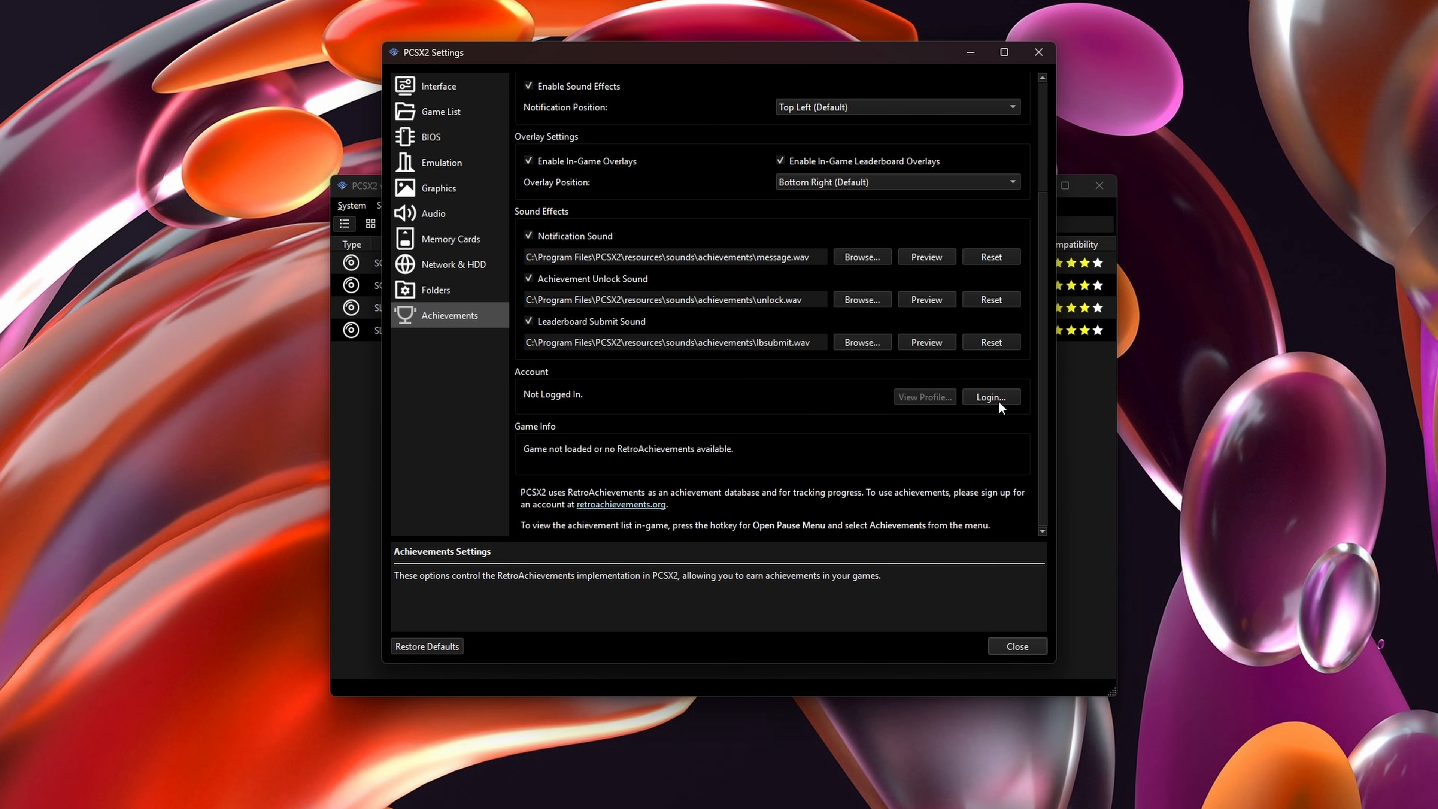
scroll(727, 401, up, 3)
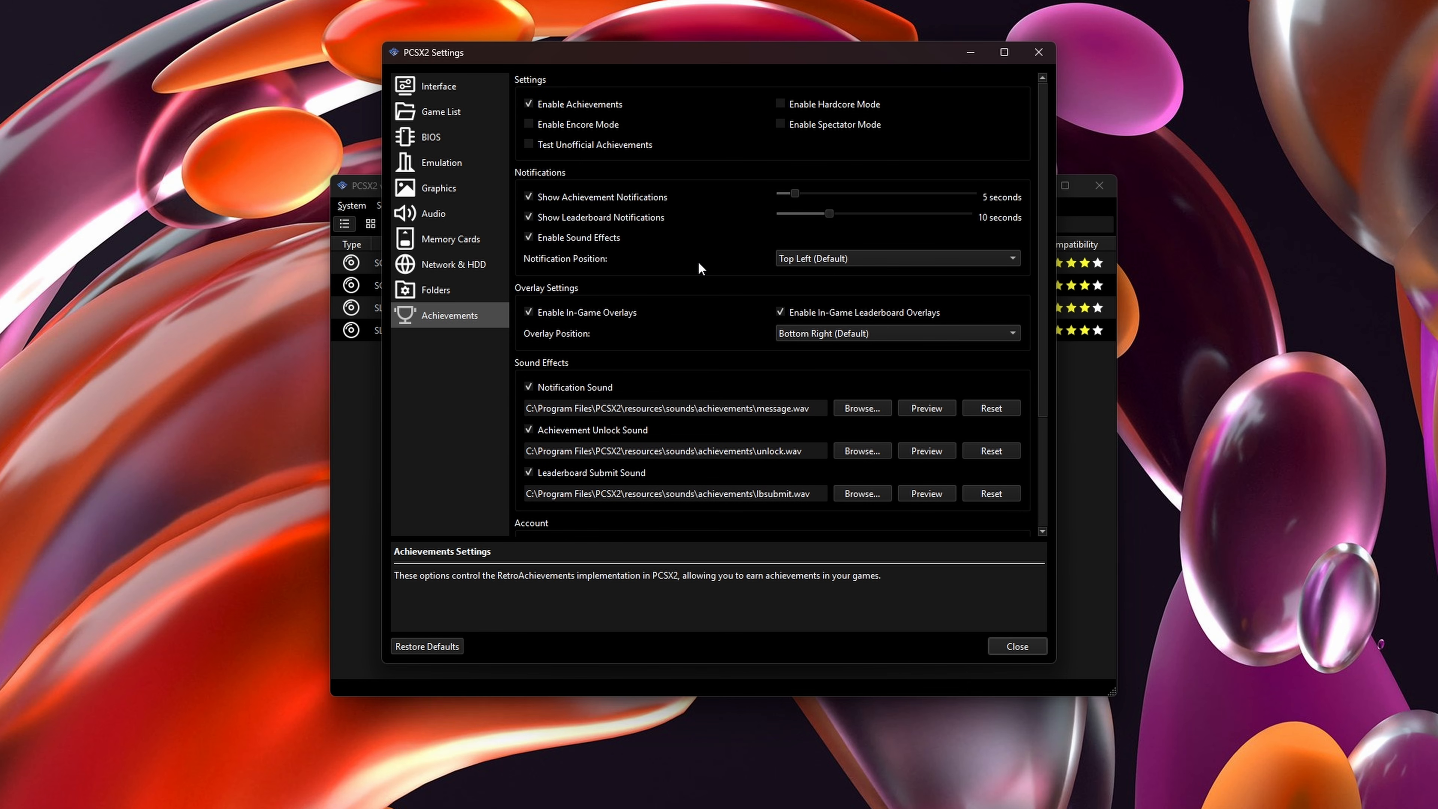
click(566, 103)
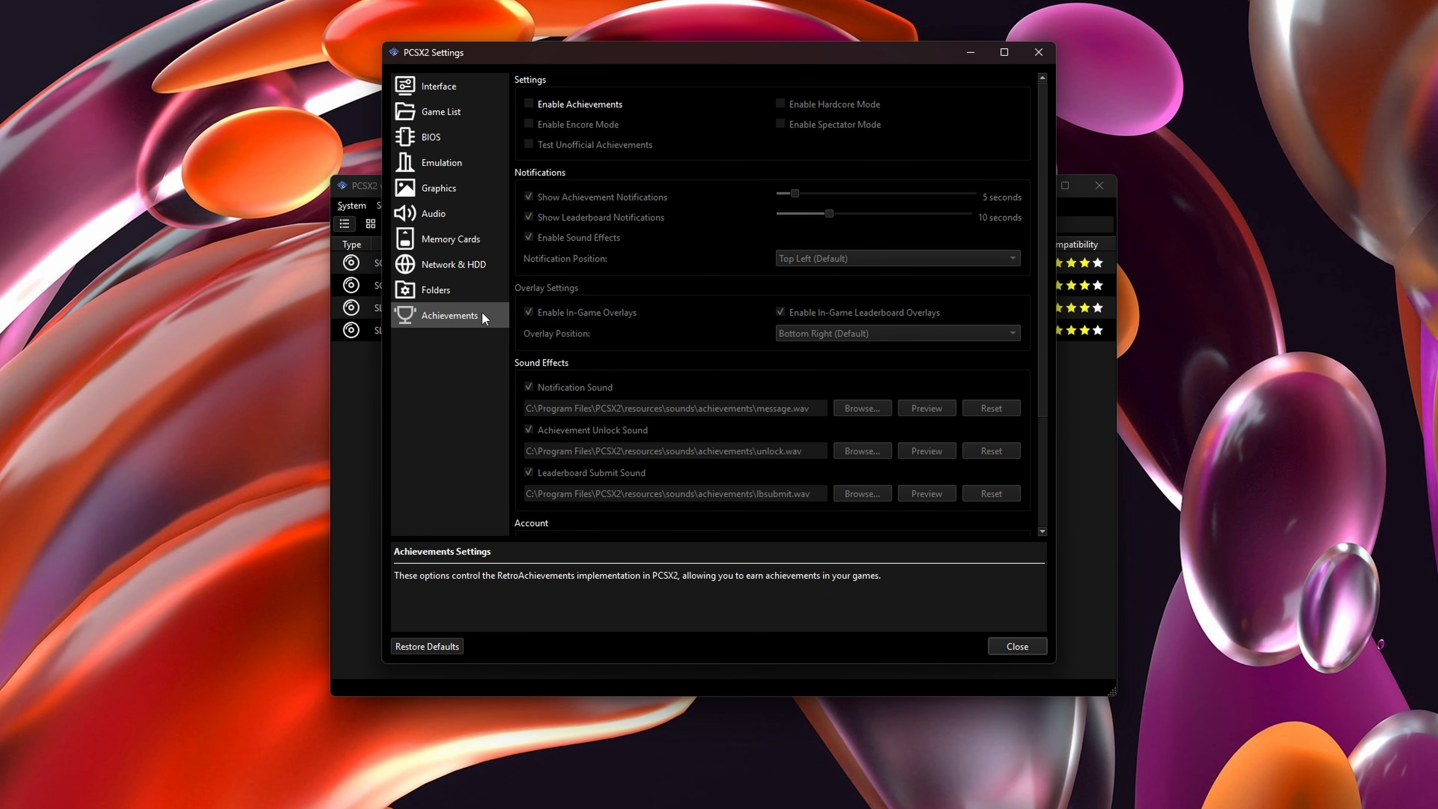
click(1018, 647)
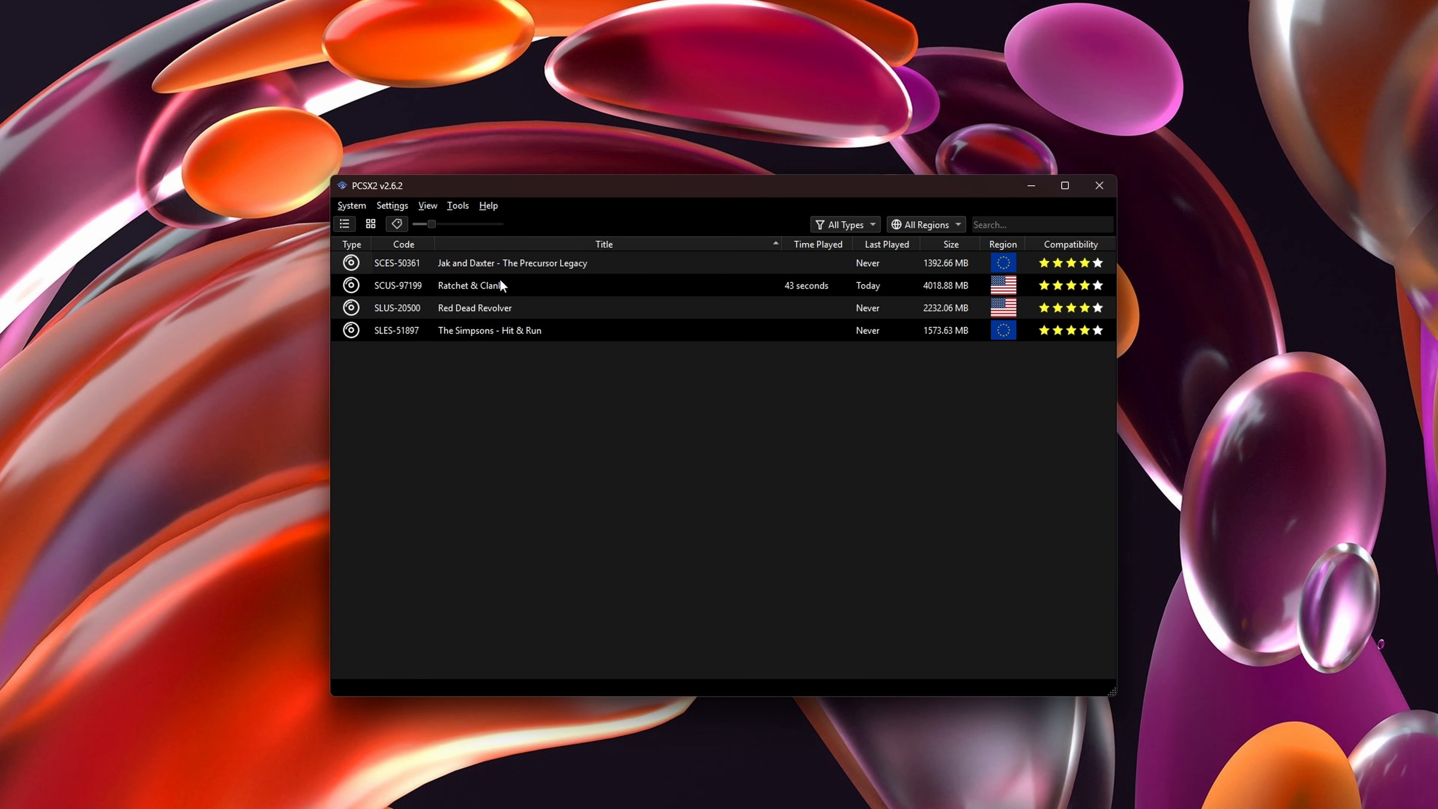
Check the available patches in the game properties of Ratchet & Clank and close them
click(500, 280)
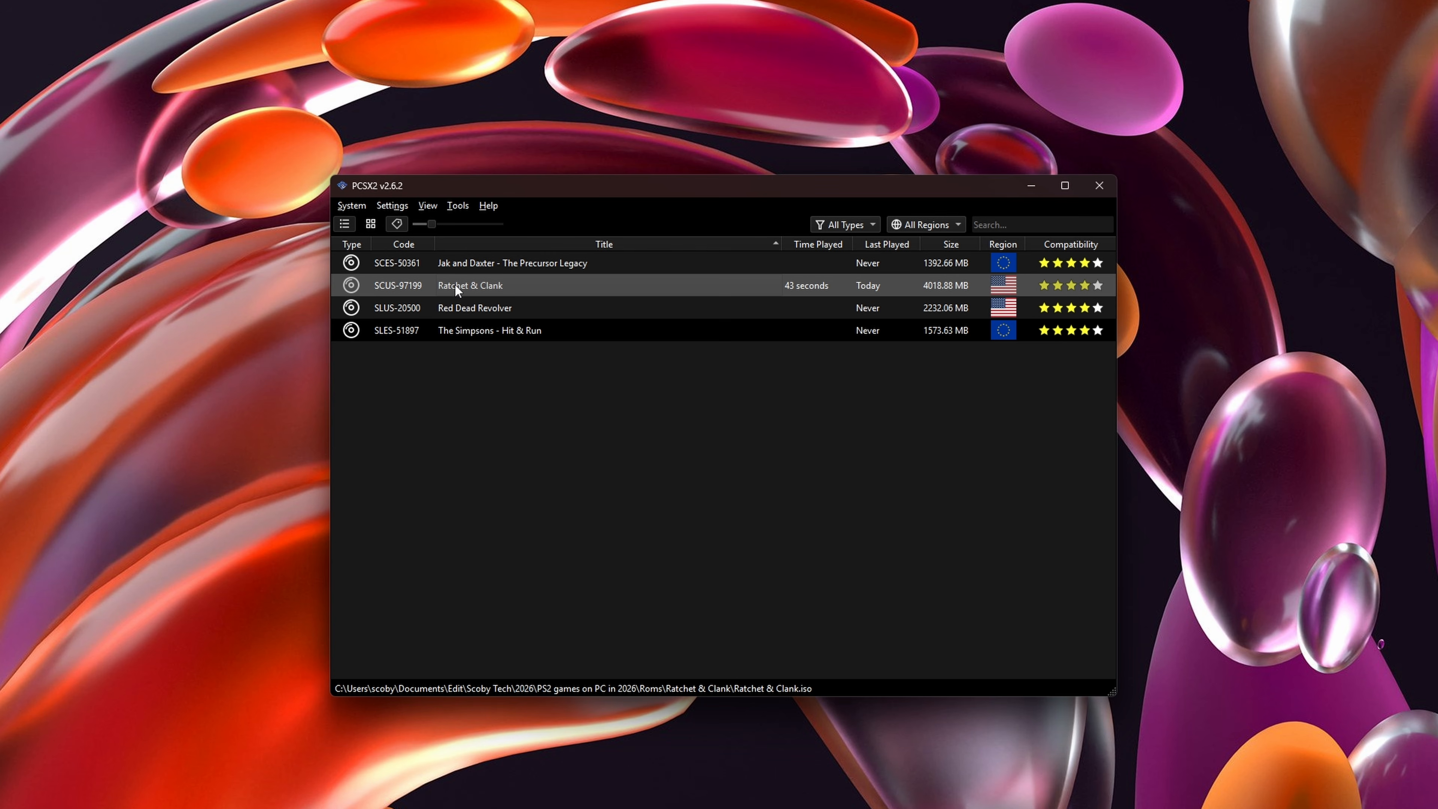
right_click(471, 285)
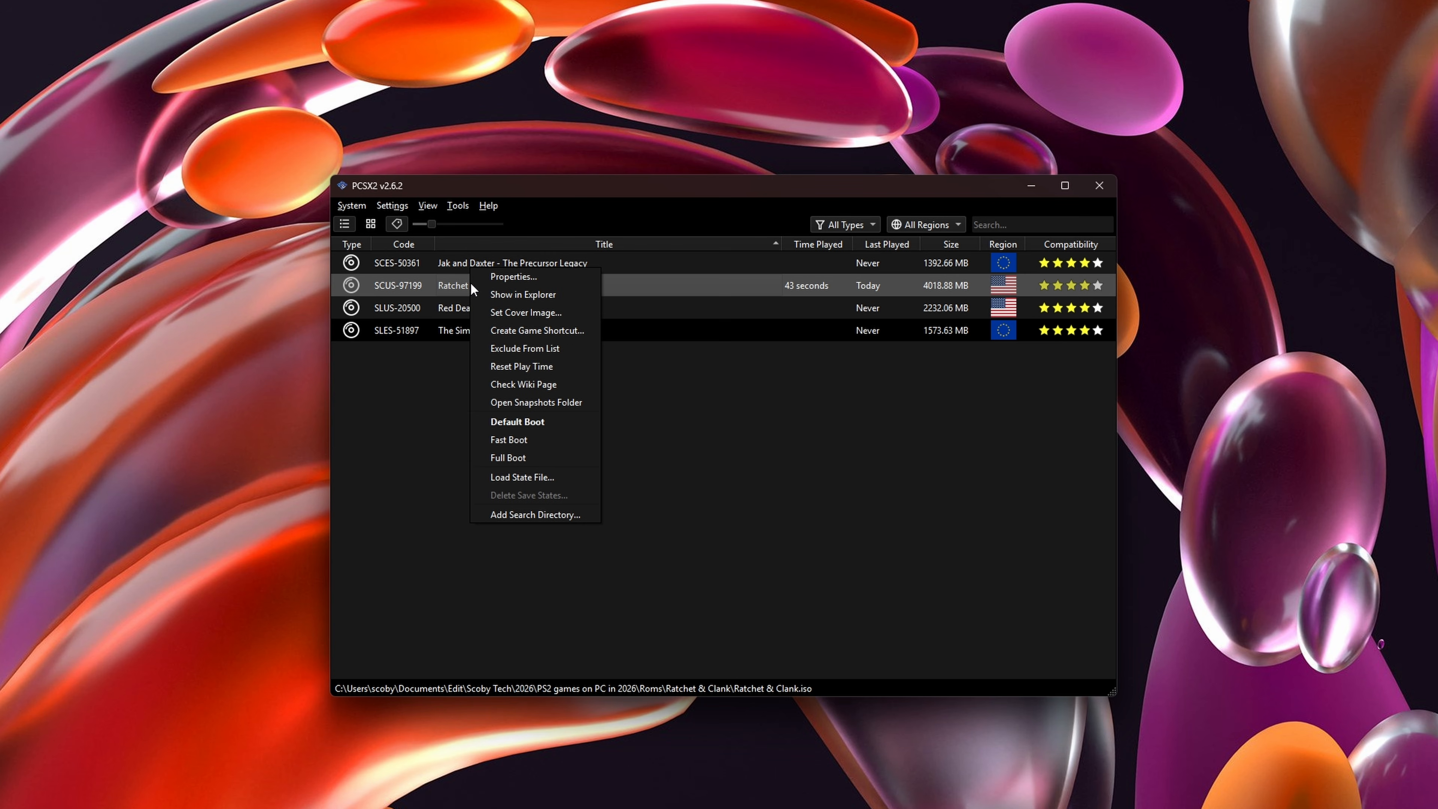
click(512, 276)
click(444, 163)
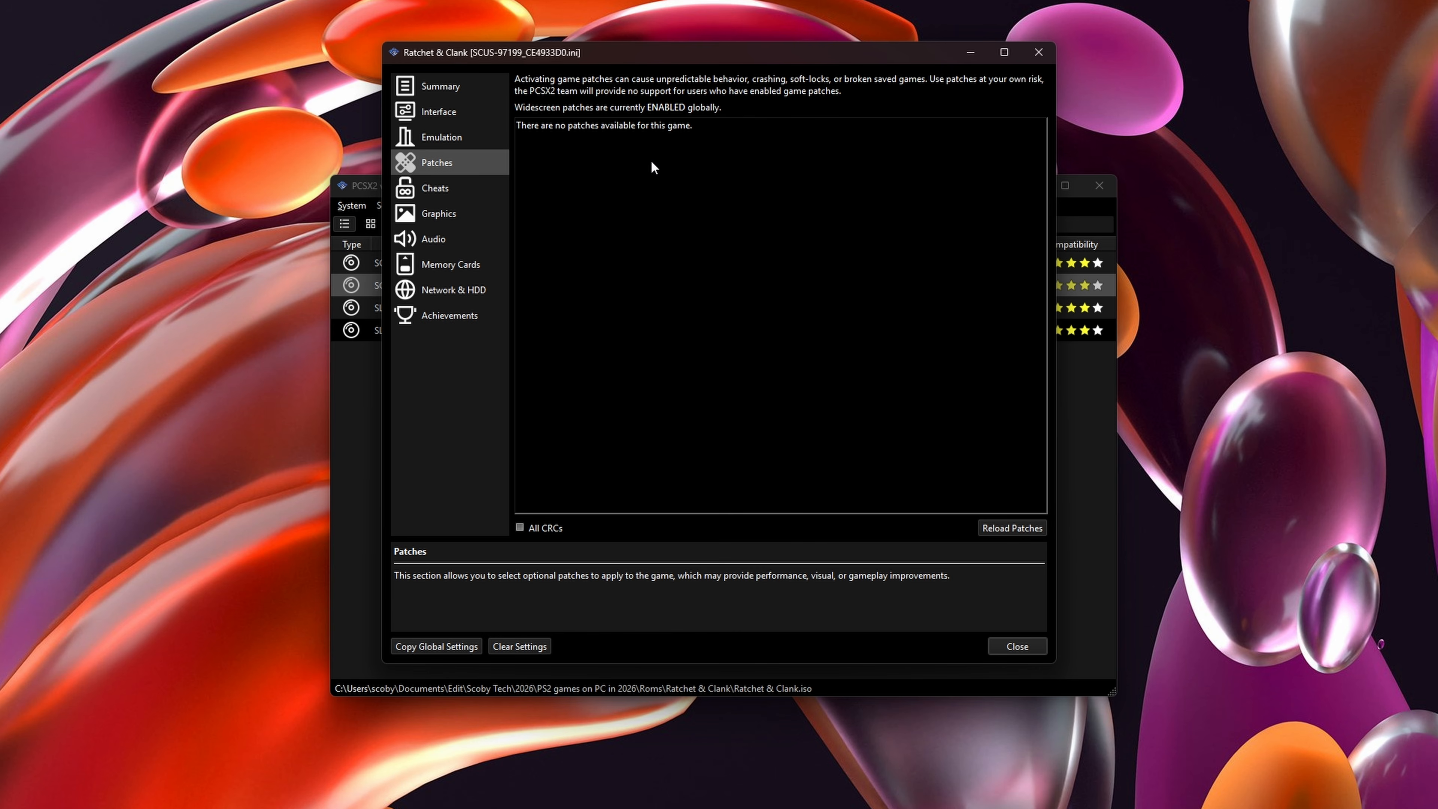
click(1050, 52)
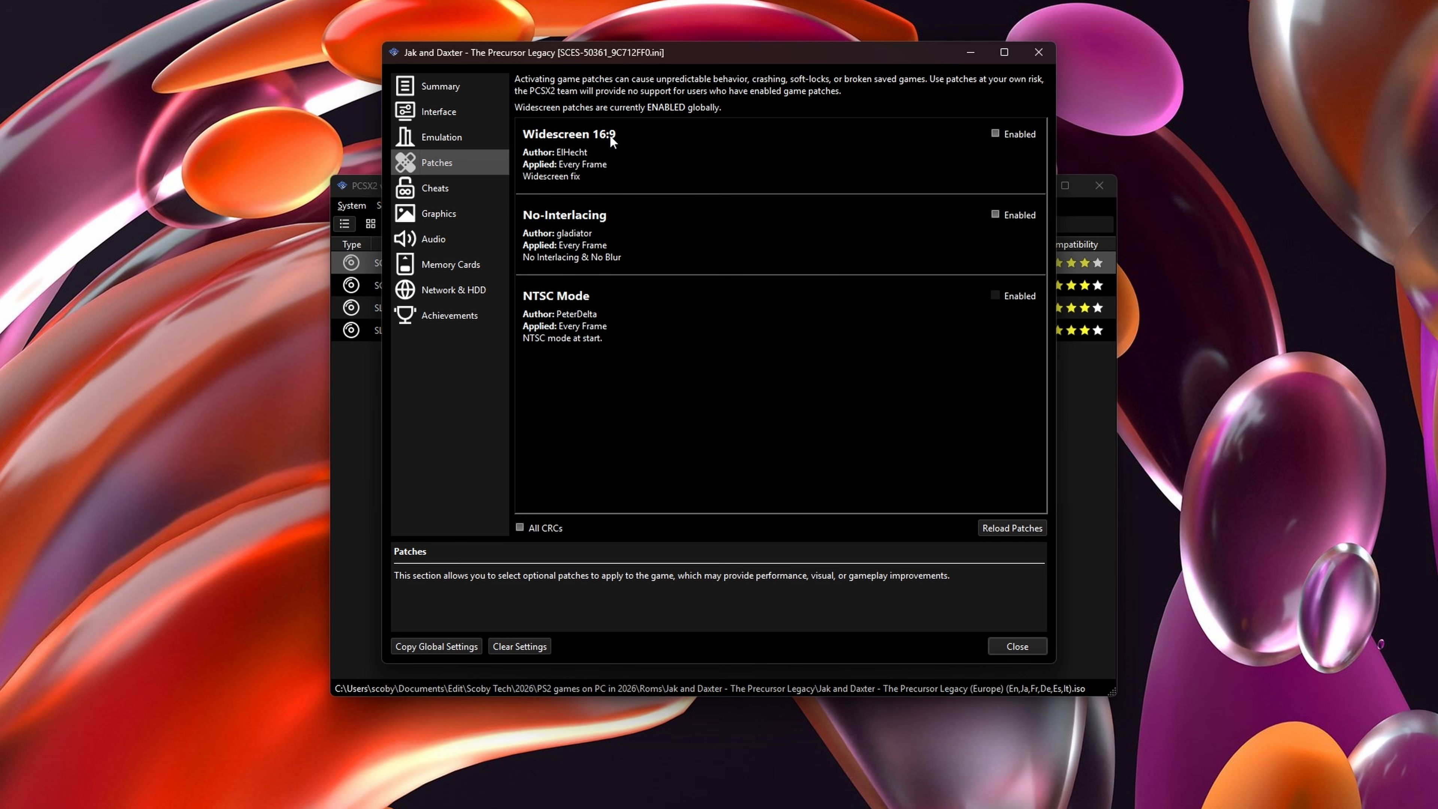
Enable the Widescreen 16:9 and No-Interlacing patches for Jak and Daxter - The Precursor Legacy
click(995, 134)
click(995, 215)
Try enabling cheats for Jak and Daxter - The Precursor Legacy, turn them off again and close its properties
click(455, 189)
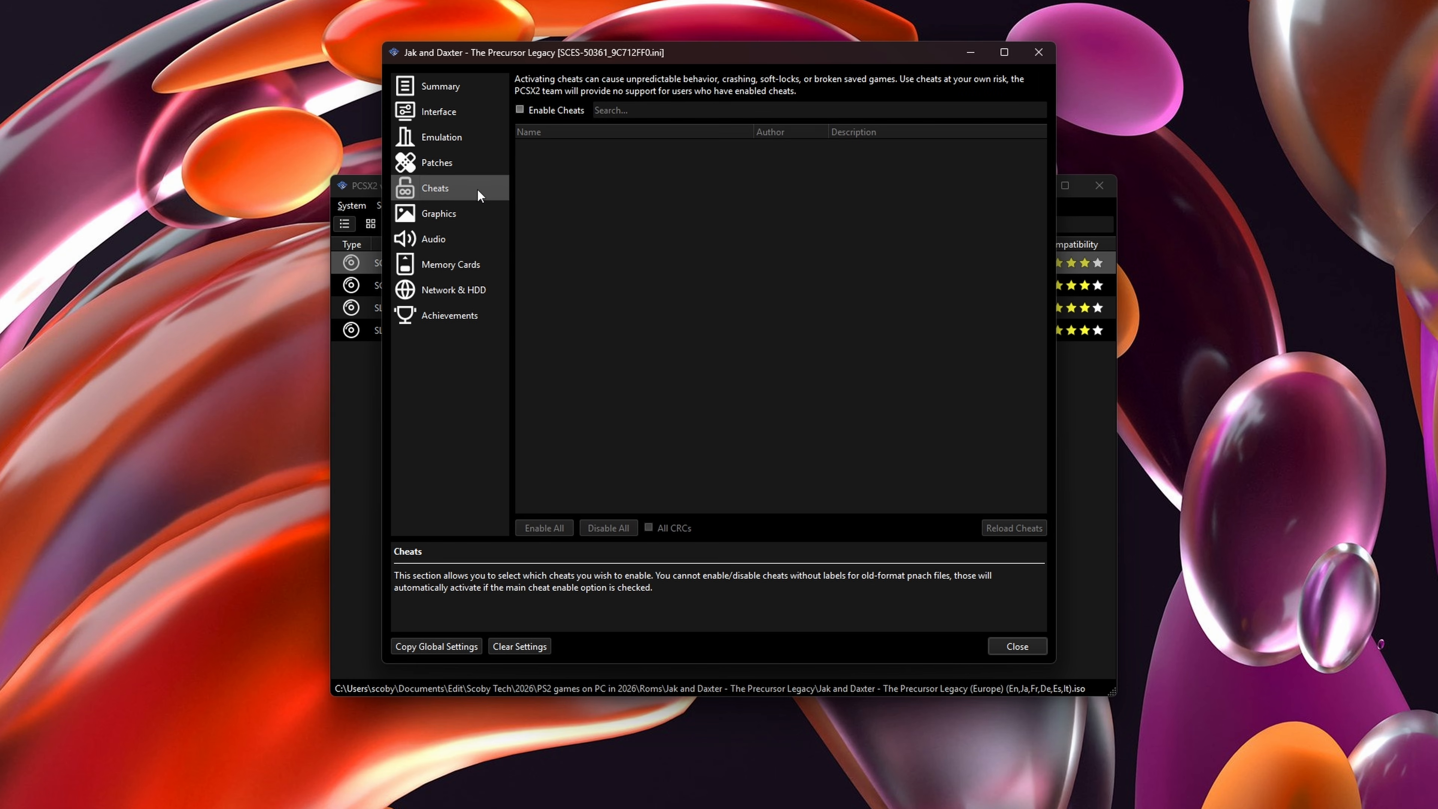
click(536, 111)
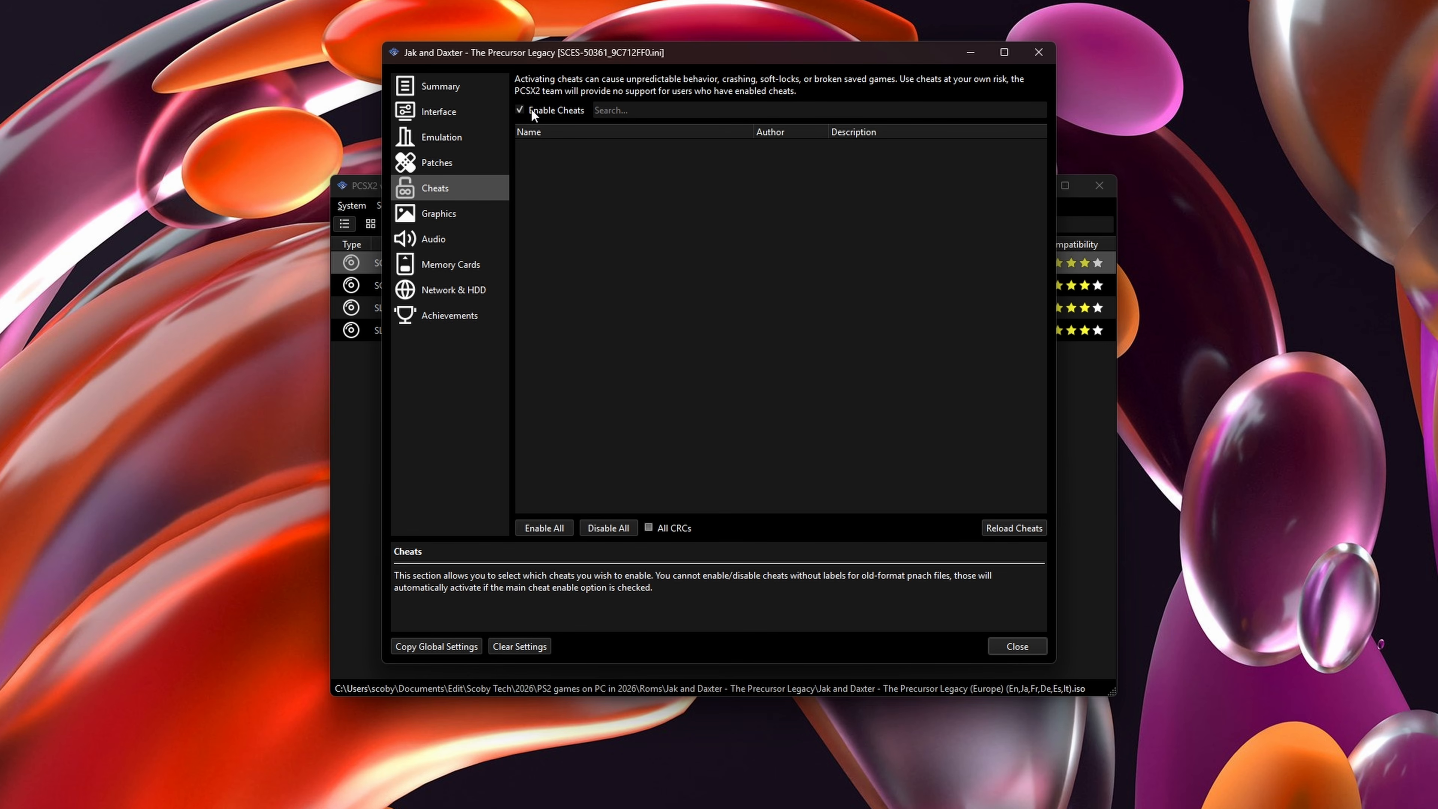
click(548, 106)
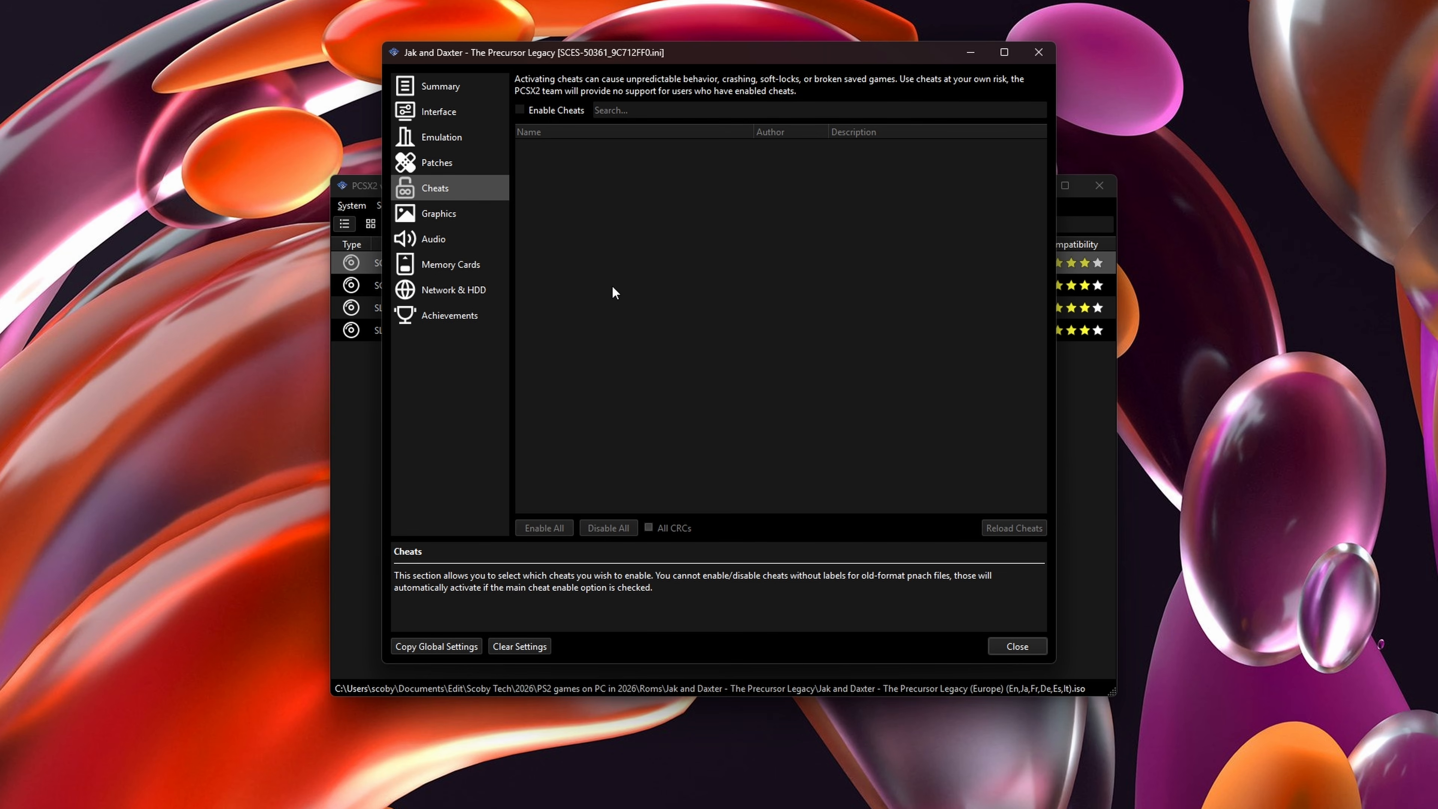
click(1041, 54)
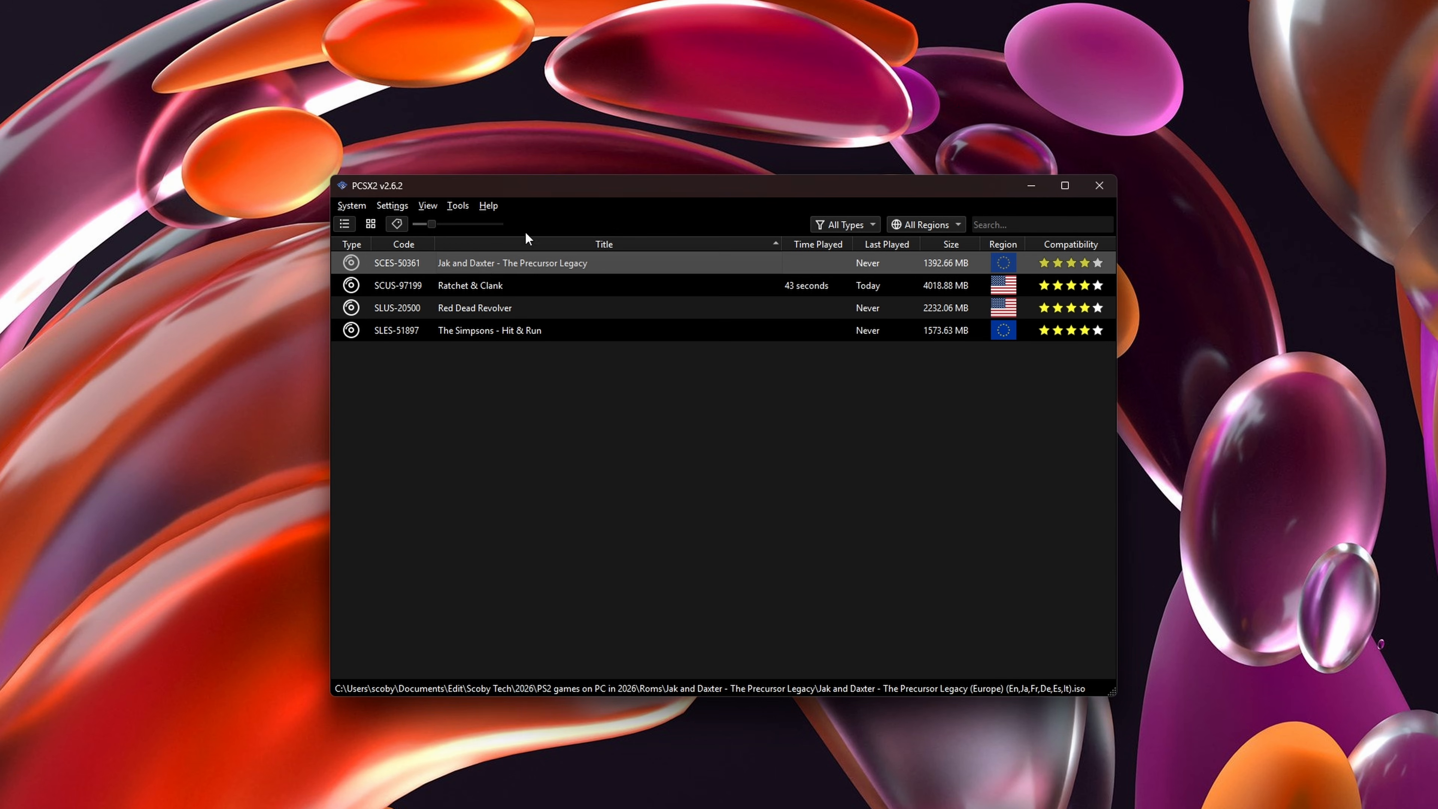
Launch Ratchet & Clank from the game list to test the configured settings
click(505, 286)
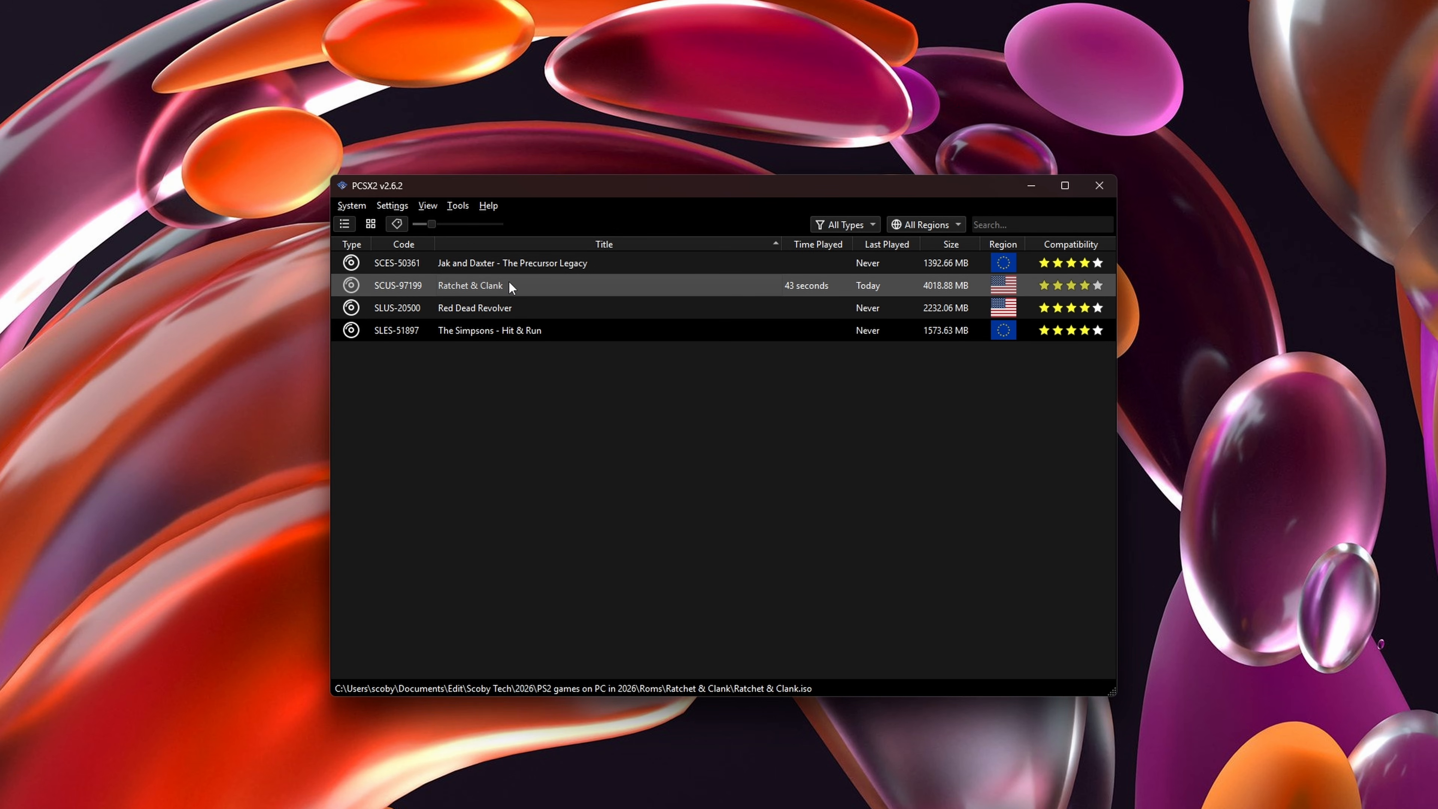
double_click(508, 280)
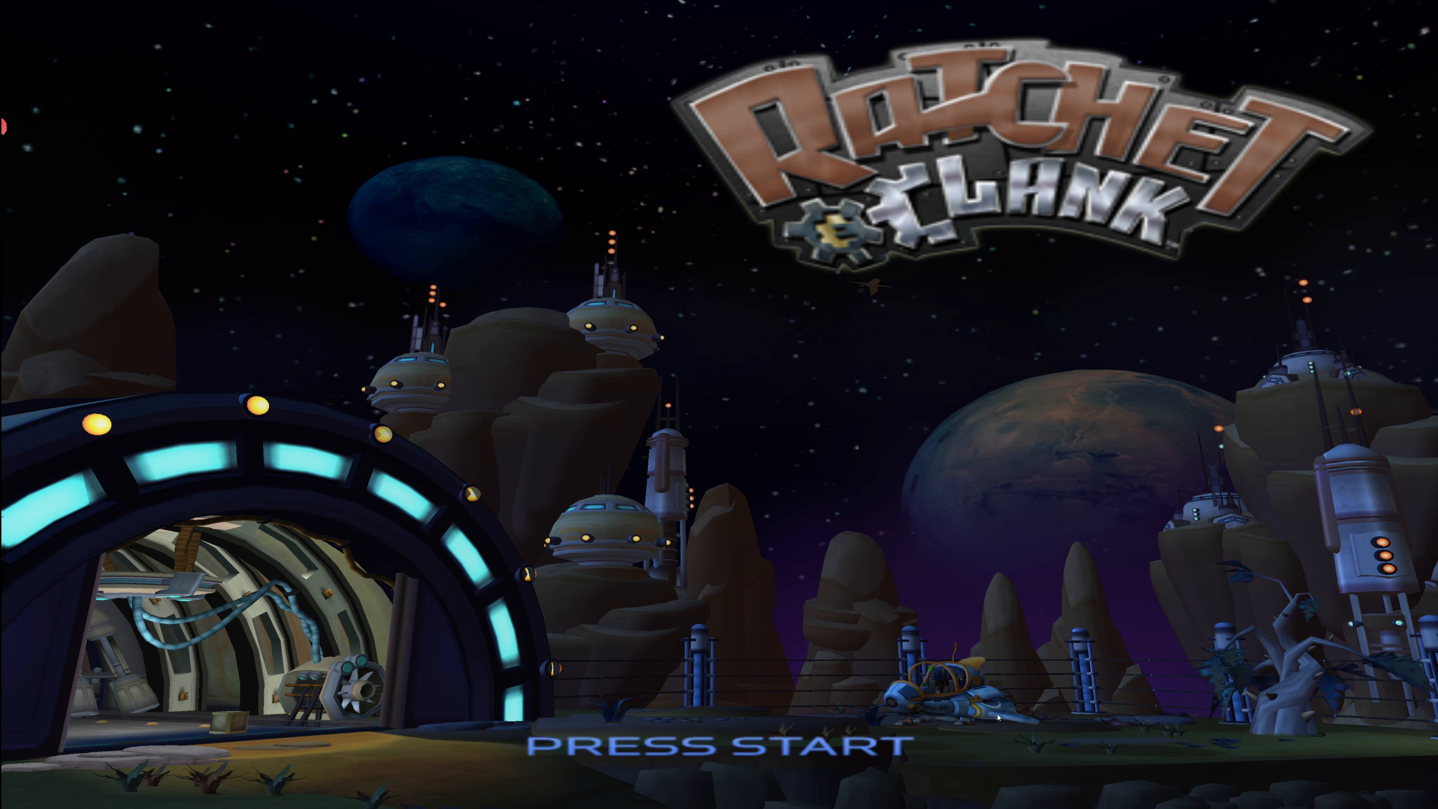
Pause Ratchet & Clank and close the game, exiting without saving
key(Escape)
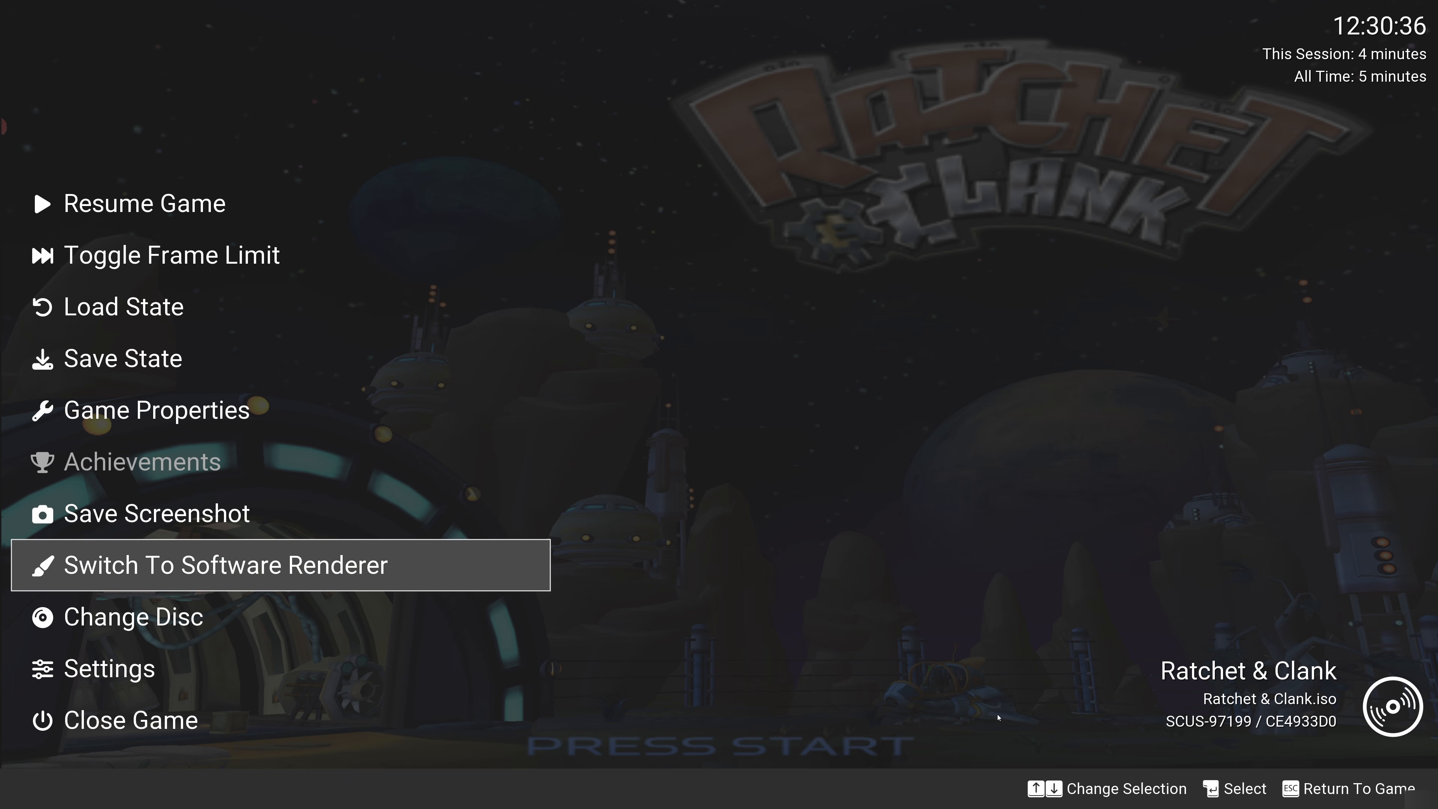
key(Up)
key(Down)
key(Down)
key(Down)
key(Down)
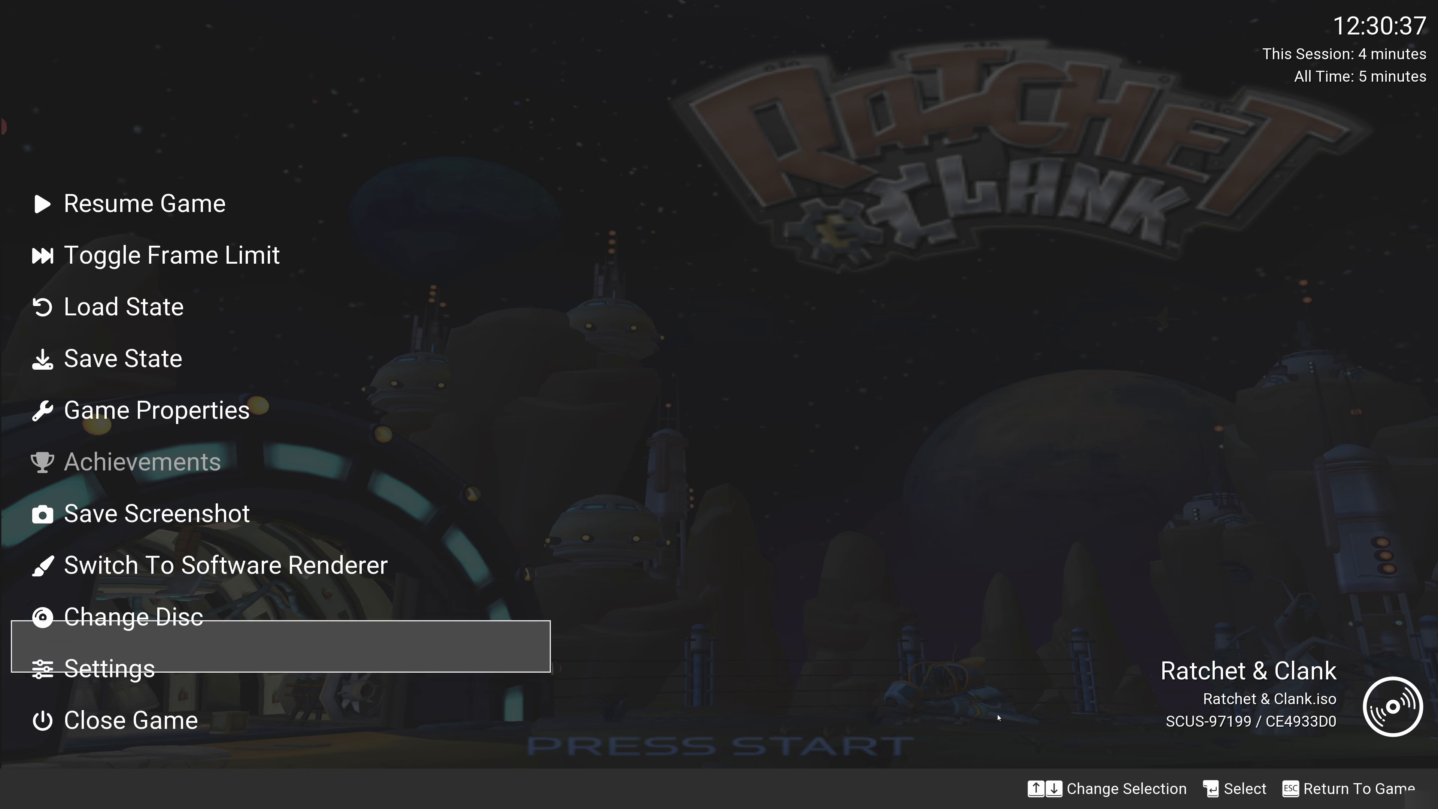
key(Return)
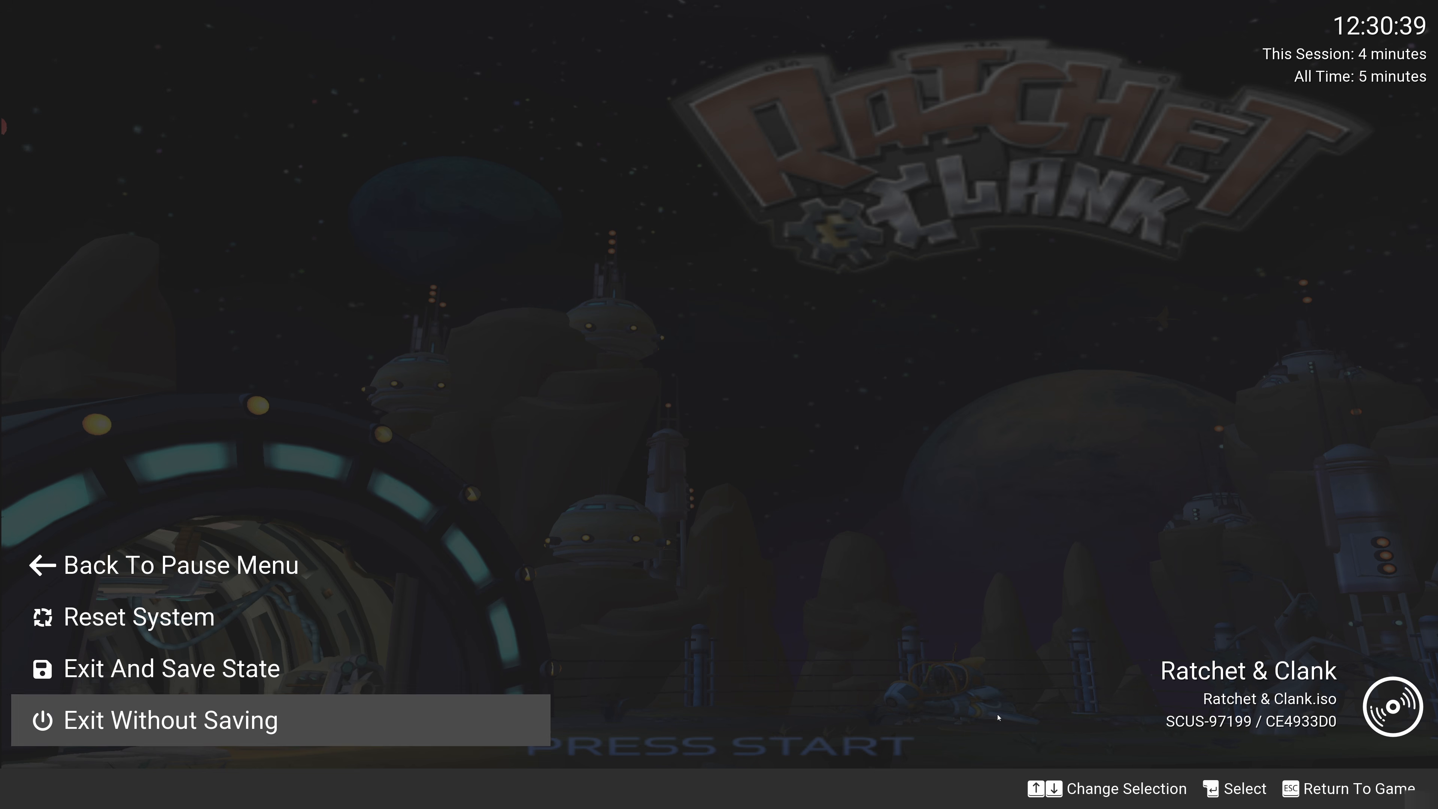
key(Up)
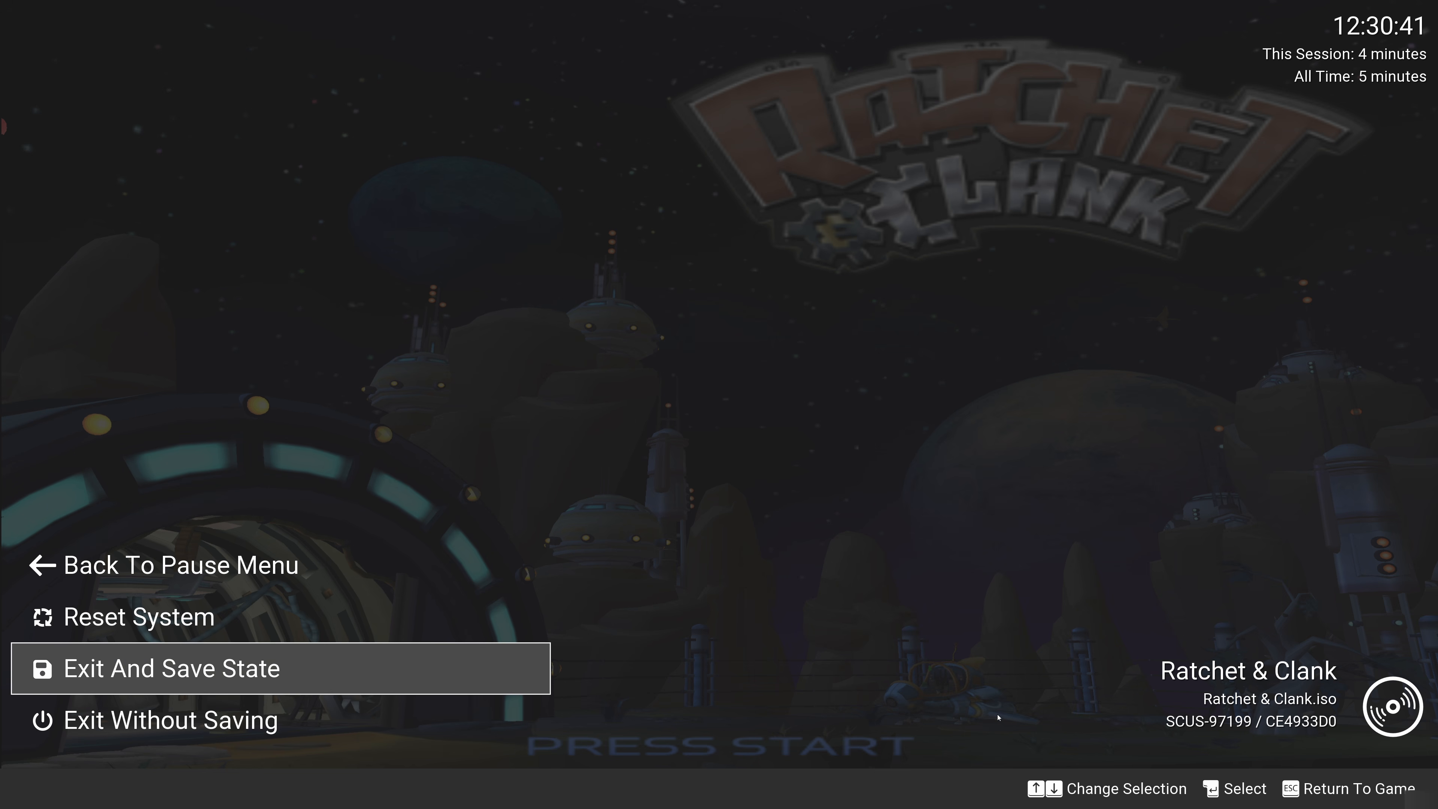
key(Up)
key(Down)
key(Down)
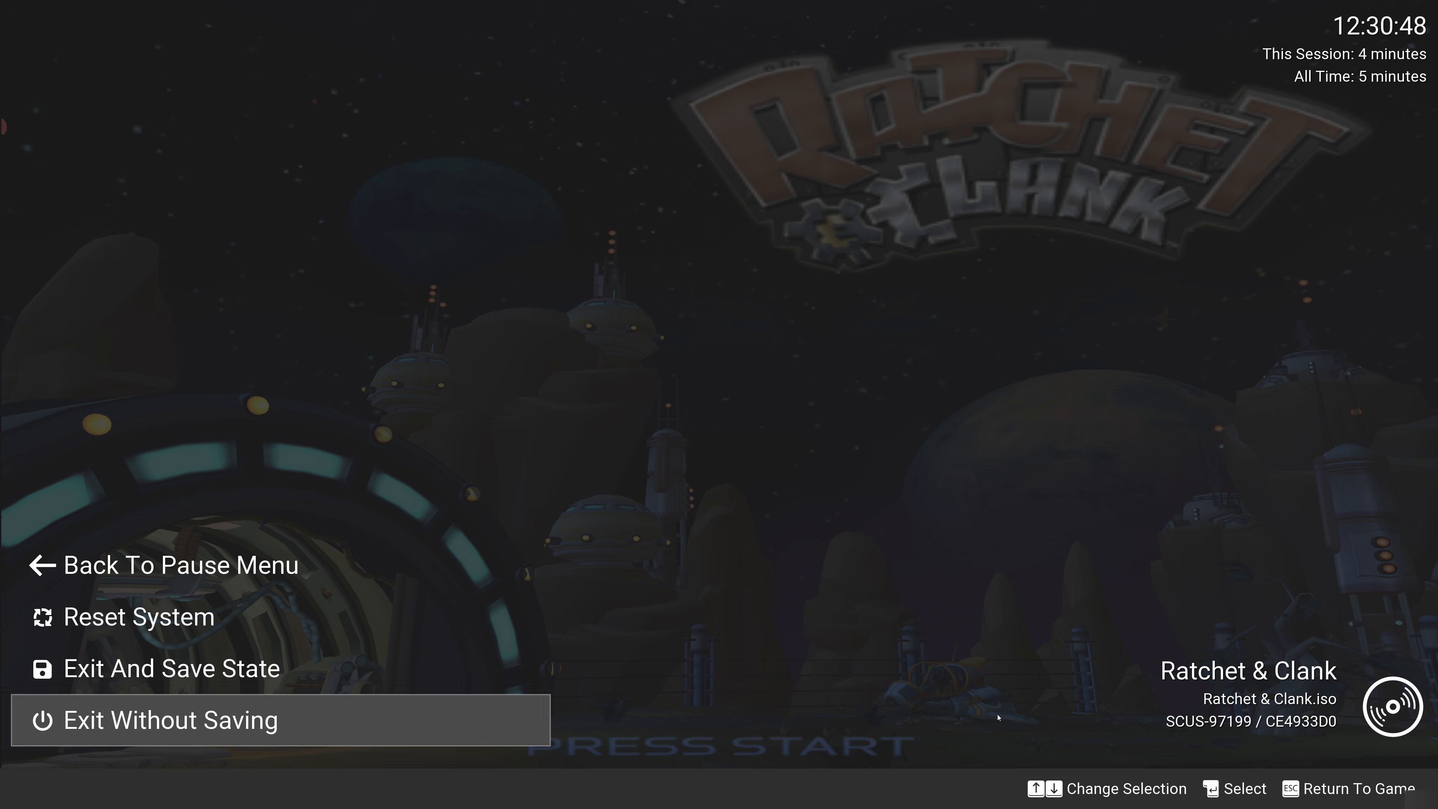
key(Return)
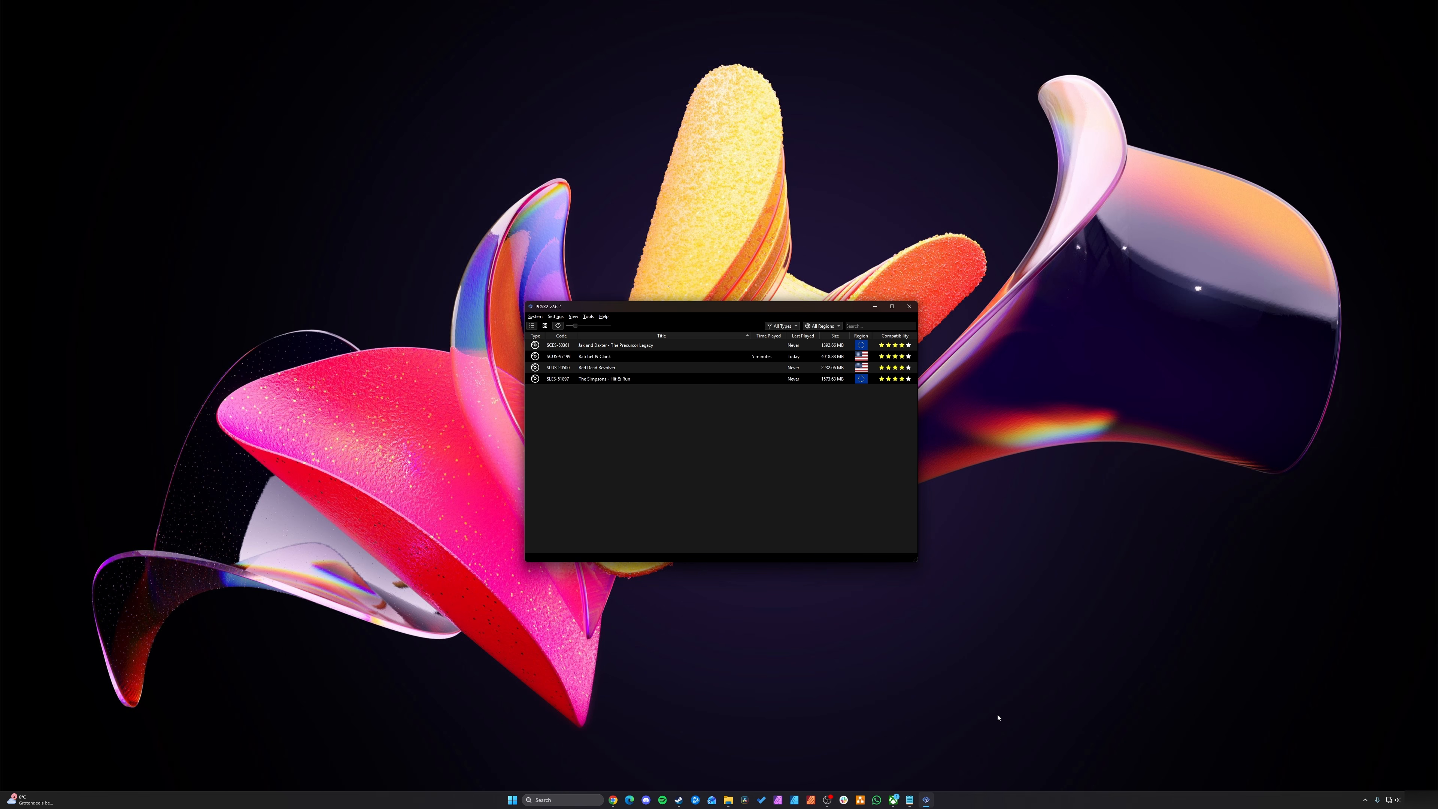
Start Ratchet & Clank again from the game list
double_click(614, 356)
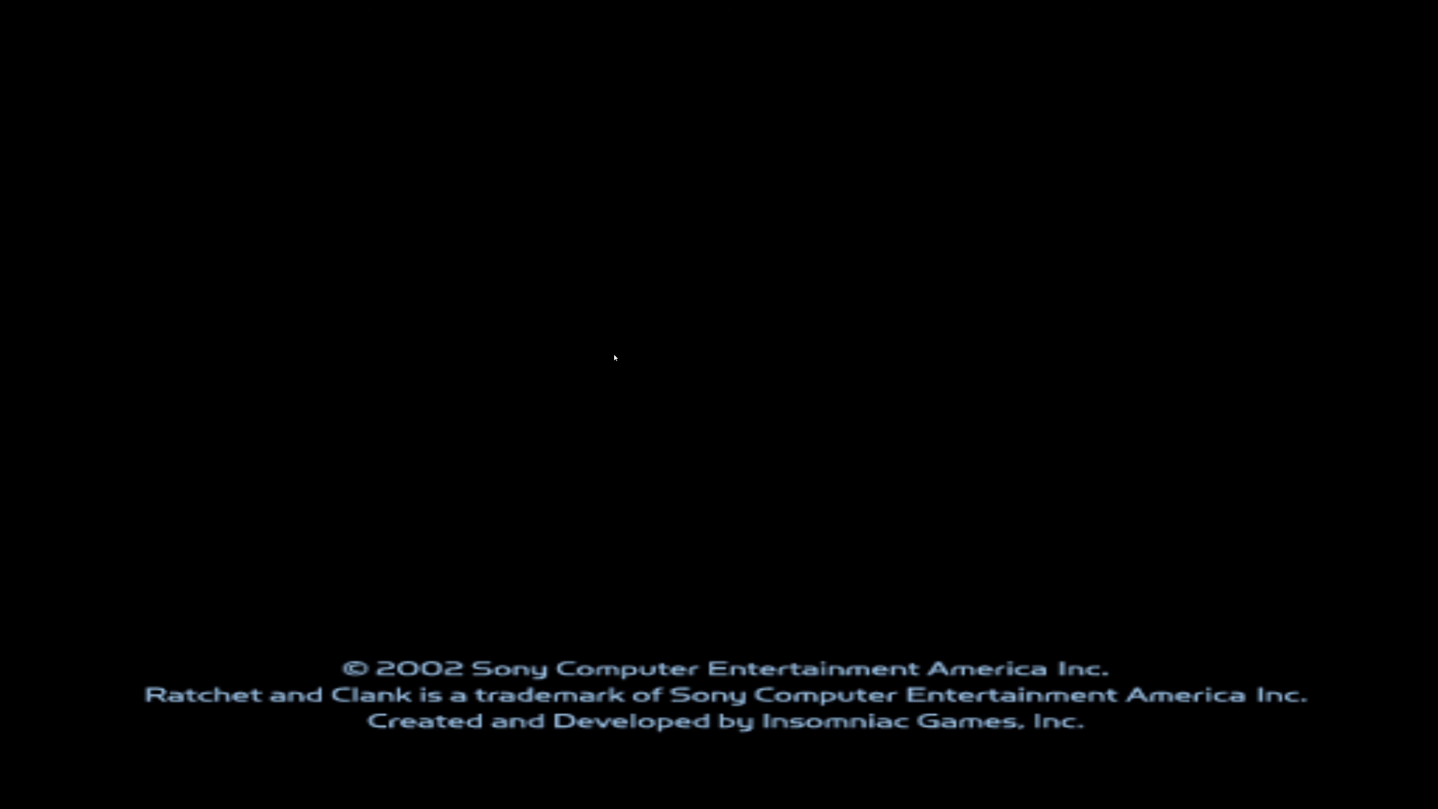